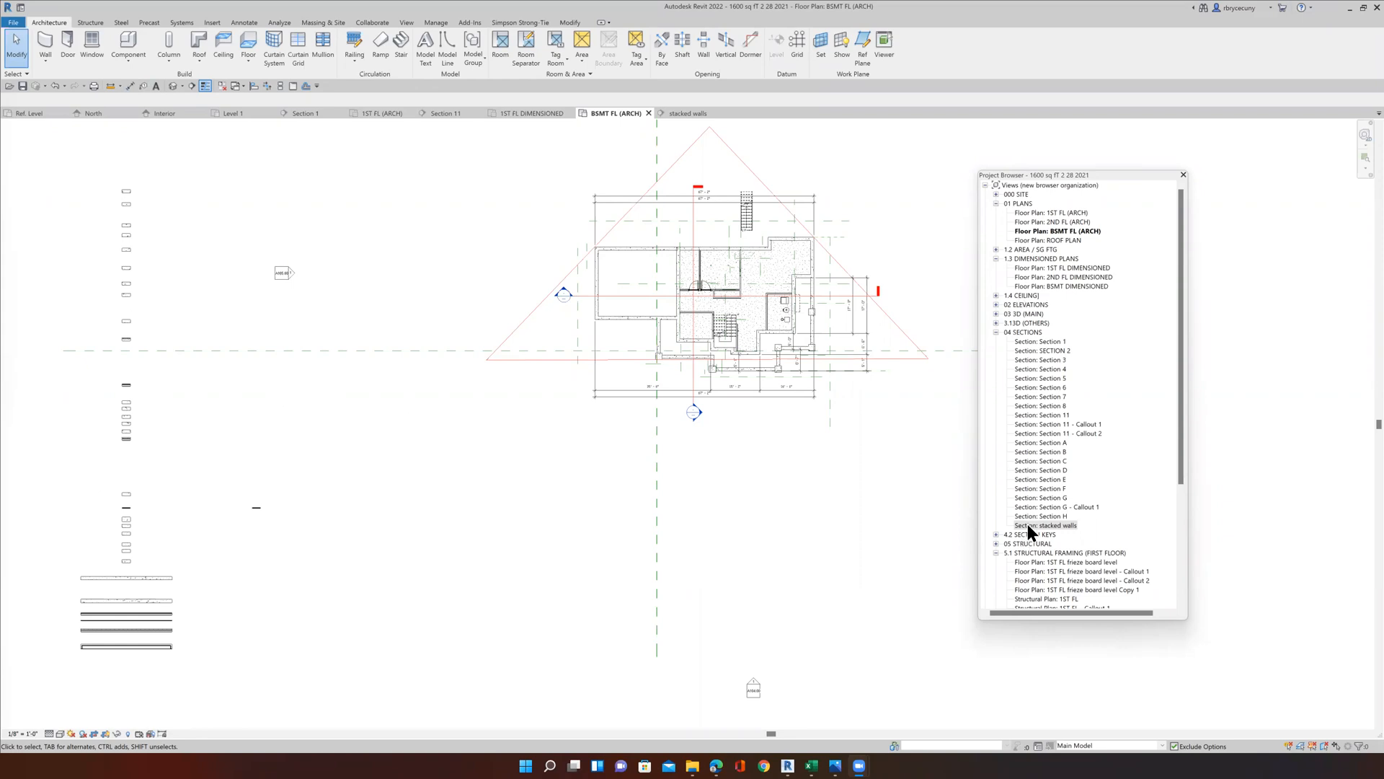
Open the stacked walls section view and look over the sample stacked walls.
double_click(1027, 524)
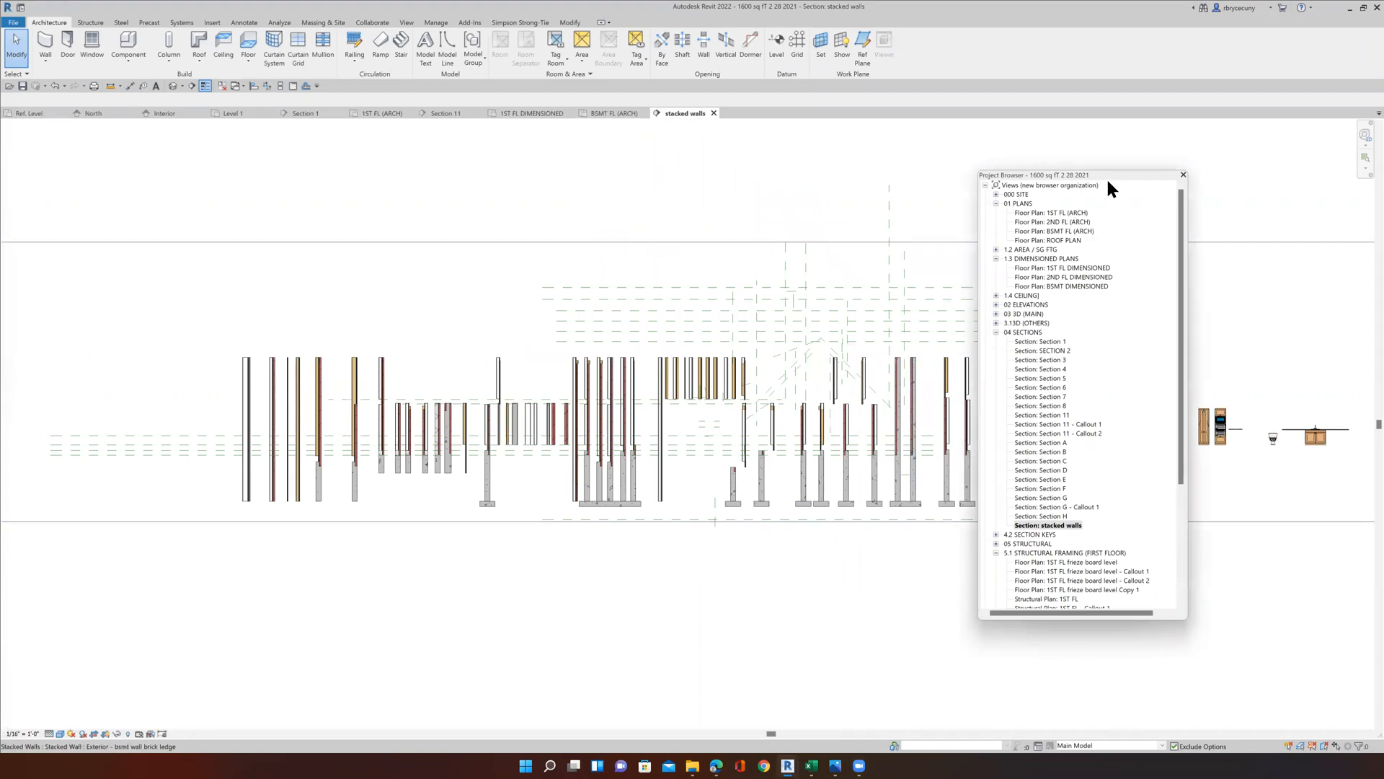
drag(1108, 177, 0, 288)
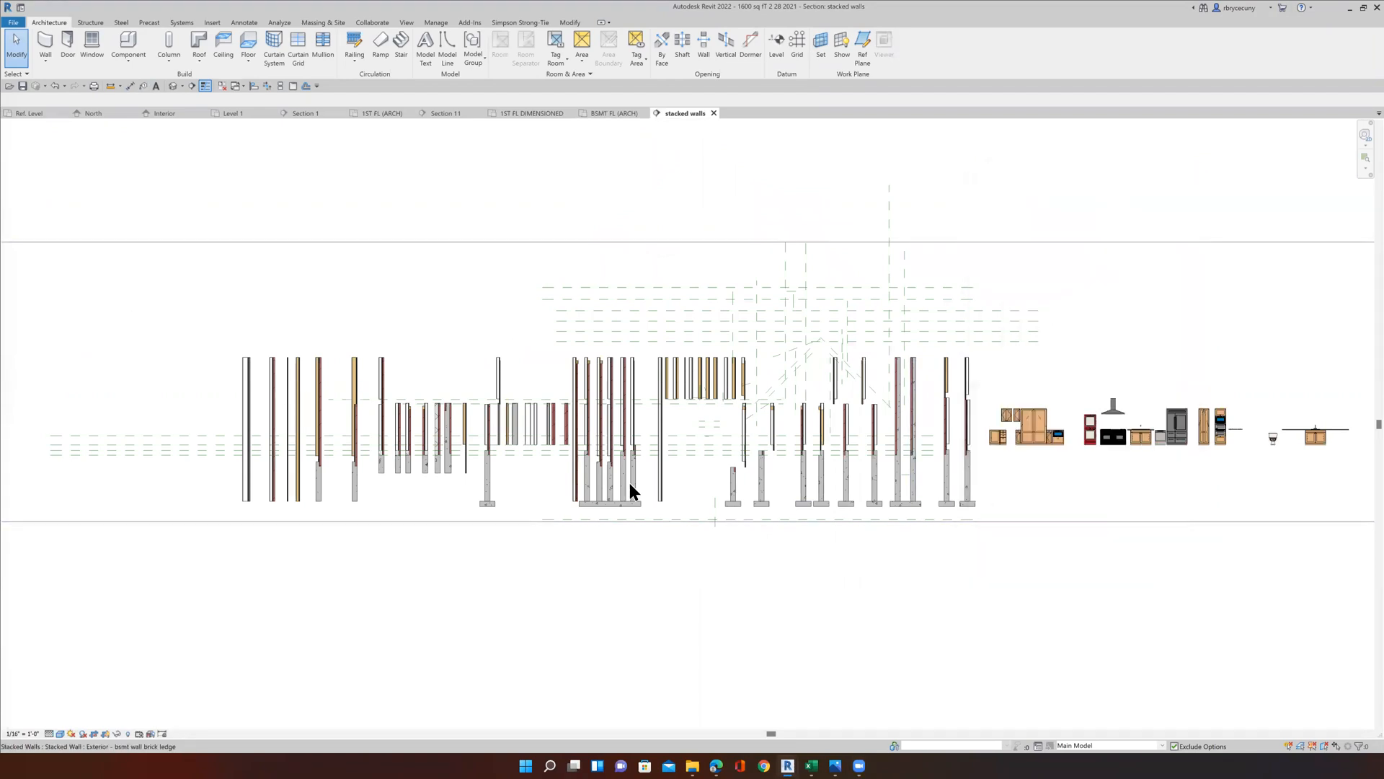
scroll(820, 441, up, 3)
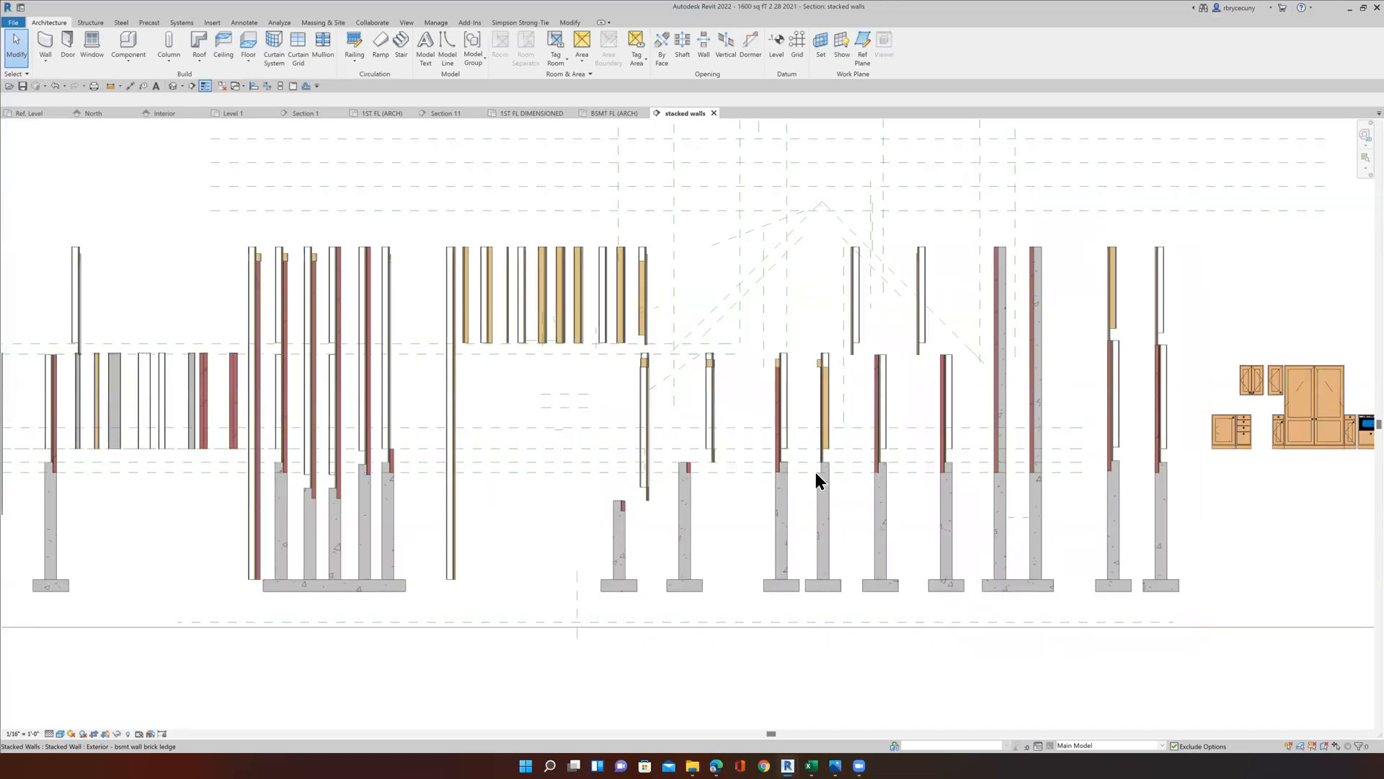
scroll(435, 504, down, 2)
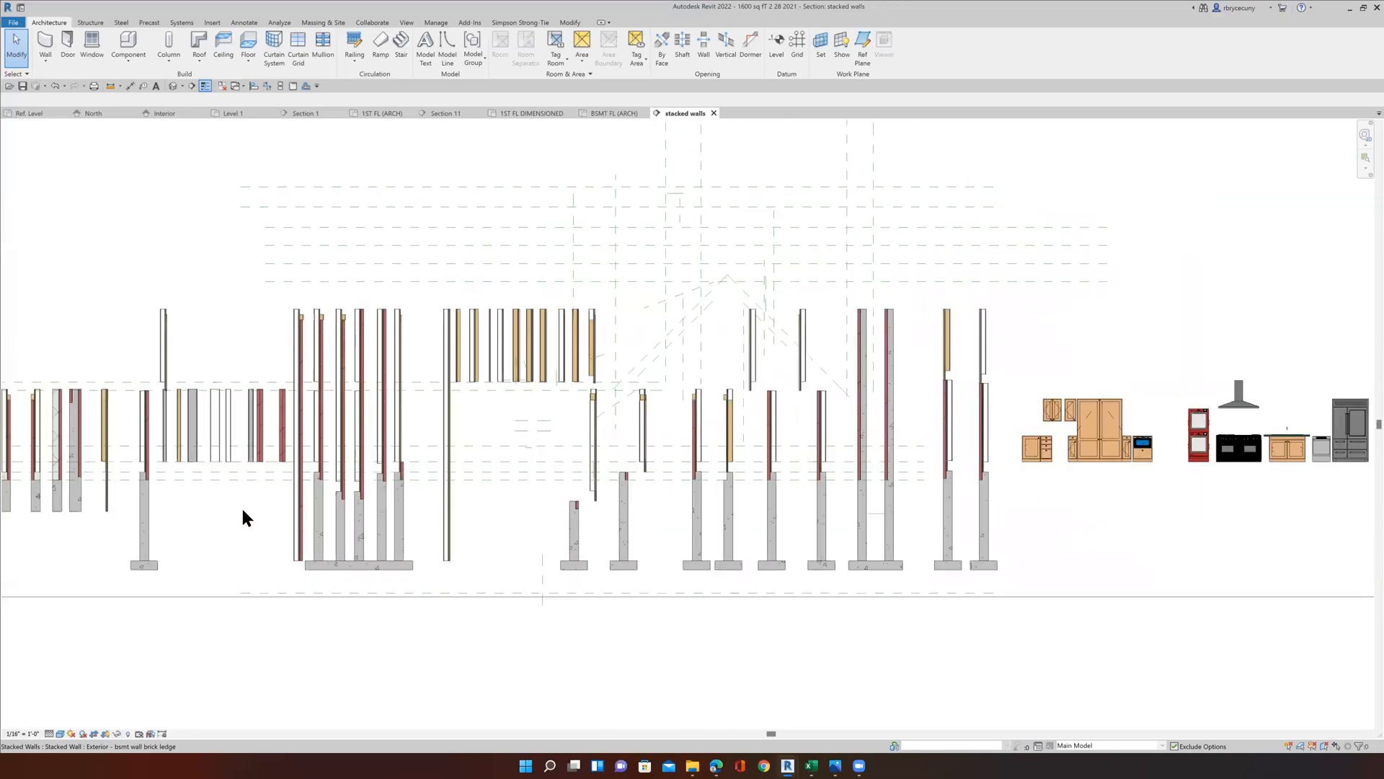
scroll(821, 517, down, 2)
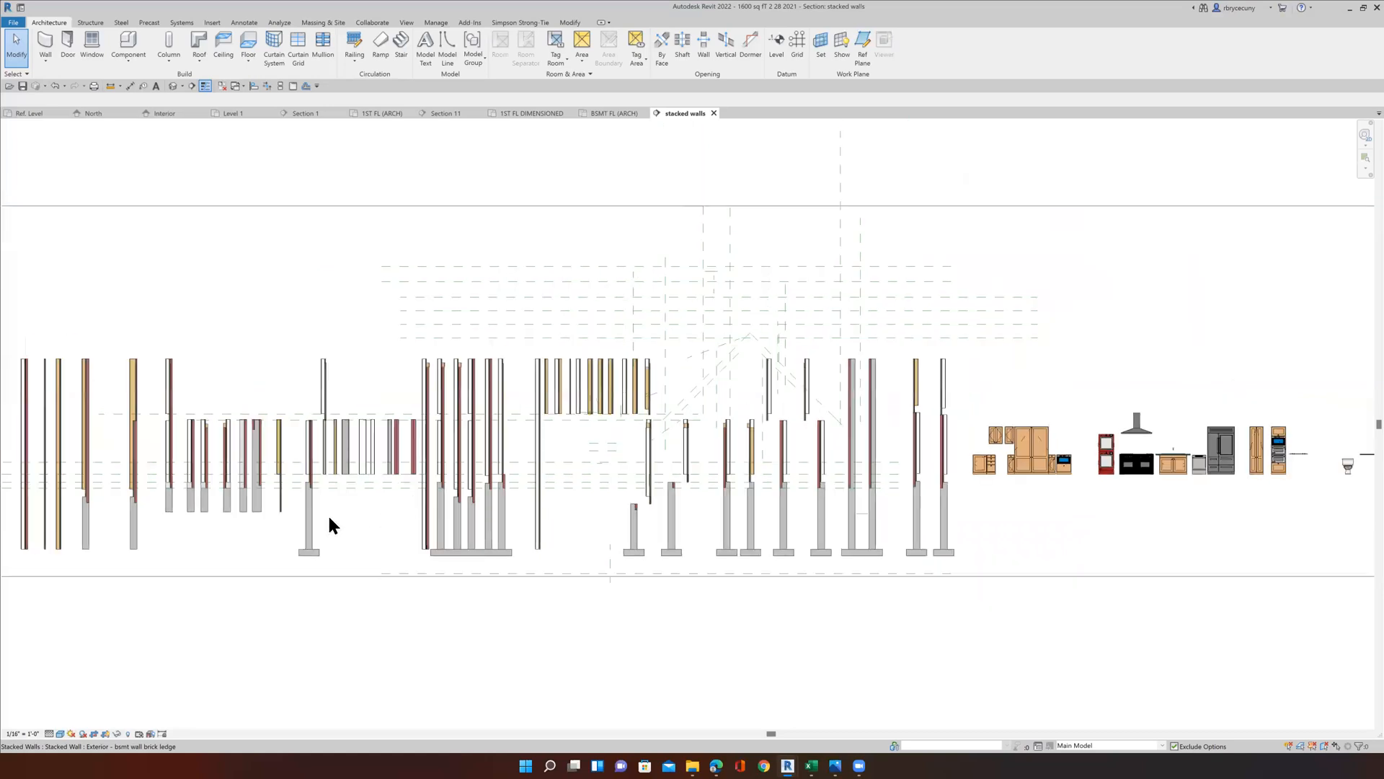
scroll(252, 497, up, 3)
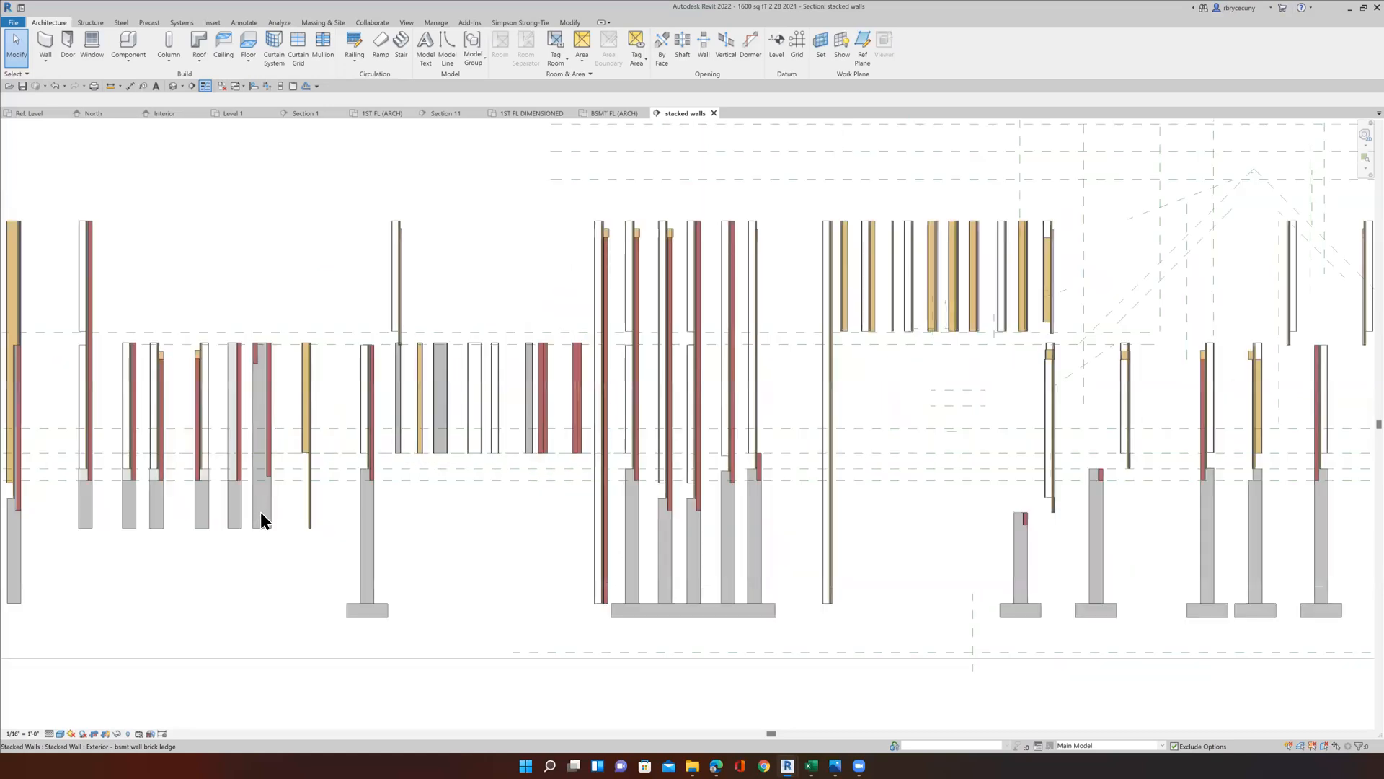
Copy the Exterior -retaining wall stacked wall from the samples onto the upper exterior wall in the BSMT FL (ARCH) plan.
click(264, 513)
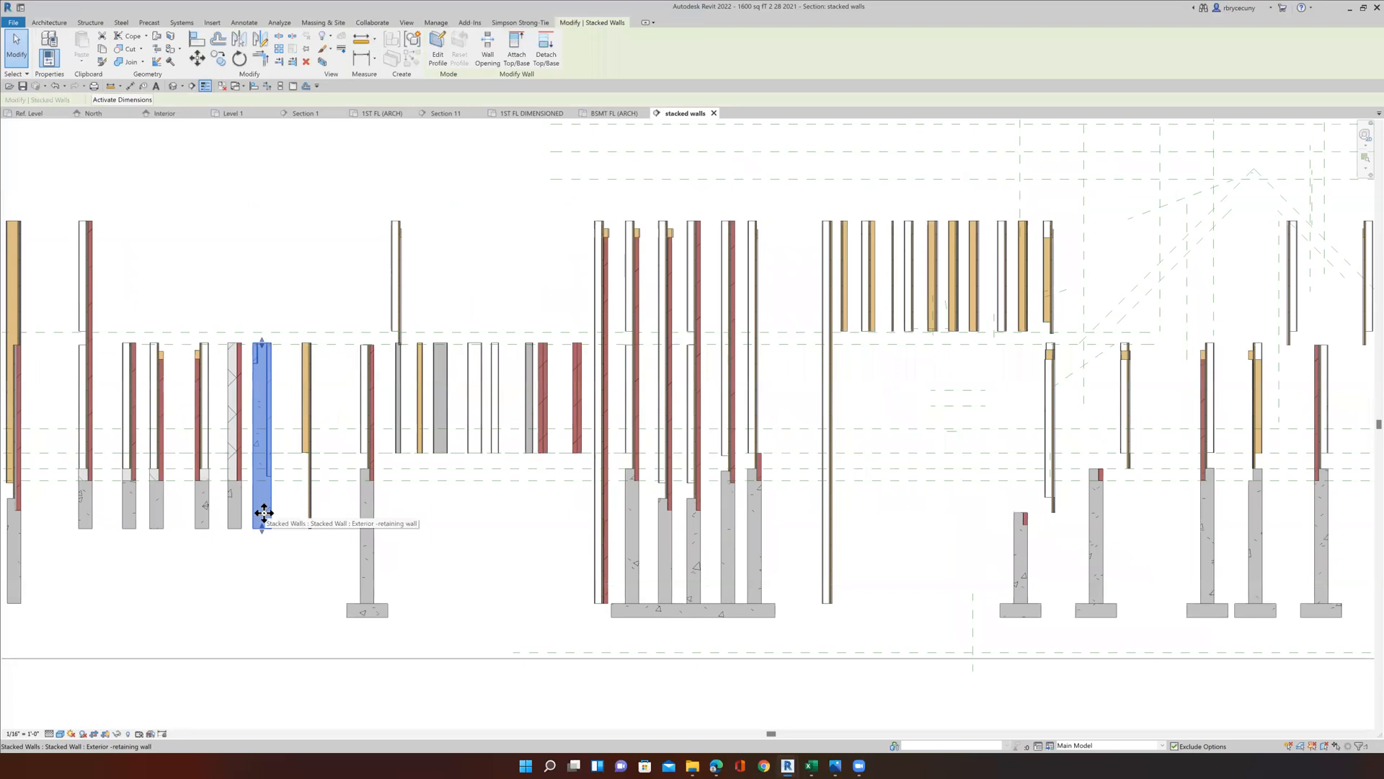
click(601, 115)
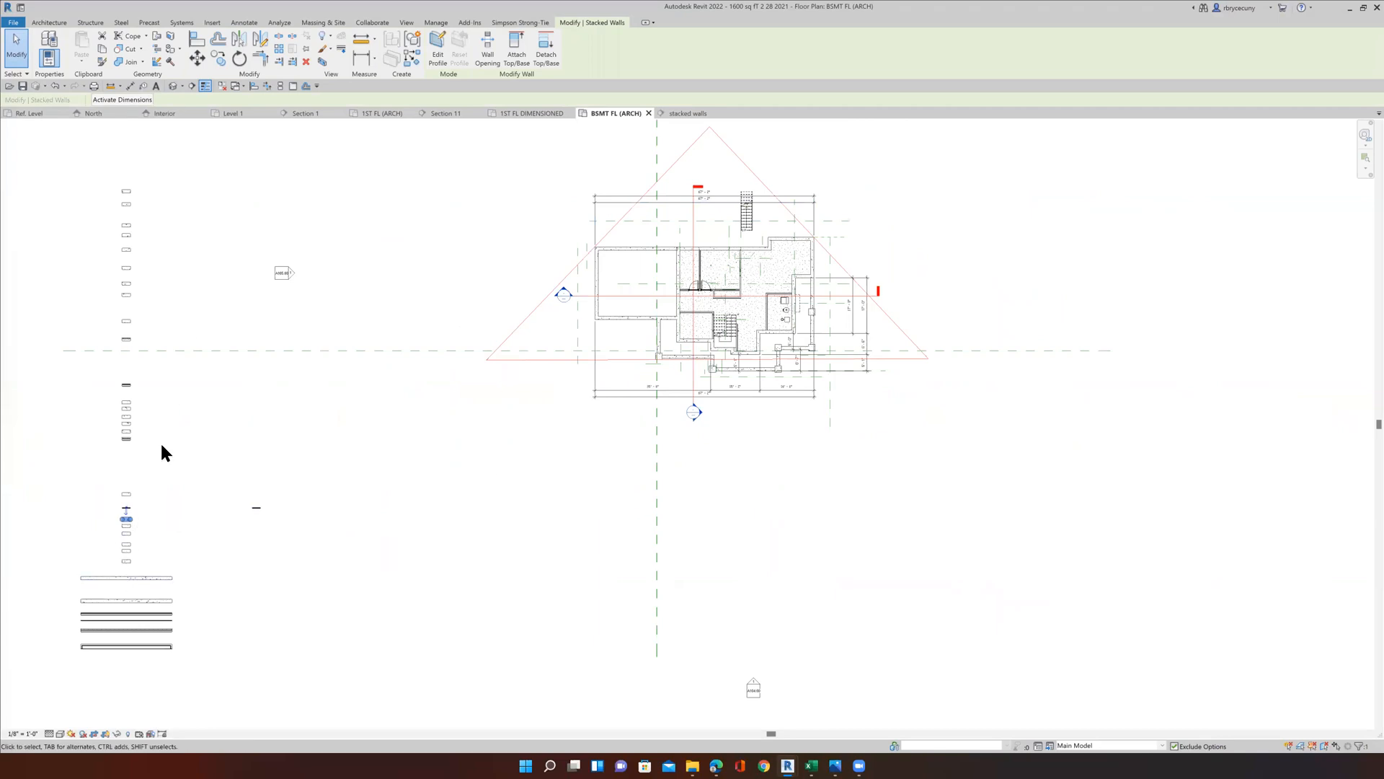
click(197, 58)
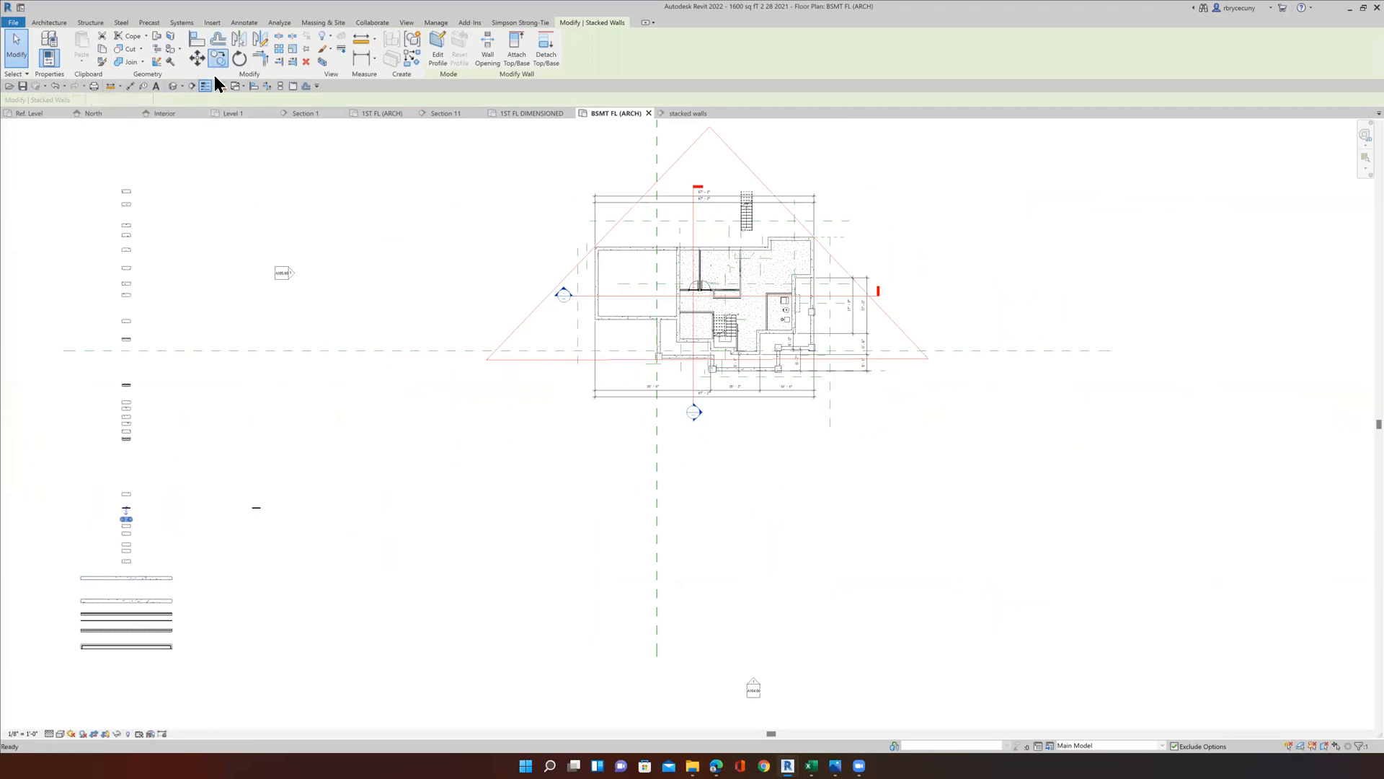
click(179, 505)
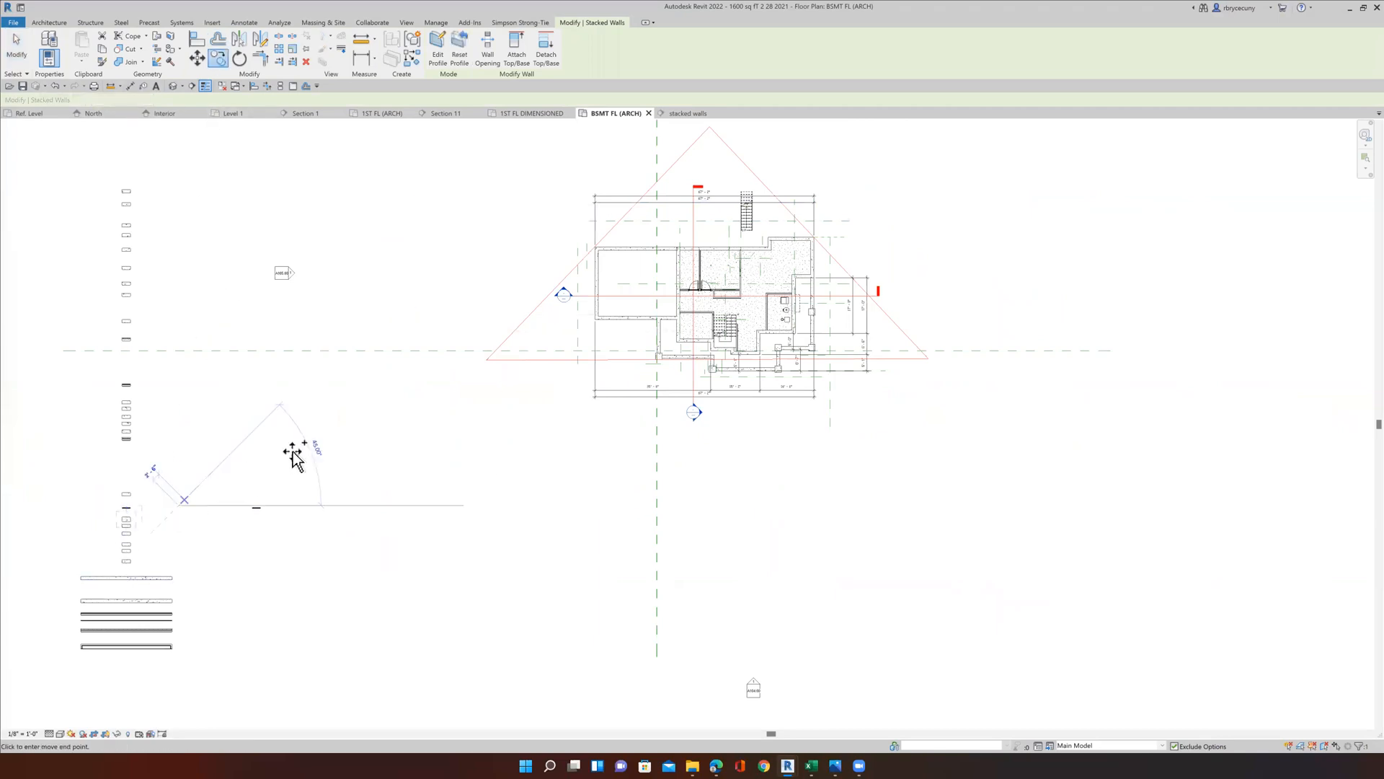
click(714, 232)
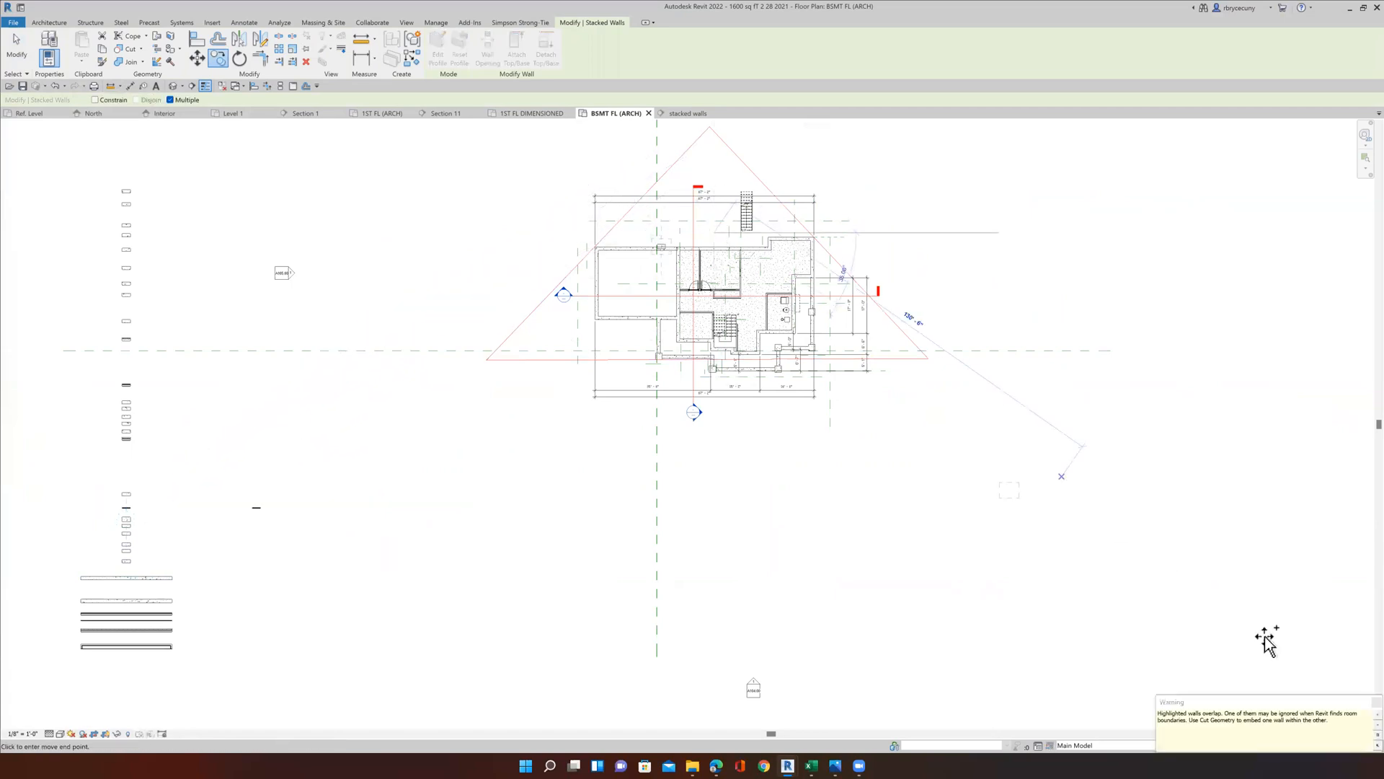
click(1376, 701)
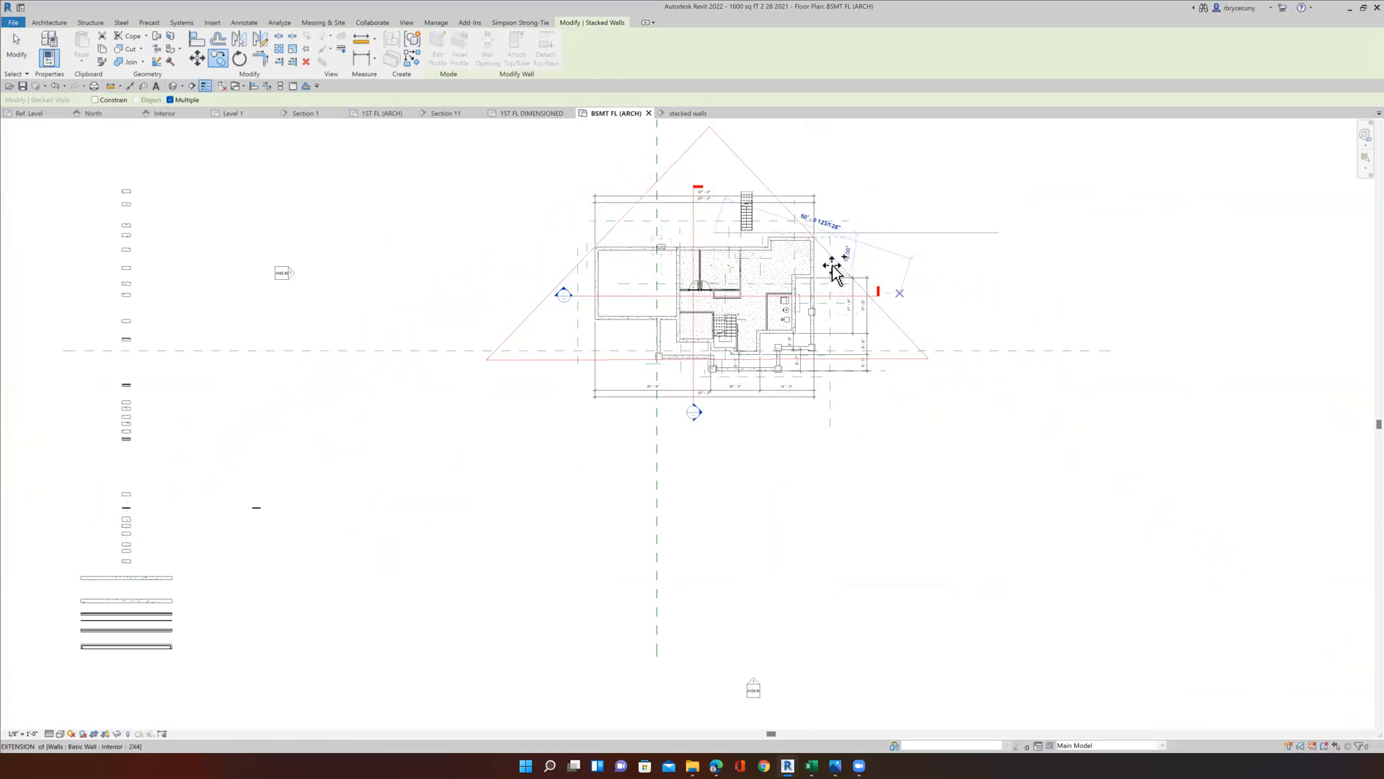
Move the copied retaining wall into the open area outside the plan's upper exterior wall, near the exterior stair.
scroll(814, 238, up, 2)
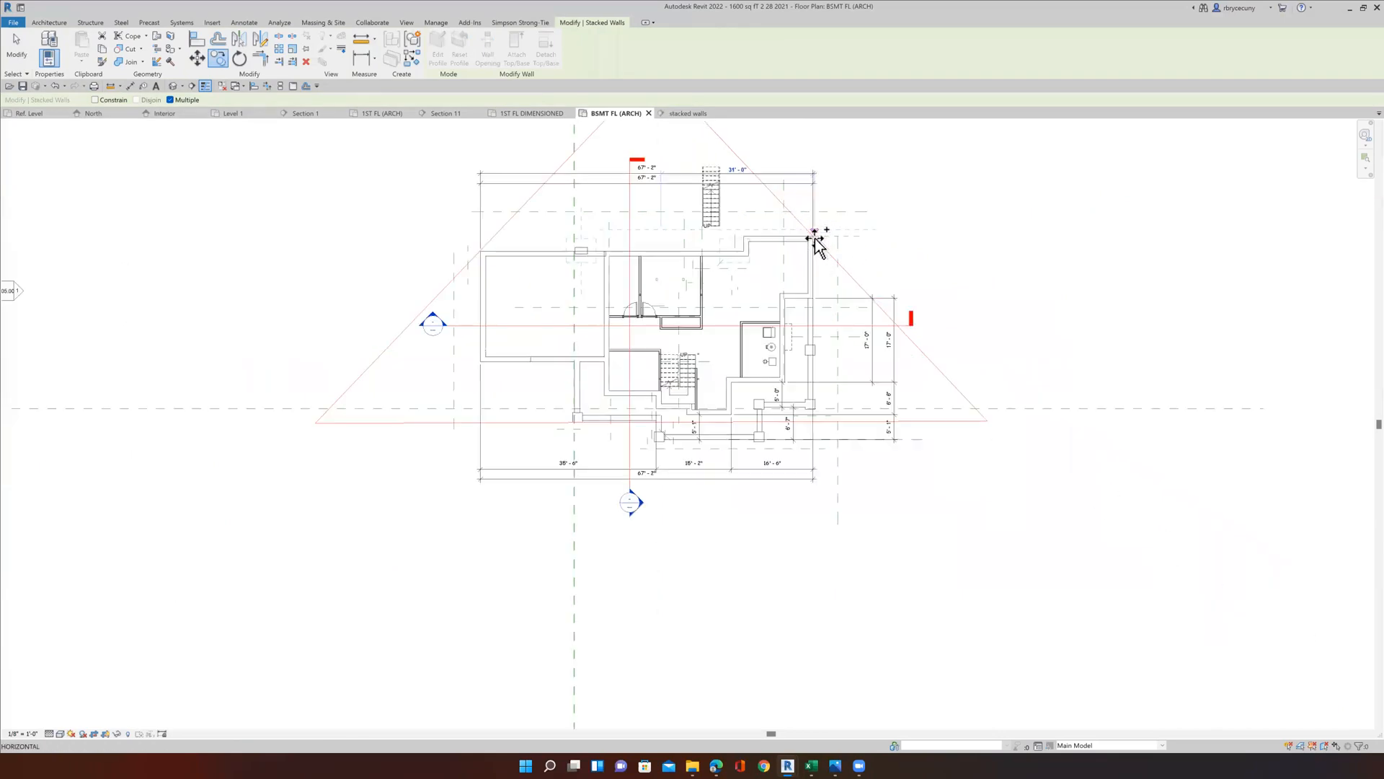
scroll(815, 238, up, 2)
click(811, 235)
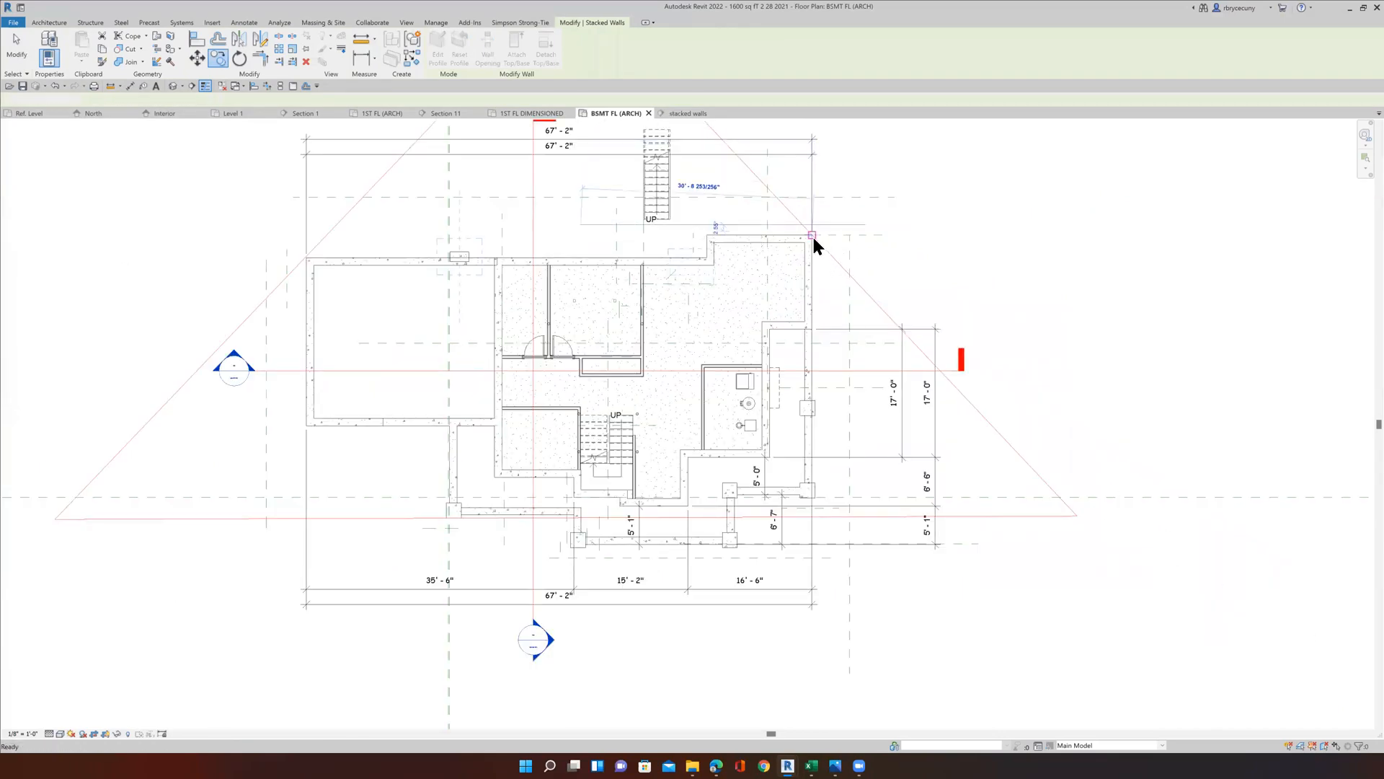
scroll(482, 242, up, 4)
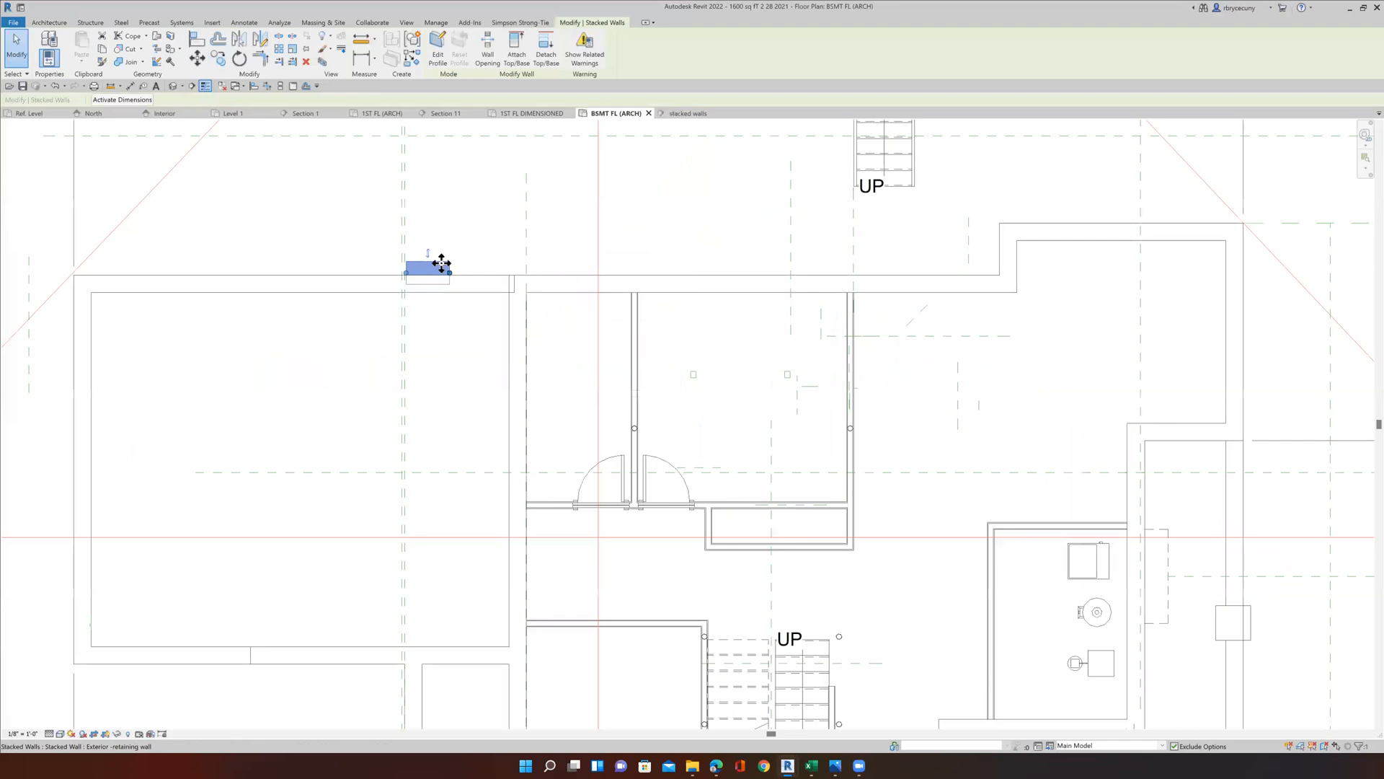
drag(441, 263, 747, 167)
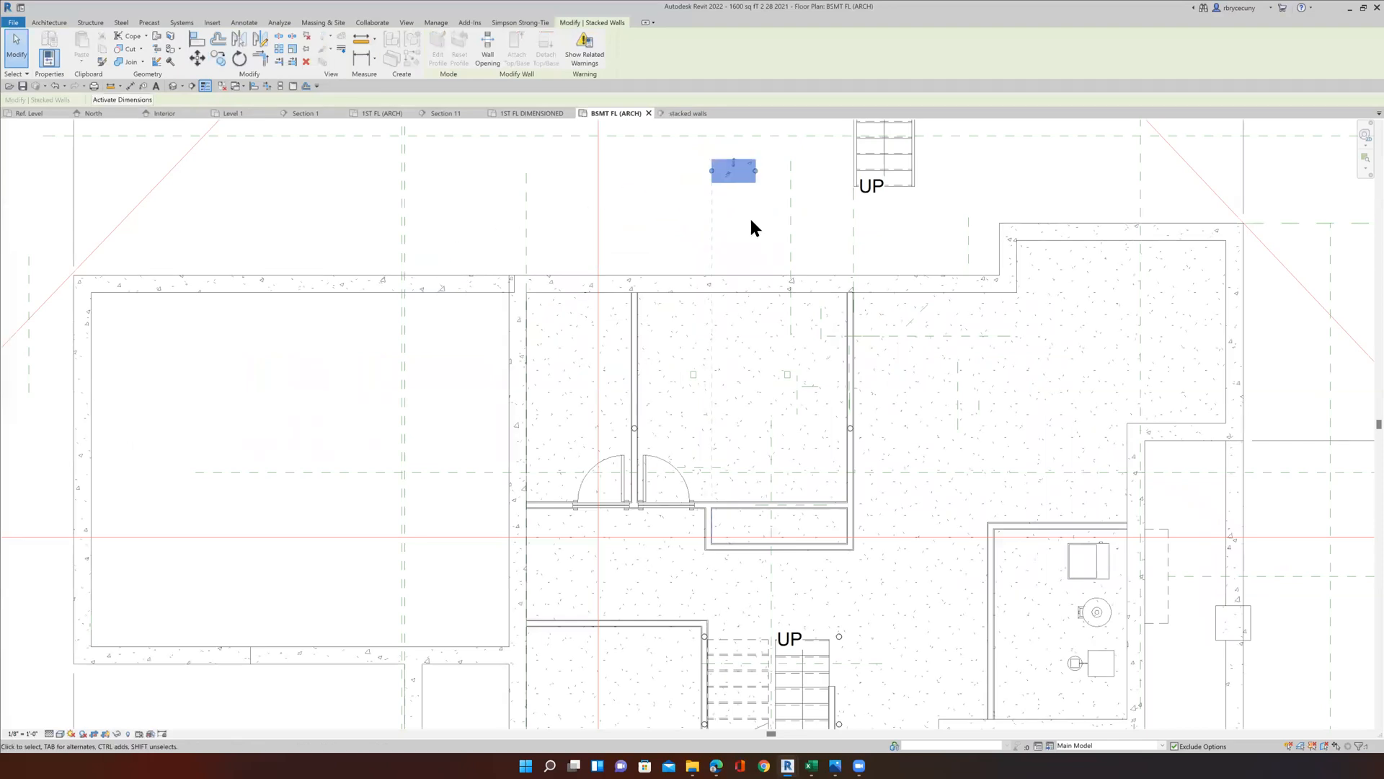
scroll(748, 222, down, 4)
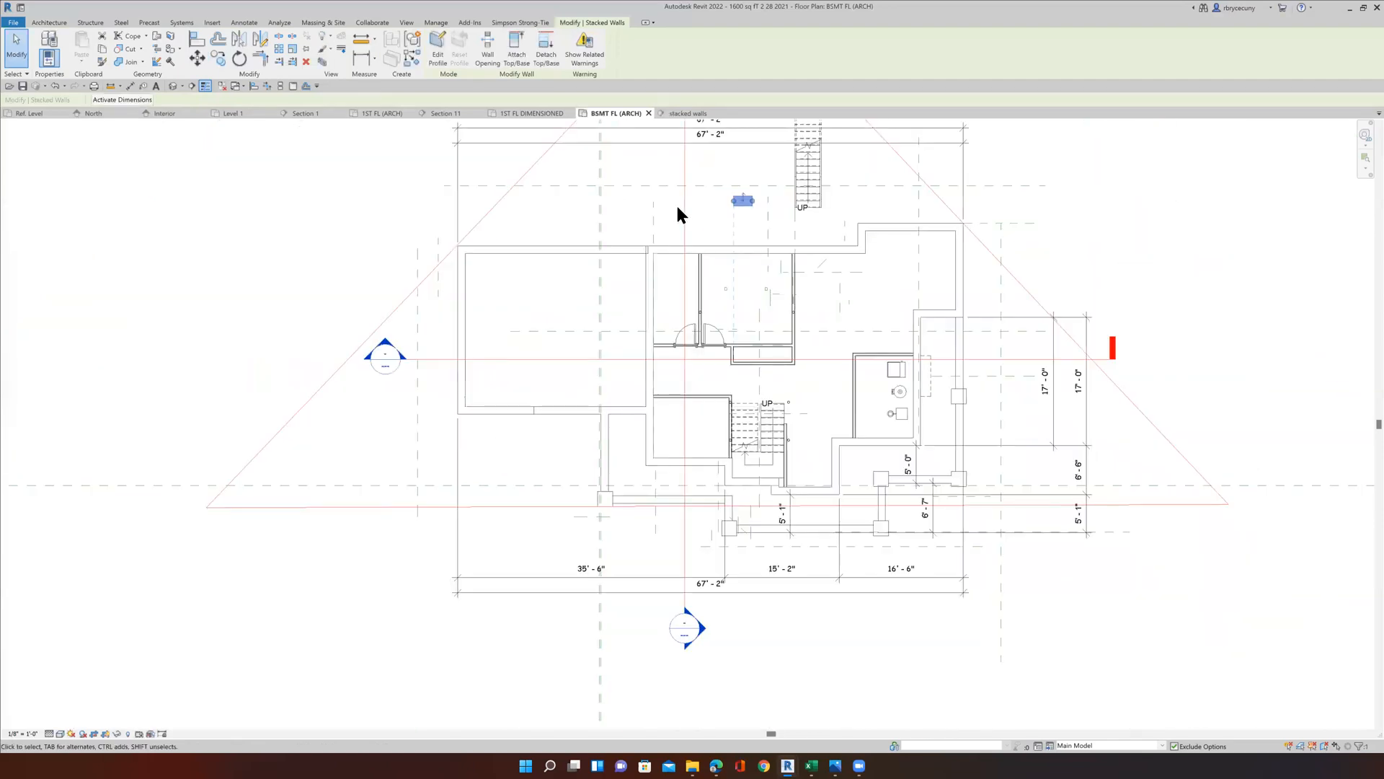
scroll(683, 272, down, 3)
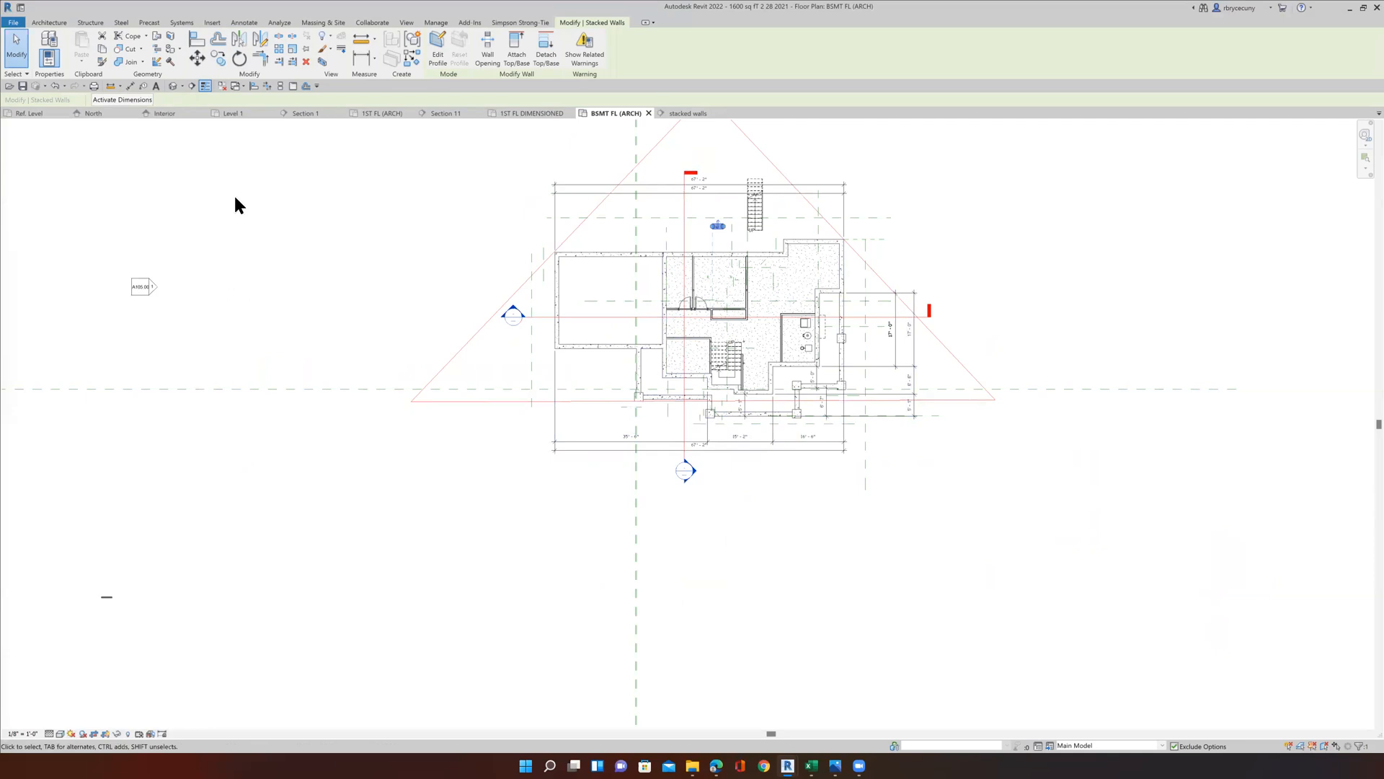
Shift the Section 11 line so it cuts through the copied retaining wall, and open that section view.
click(684, 432)
mouse_move(721, 431)
mouse_down()
mouse_move(732, 431)
mouse_move(711, 428)
mouse_up()
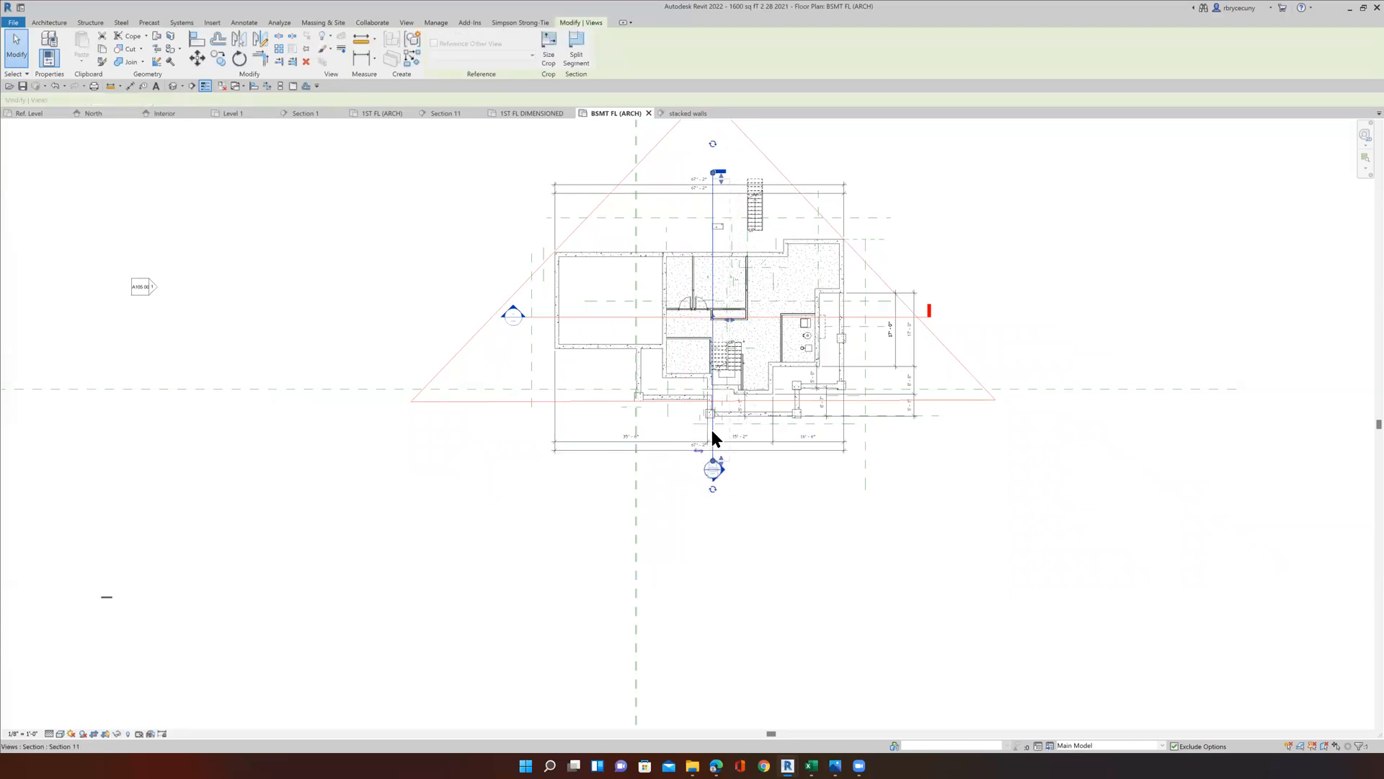
right_click(713, 430)
click(746, 491)
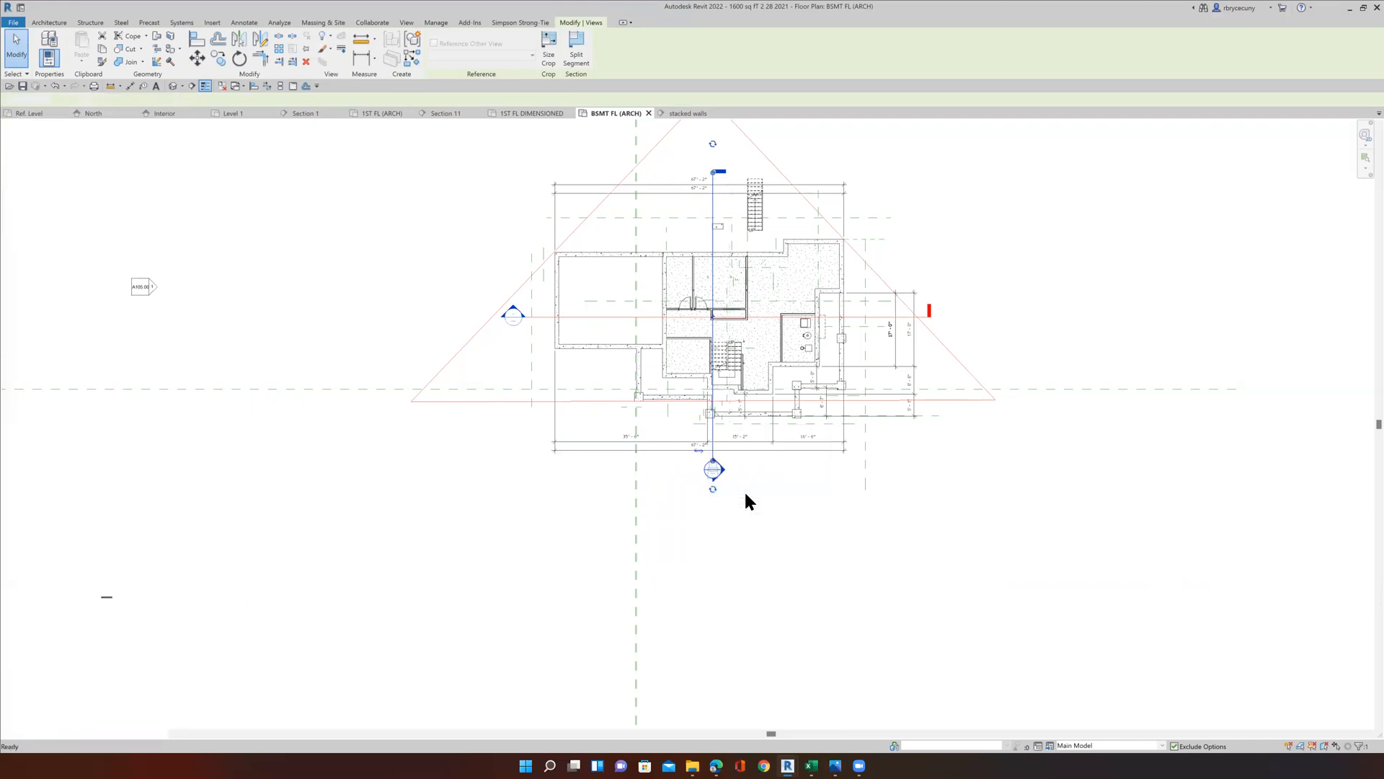
Extend the left edge of the Section 11 crop region farther outward from the house.
scroll(746, 488, down, 4)
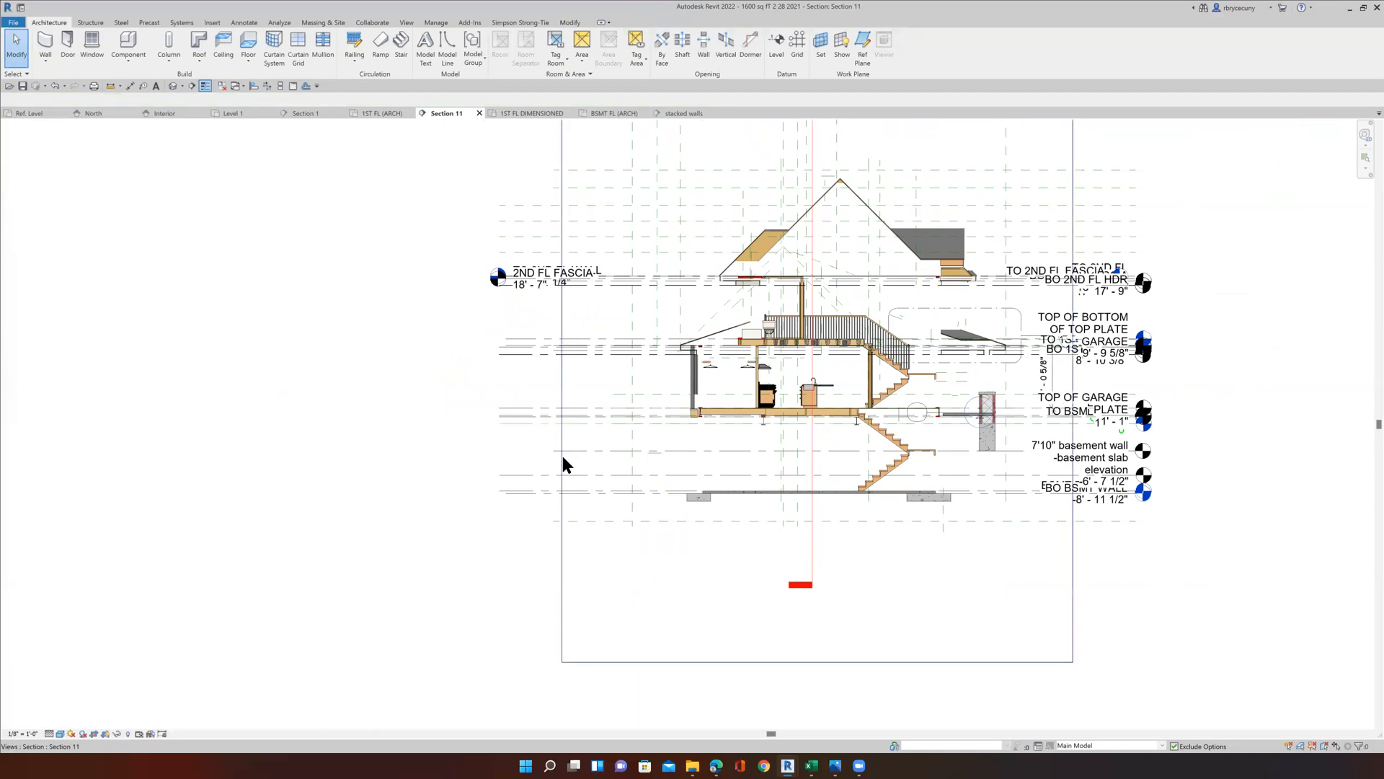
click(560, 518)
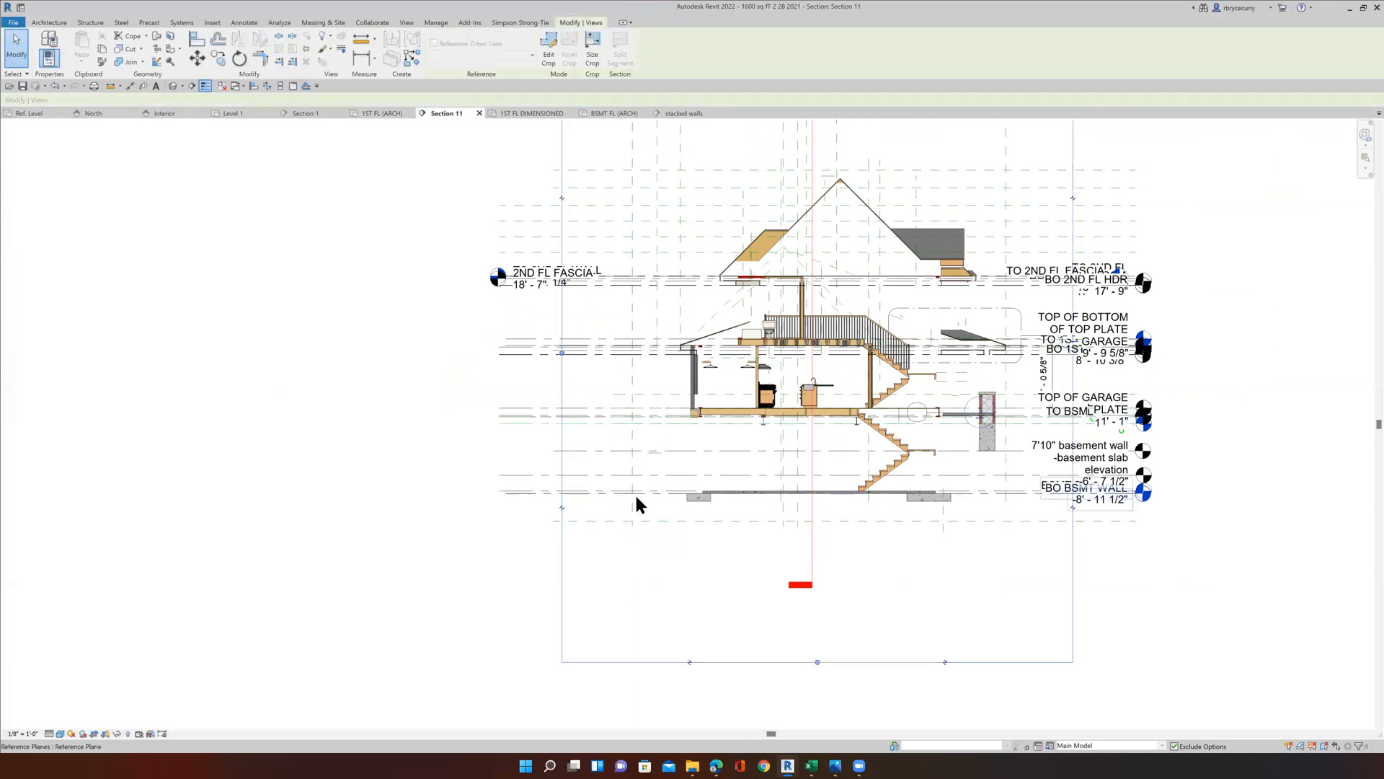
drag(562, 353, 504, 411)
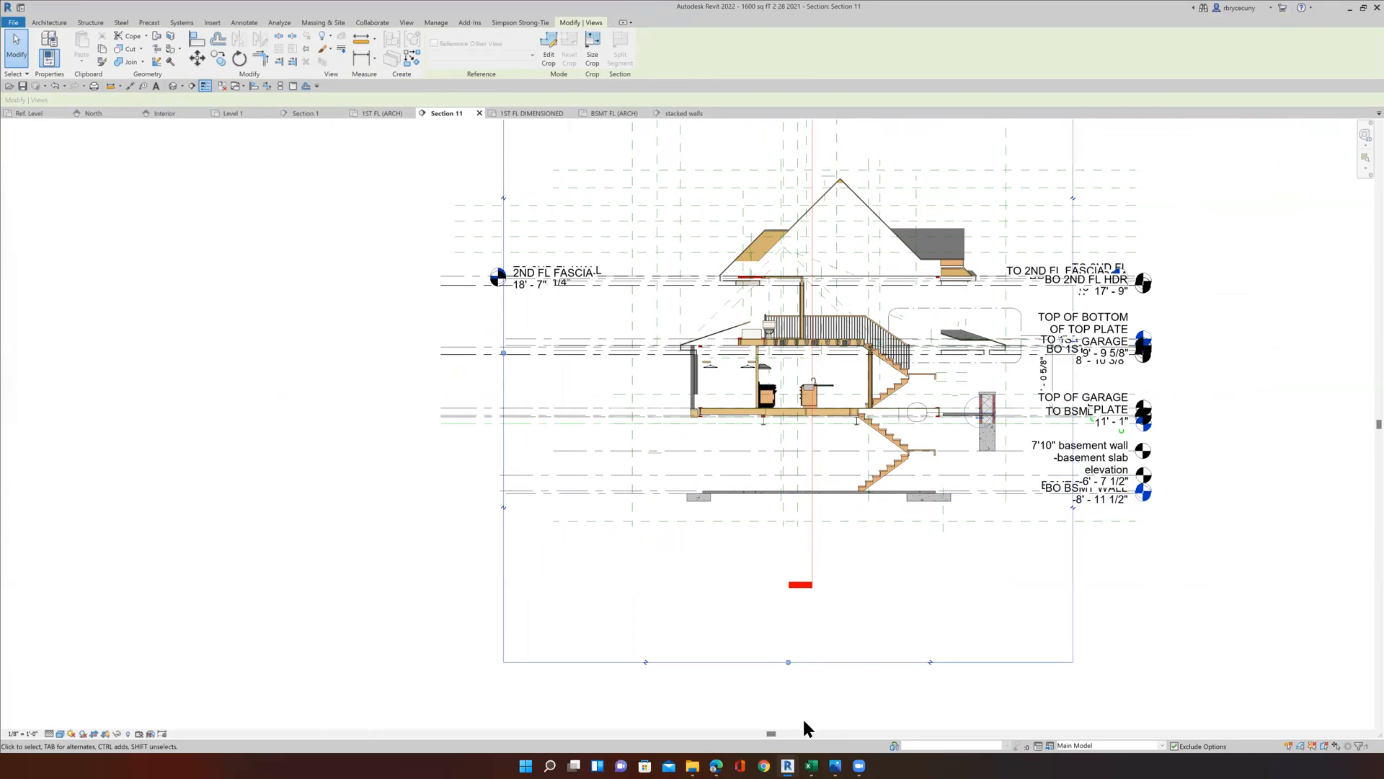
scroll(740, 612, down, 2)
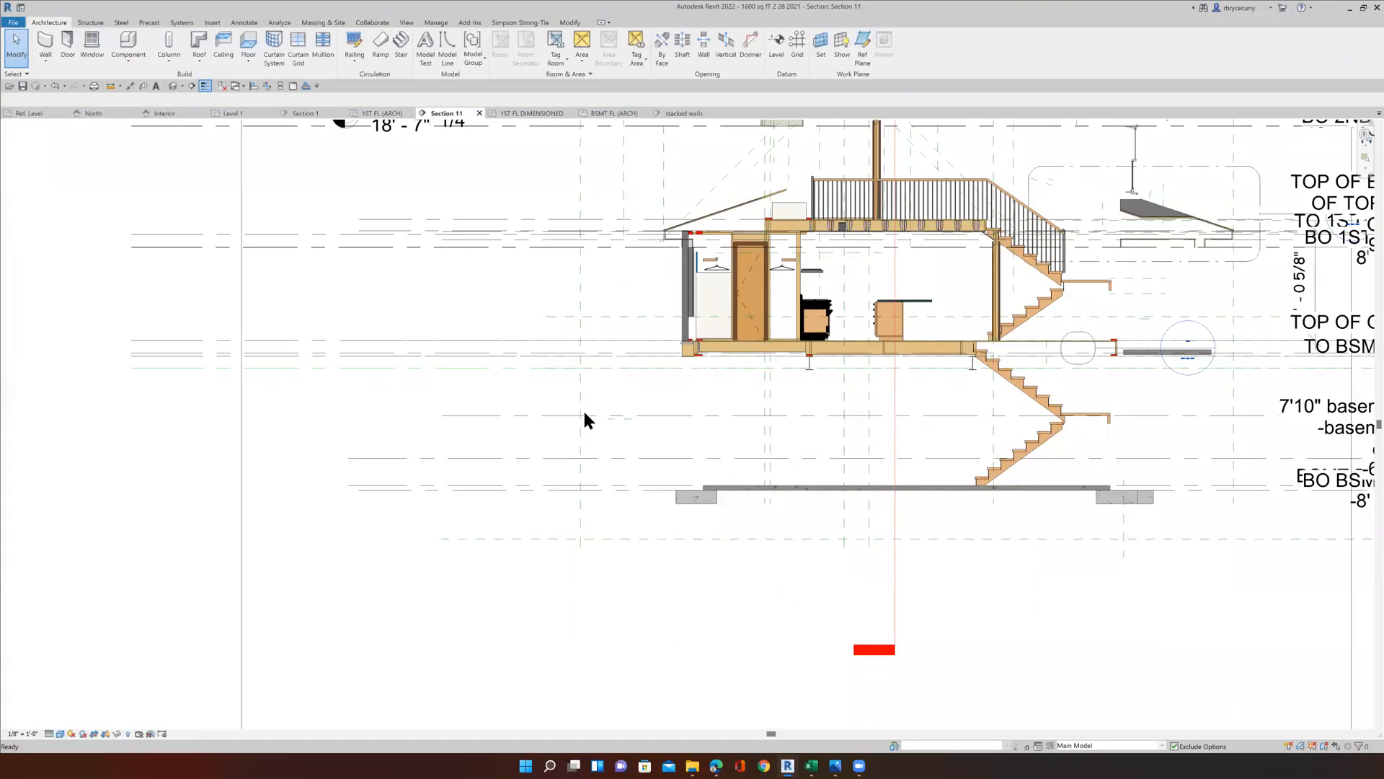
scroll(583, 408, down, 3)
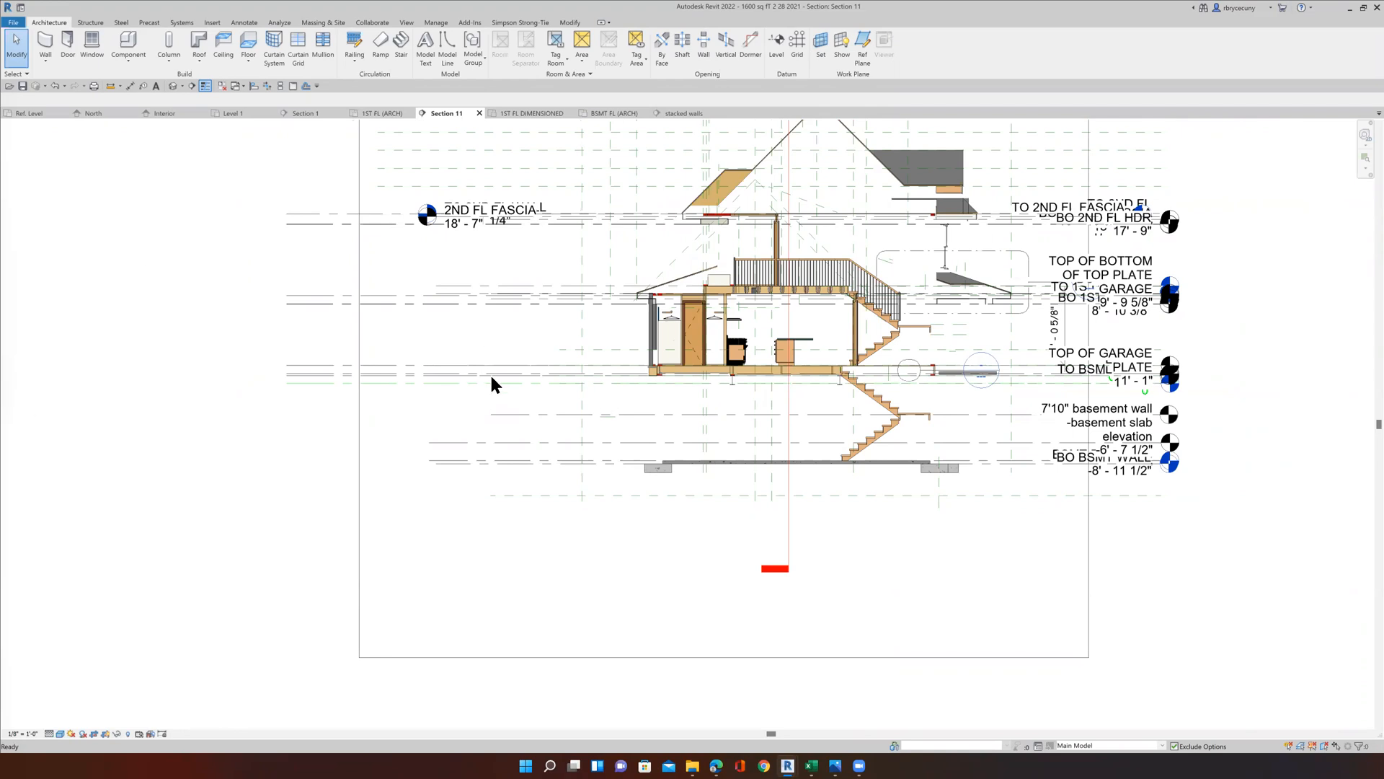
Turn on the Walls category in the visibility/graphic overrides for Section 11.
key(v)
key(v)
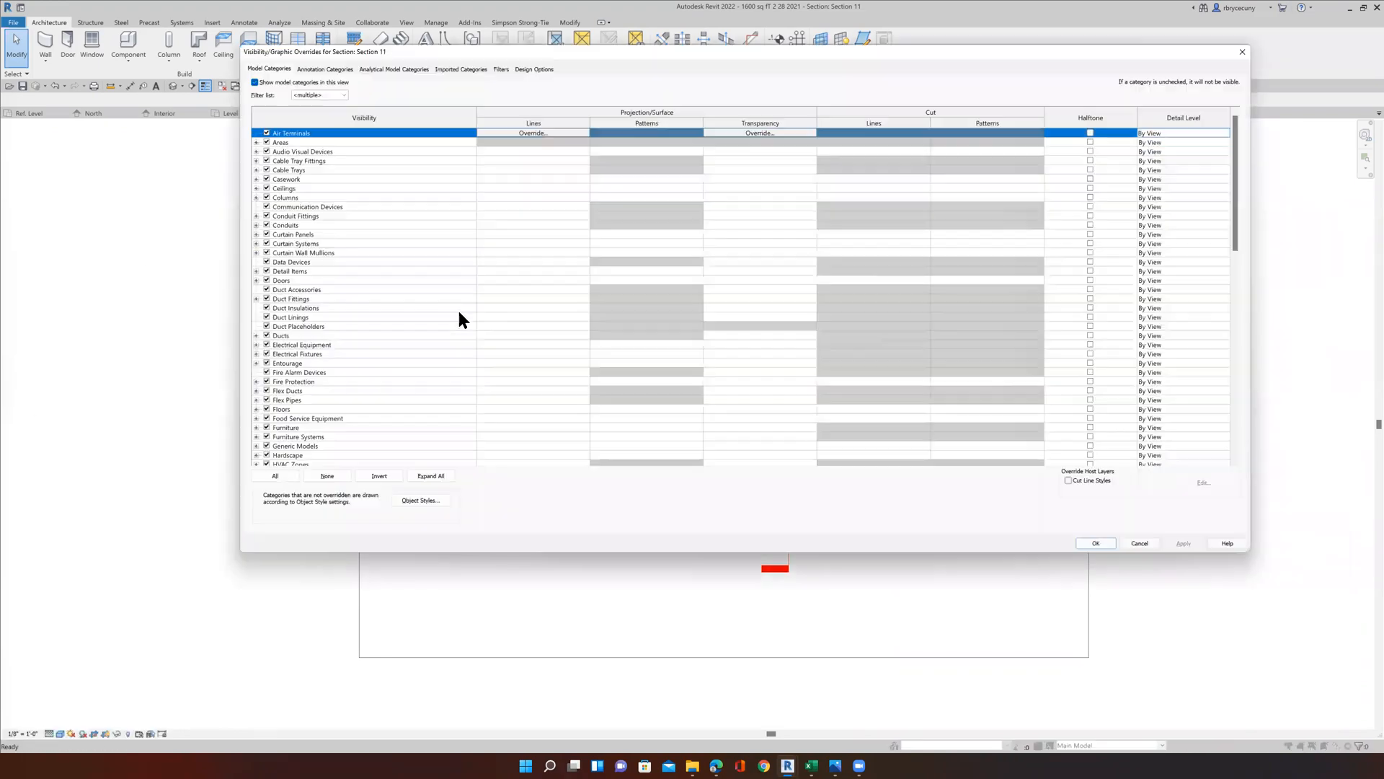
scroll(303, 435, down, 7)
scroll(303, 443, down, 11)
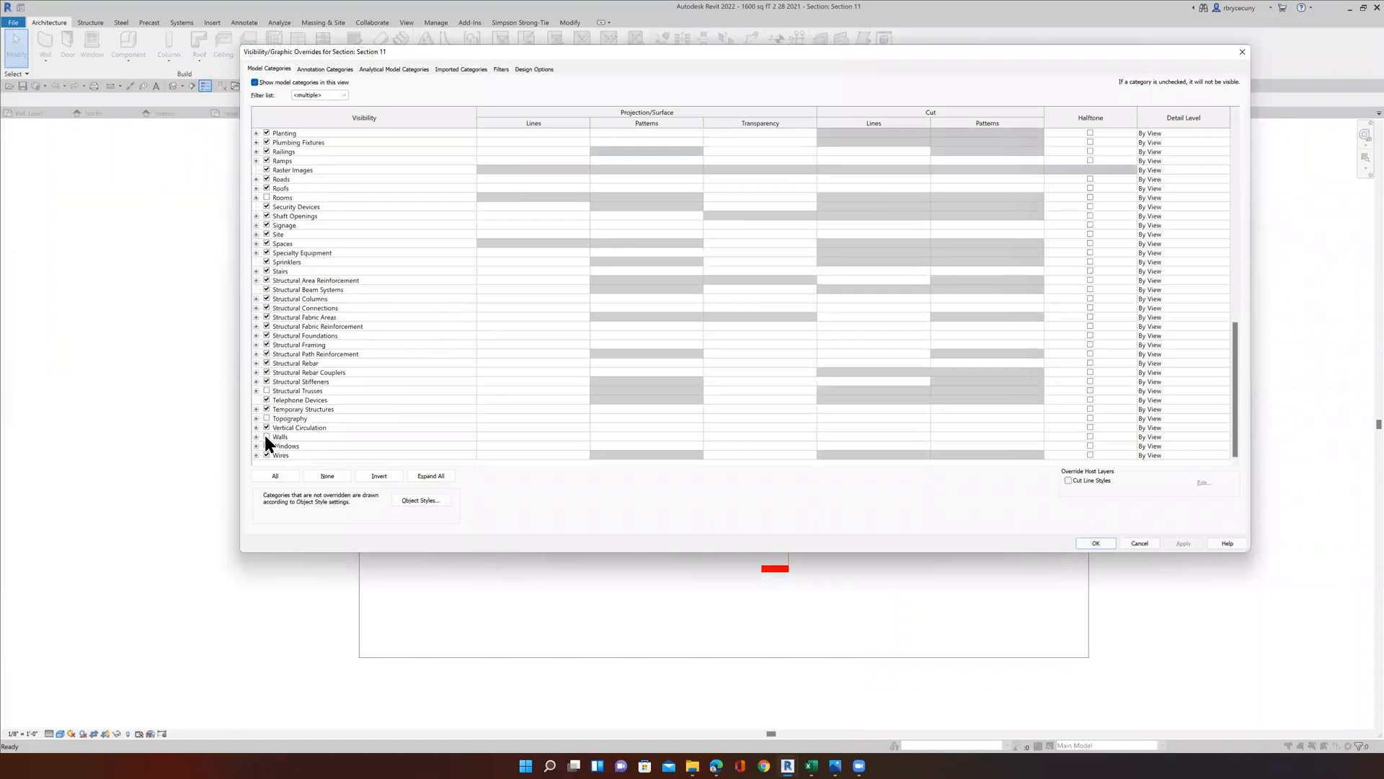
click(266, 436)
click(1103, 540)
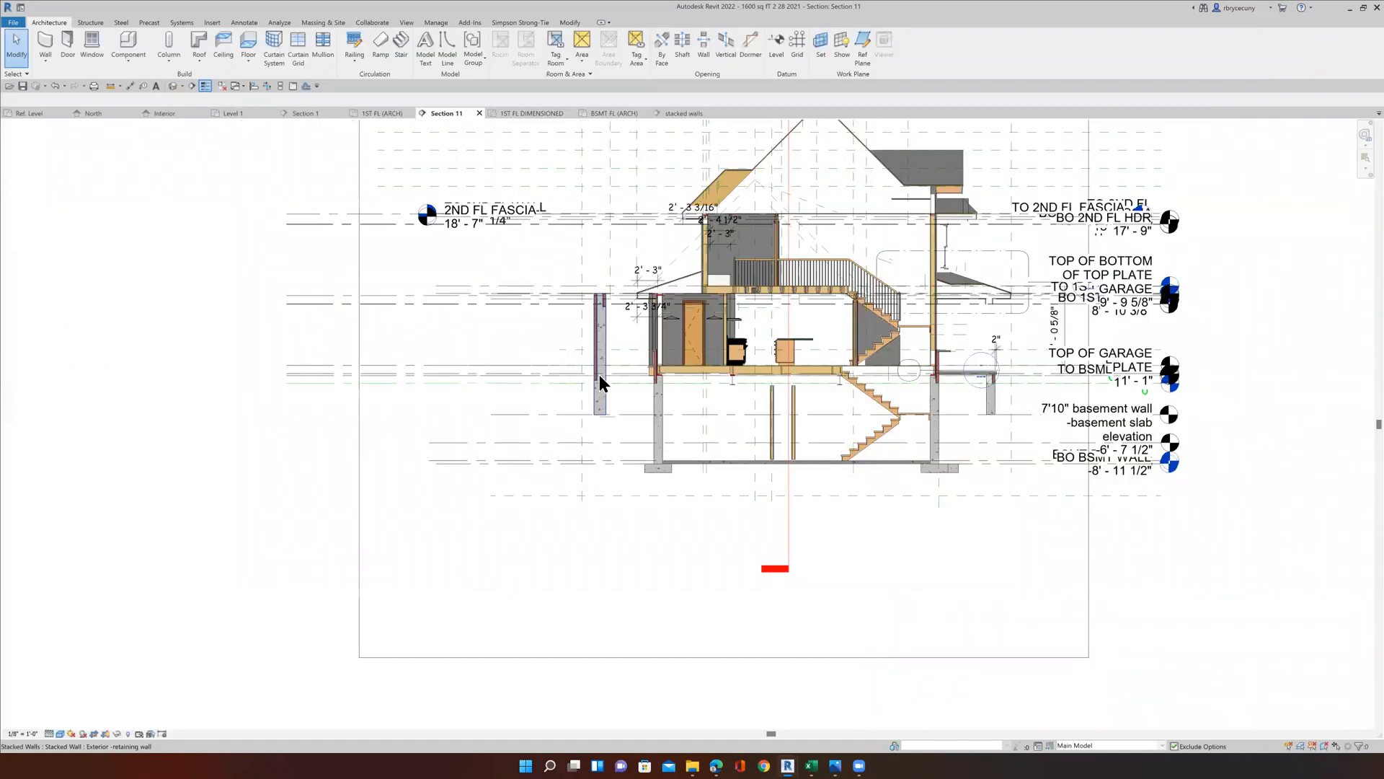
Set the base constraint of the copied stacked retaining wall in Section 11 to BO BSMT WALL.
scroll(594, 405, up, 3)
middle_drag(594, 410, 552, 416)
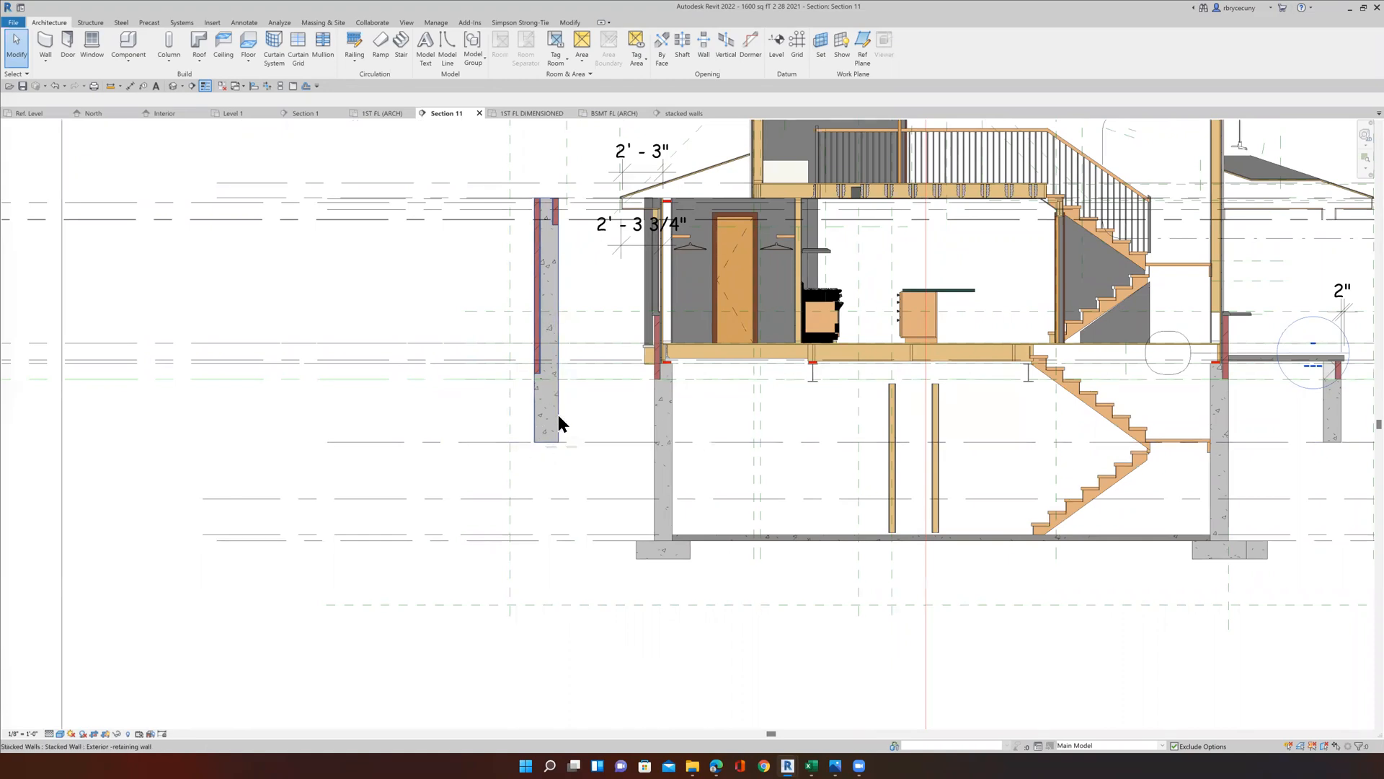
click(558, 413)
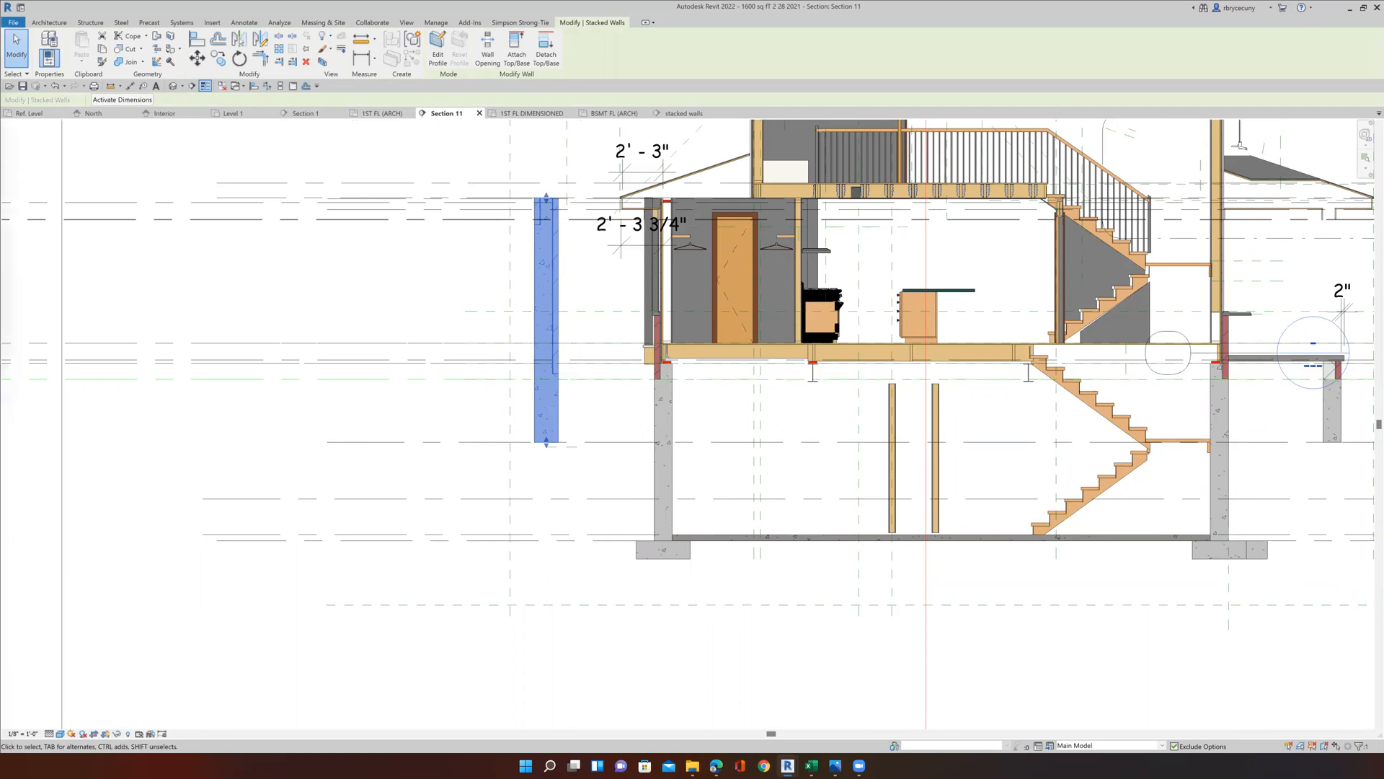
drag(1, 238, 376, 545)
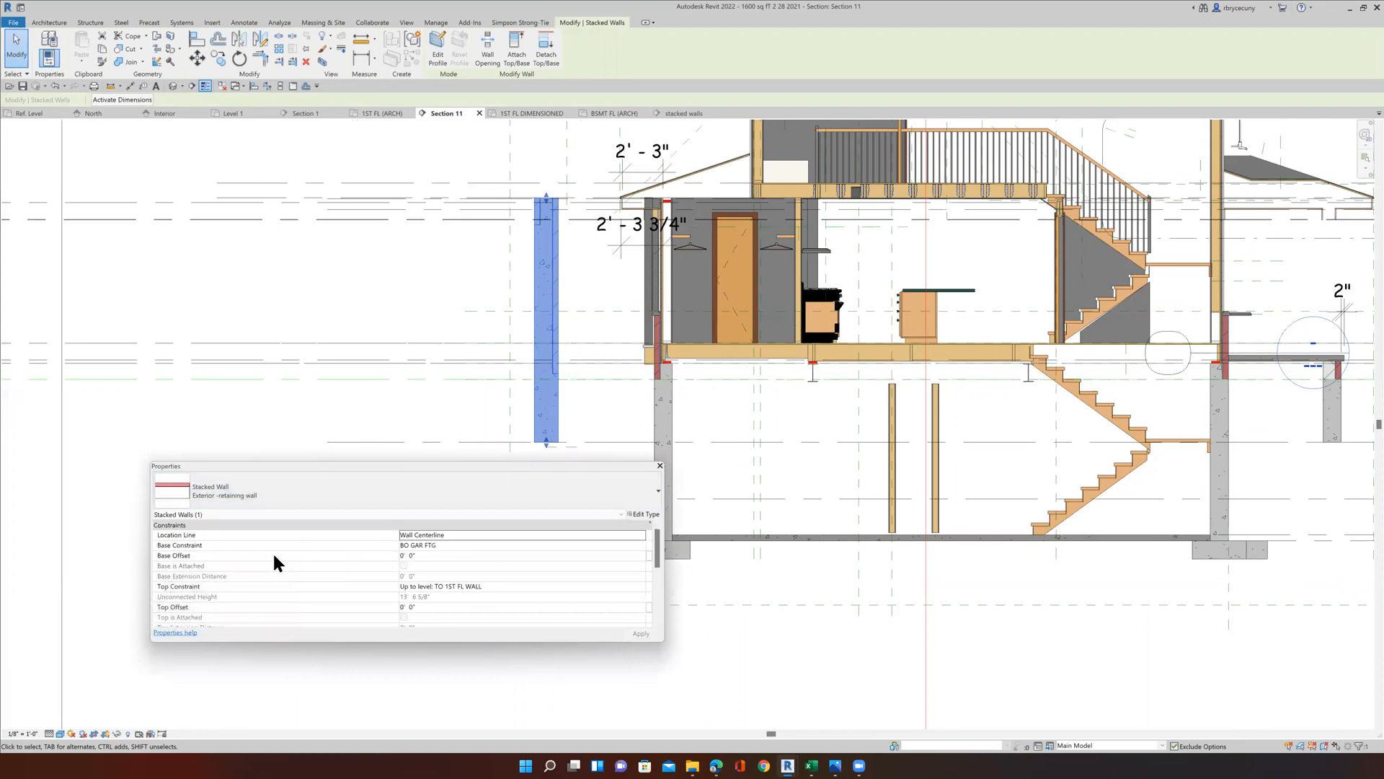
click(633, 545)
click(640, 545)
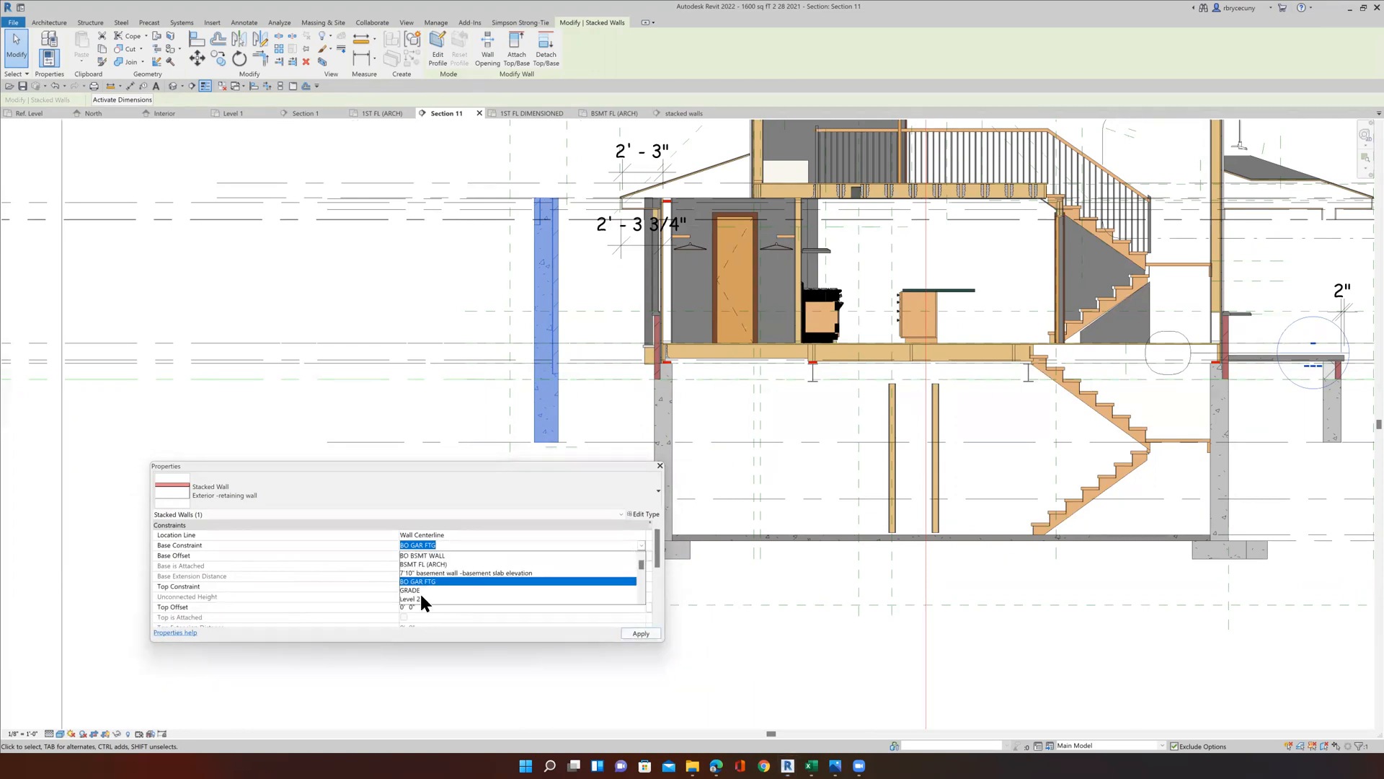
scroll(419, 591, down, 1)
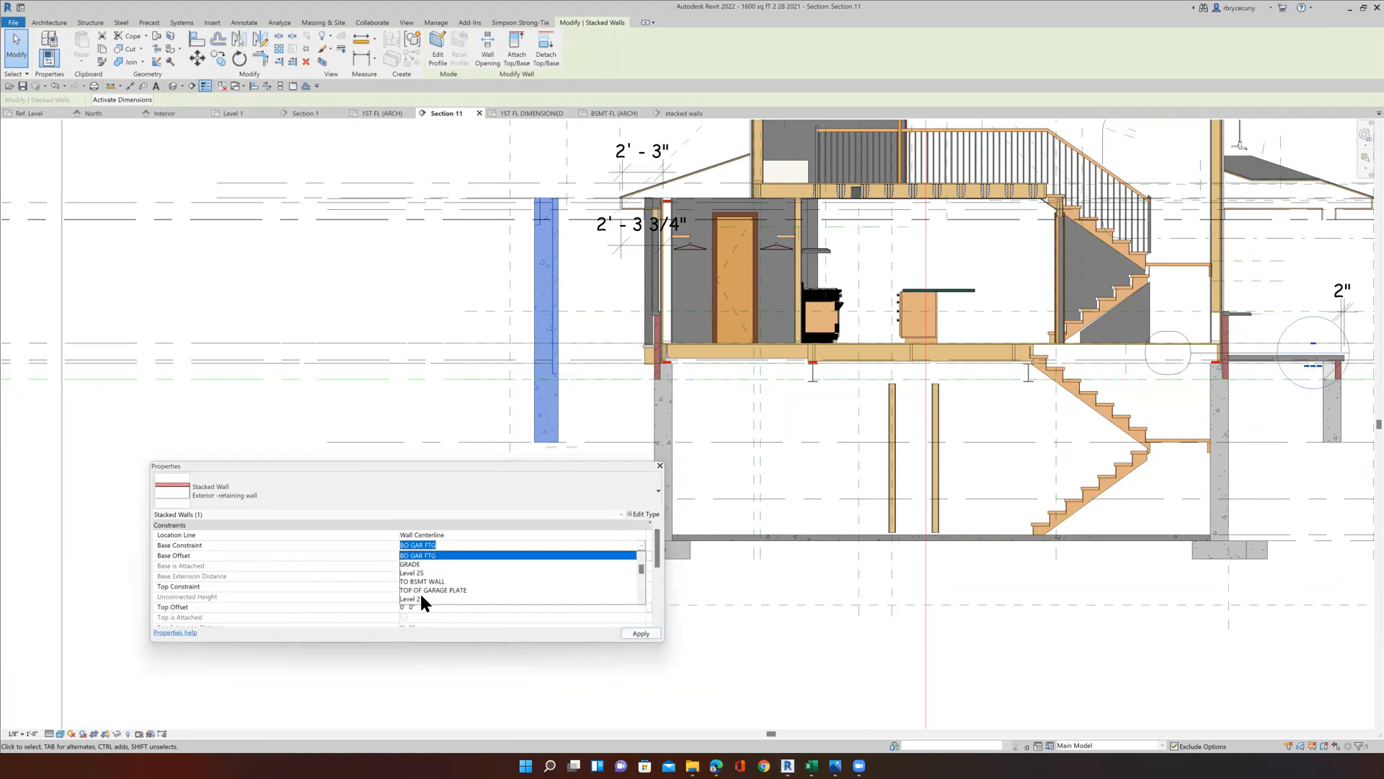
scroll(420, 591, up, 1)
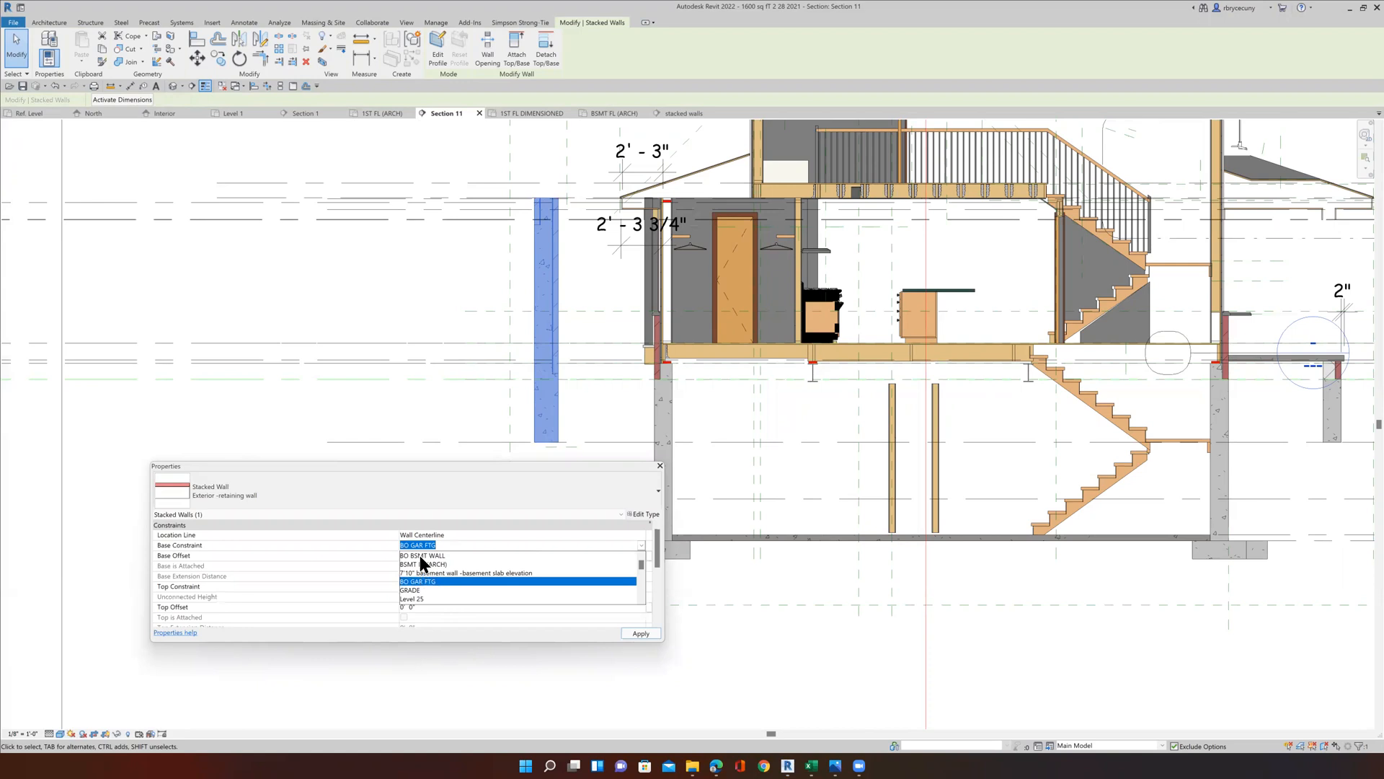
click(419, 555)
Give the retaining wall a base offset of 3' 10".
click(428, 555)
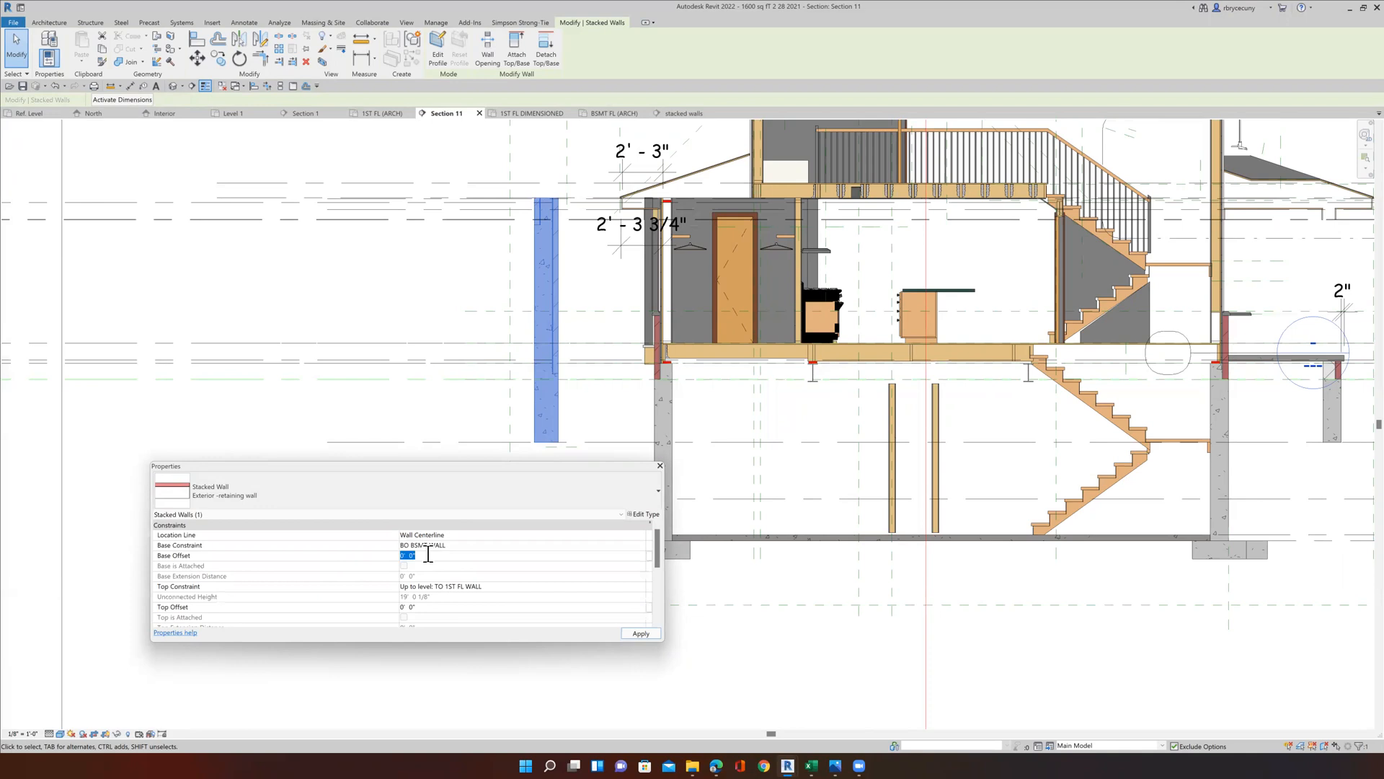
text(46)
key(Return)
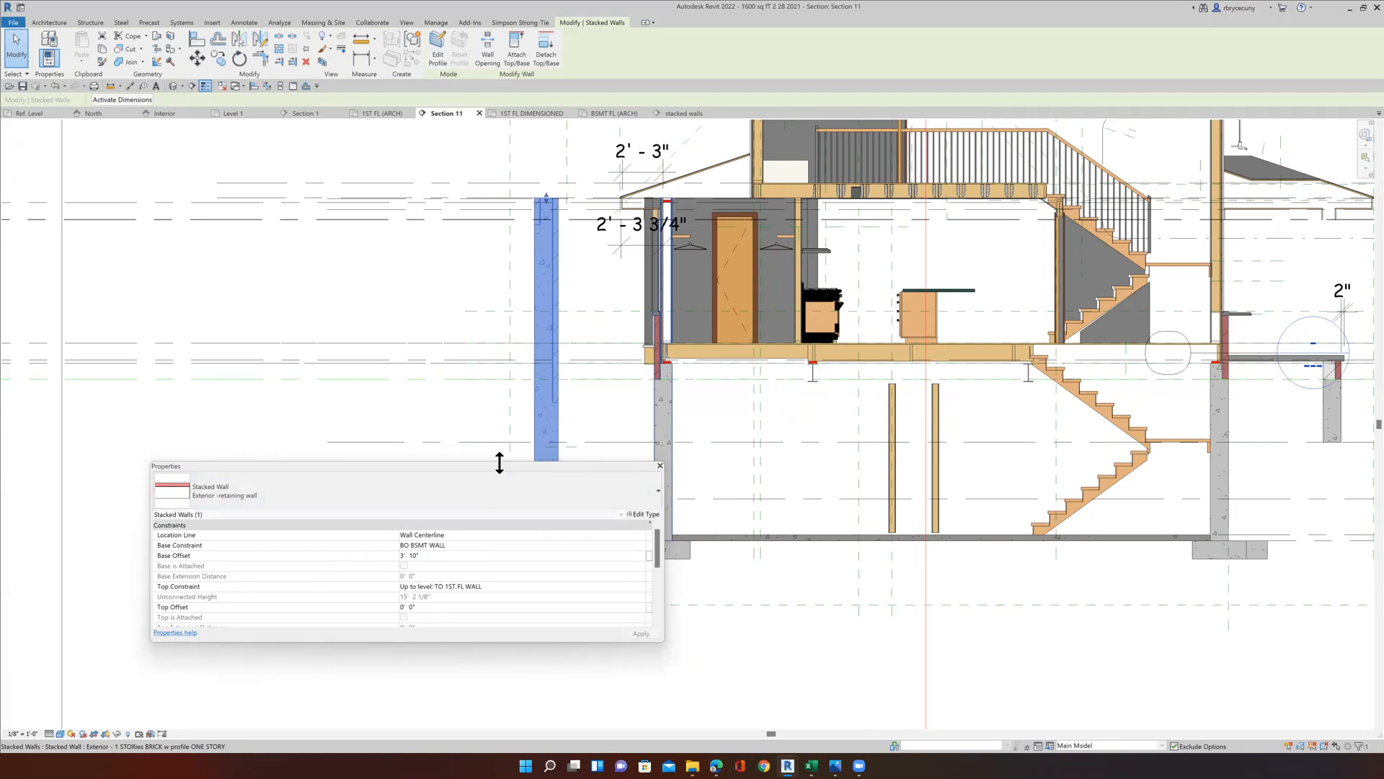
Set the retaining wall's top constraint to Up to level: GRADE with a top offset of 8".
drag(494, 470, 384, 448)
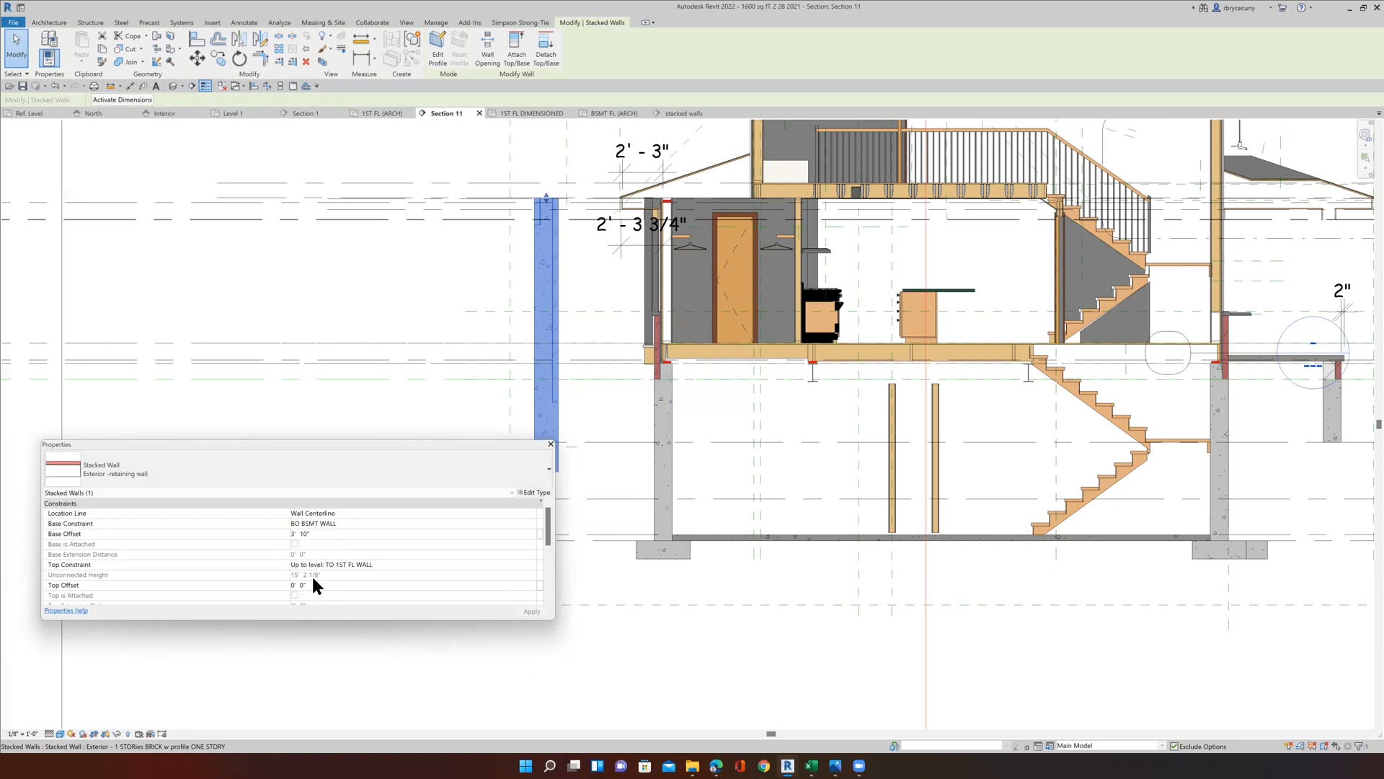
scroll(88, 573, down, 1)
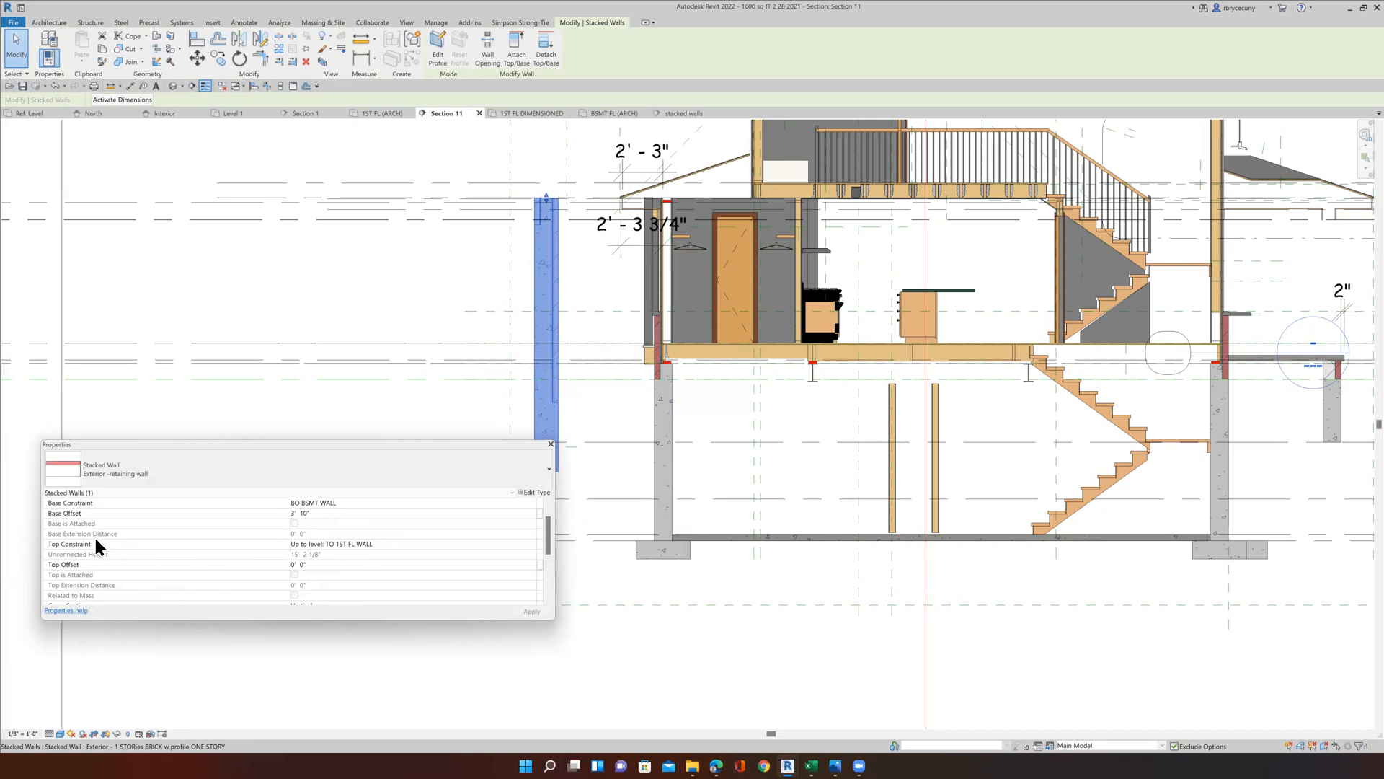
double_click(530, 544)
scroll(364, 580, up, 5)
scroll(338, 569, down, 1)
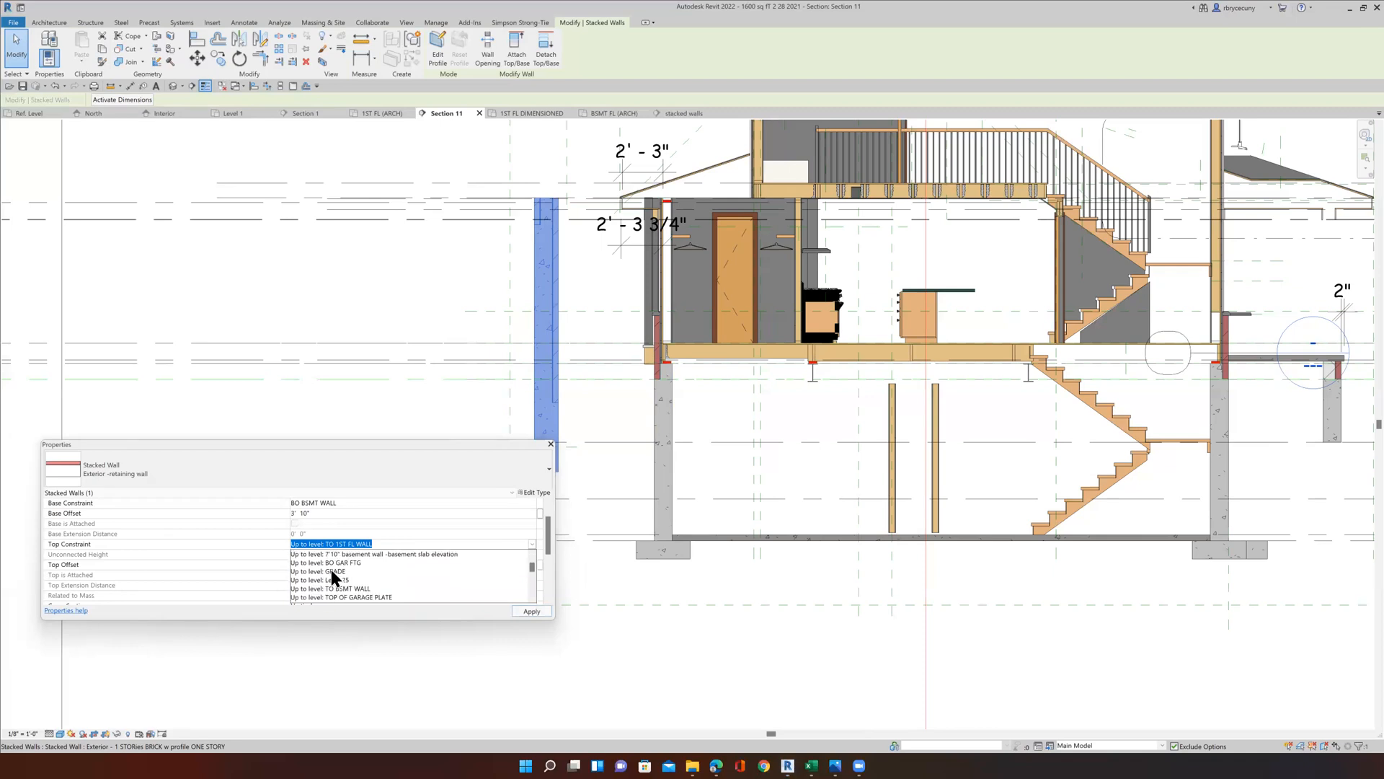
click(331, 570)
click(291, 564)
text(8)
key(Return)
click(531, 612)
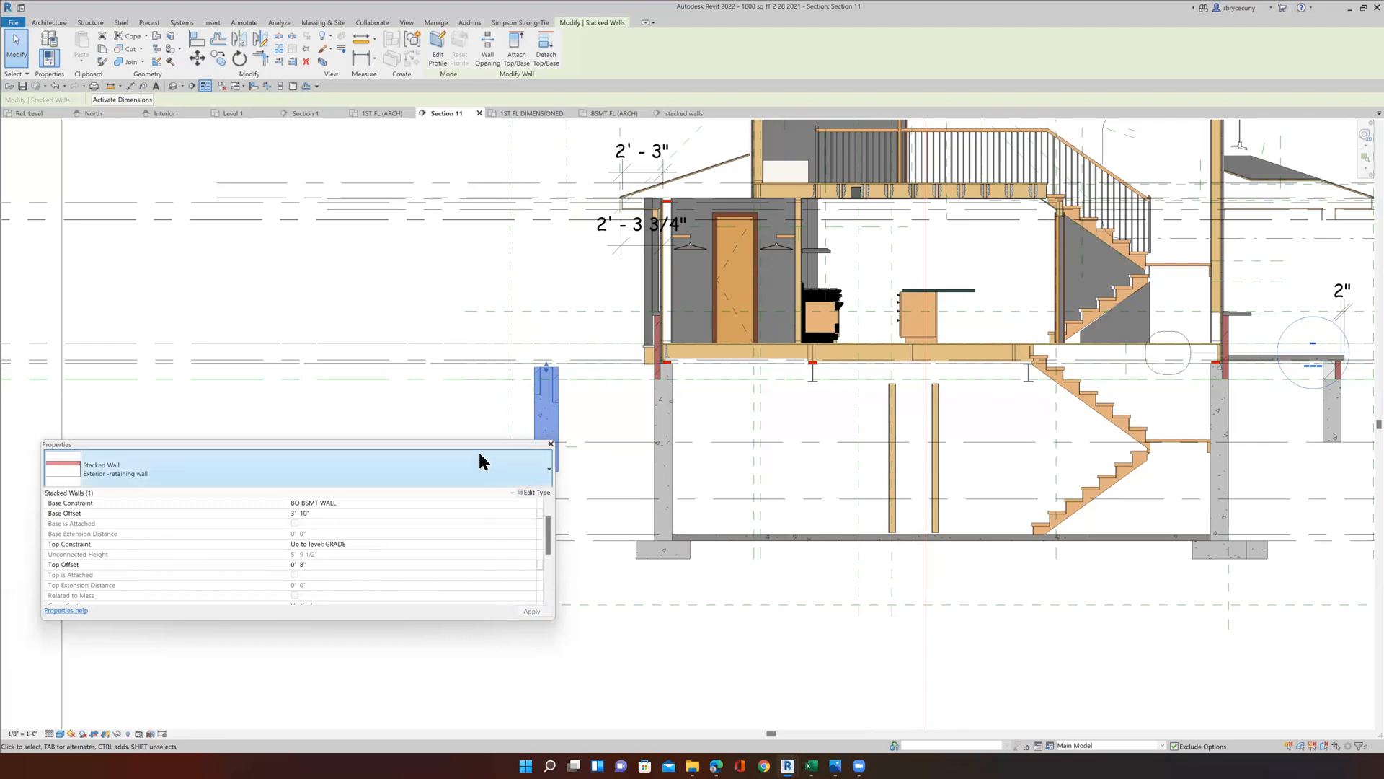
Make the retaining wall's base offset negative, at -3' 10", so the wall extends below the BO BSMT WALL level.
drag(473, 444, 305, 395)
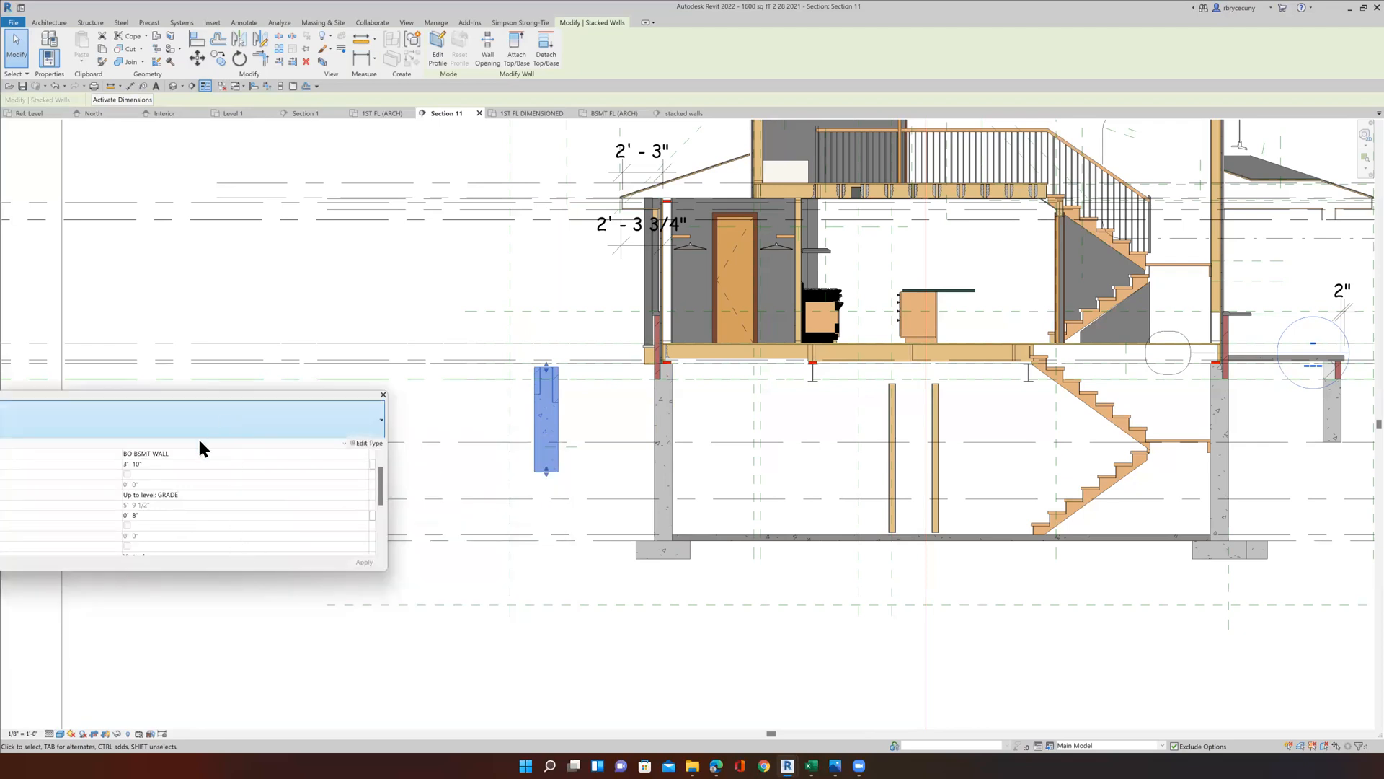
click(142, 463)
click(124, 462)
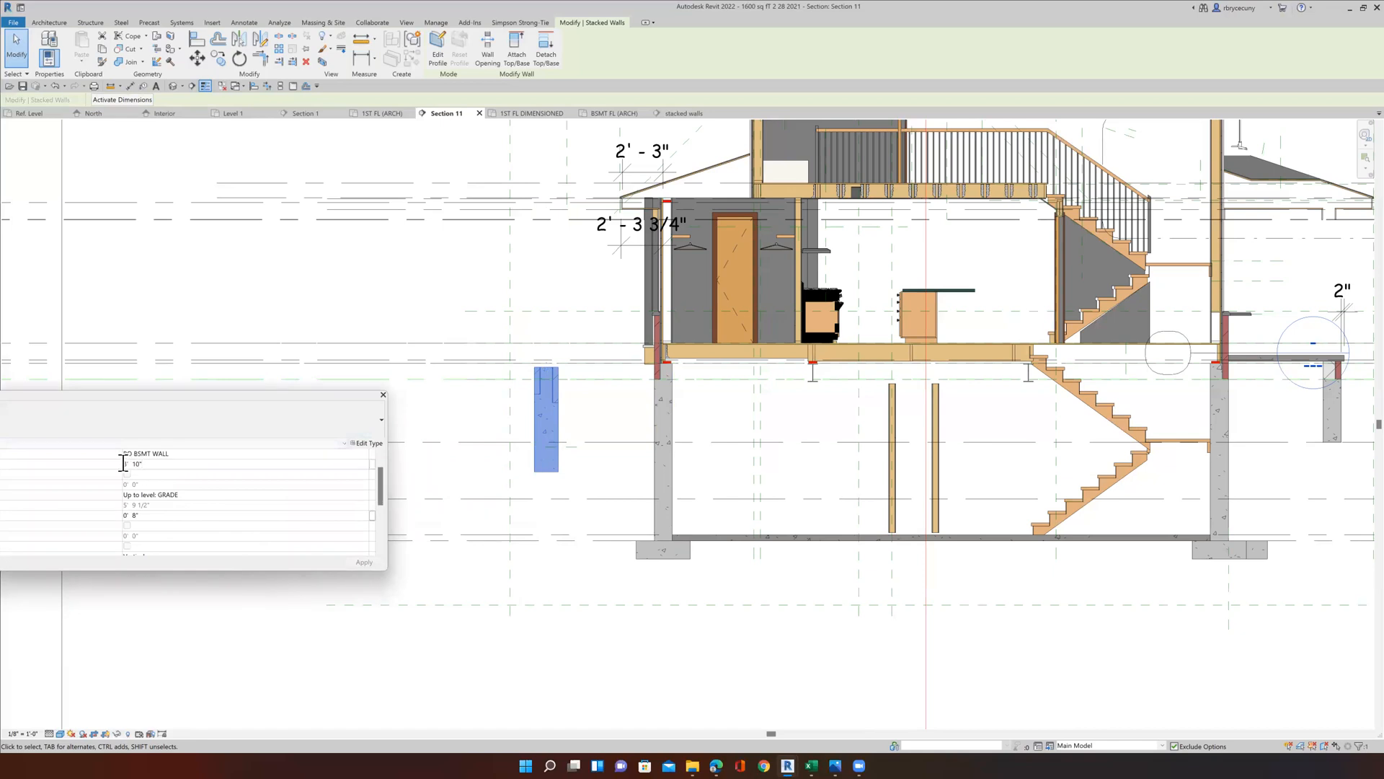
text(-)
click(354, 561)
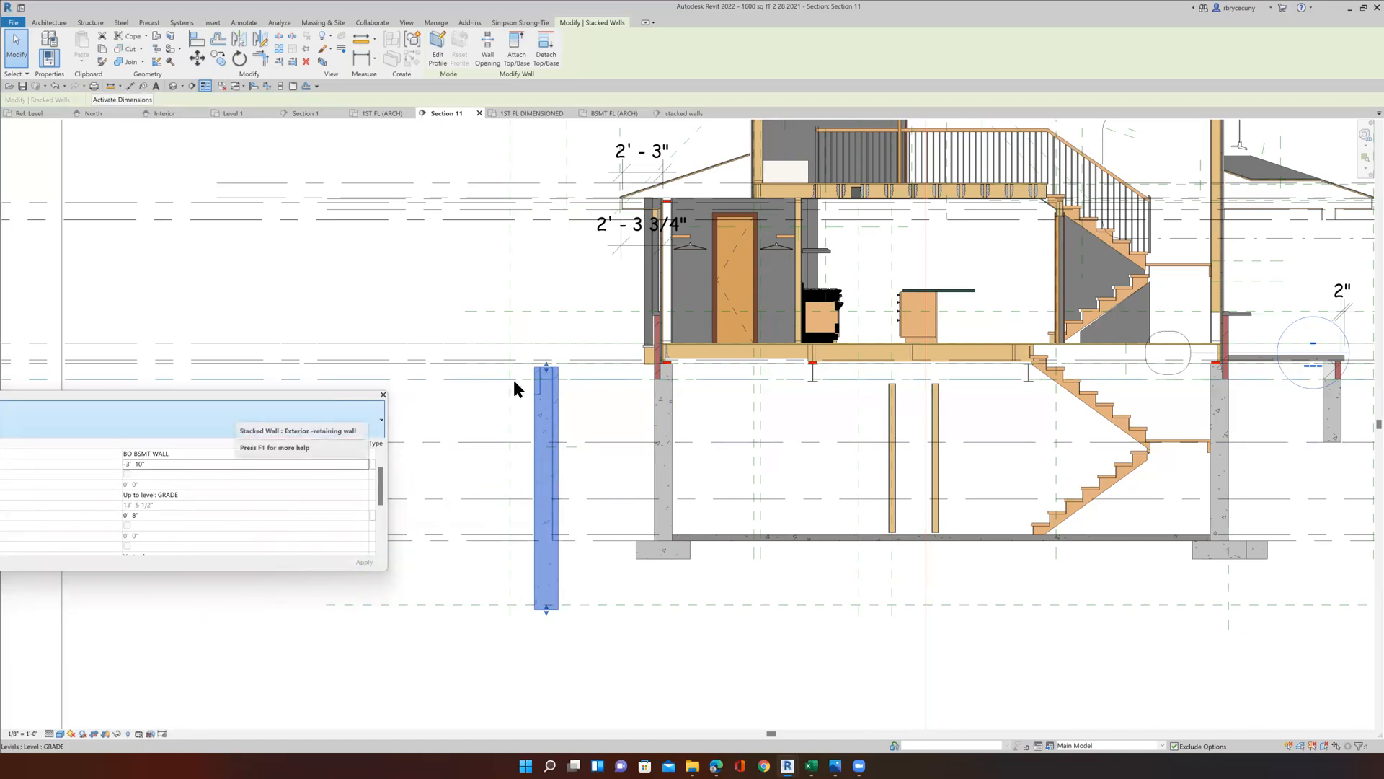
Duplicate the retaining wall's stacked wall type under the name "Exterior -retaining wall 2".
scroll(513, 384, up, 3)
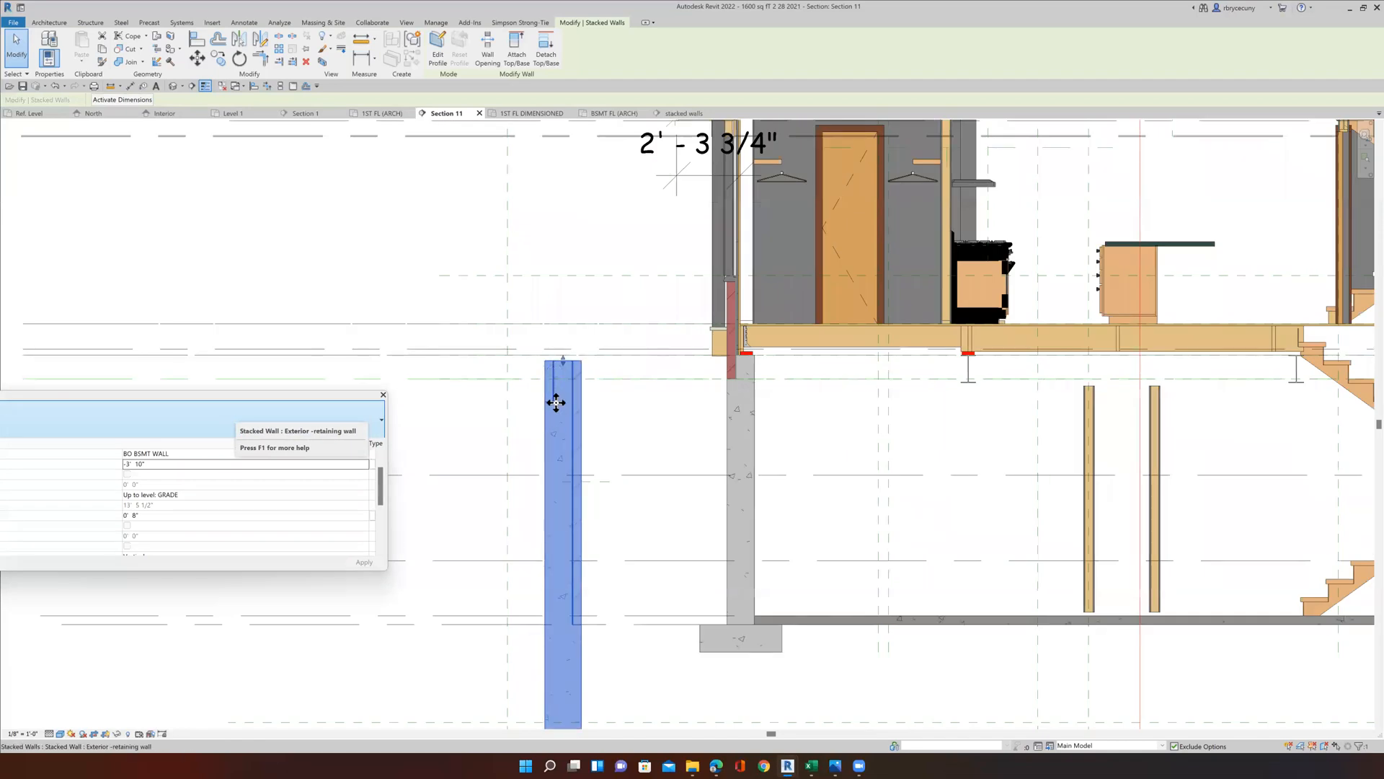
double_click(324, 397)
scroll(588, 393, up, 3)
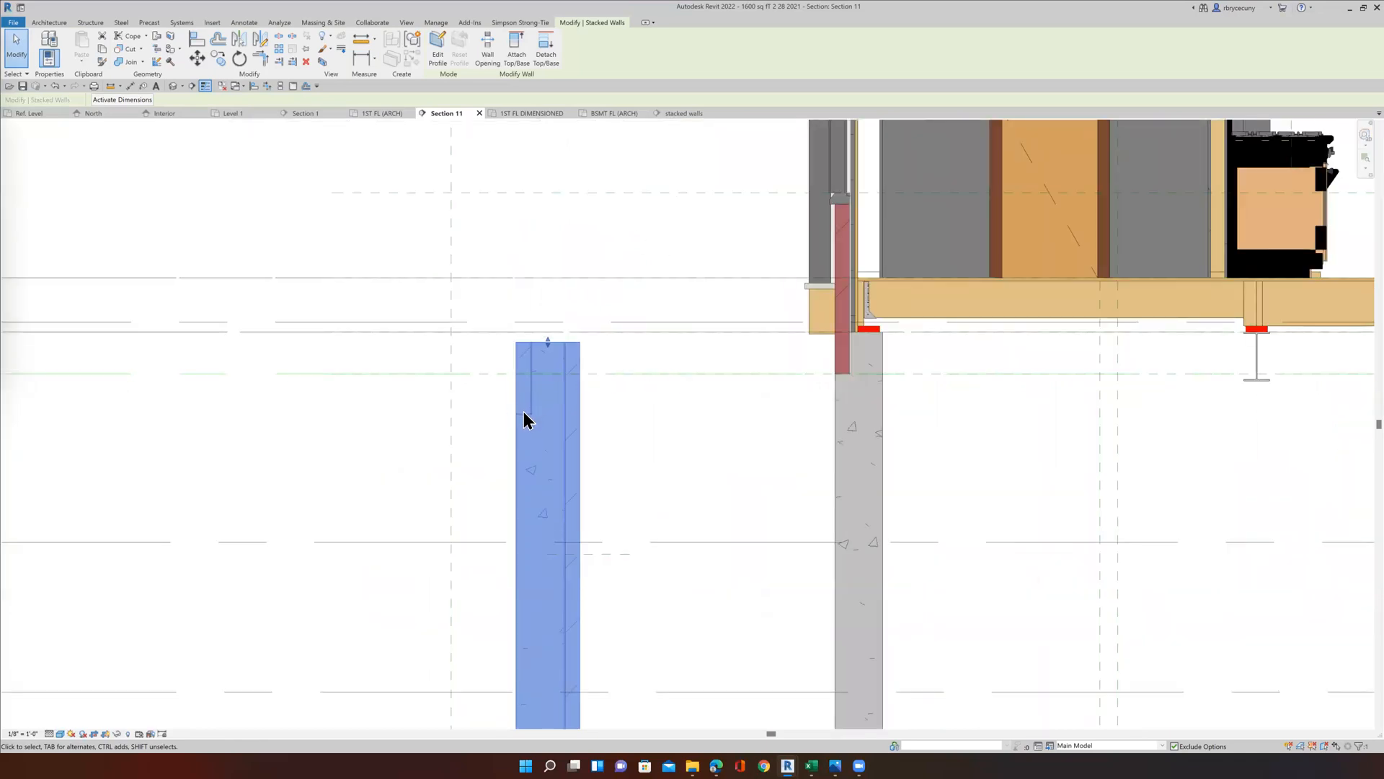
scroll(523, 418, down, 2)
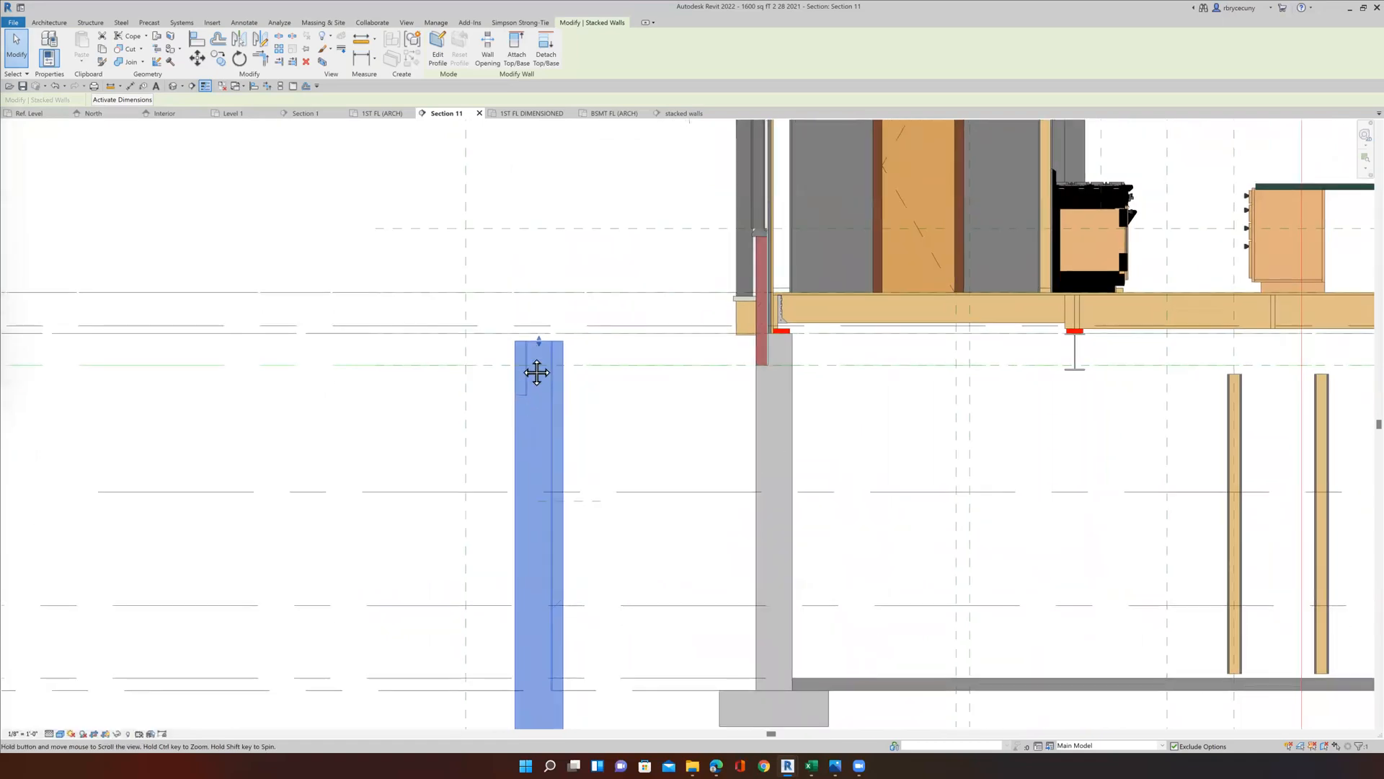
middle_drag(519, 411, 513, 352)
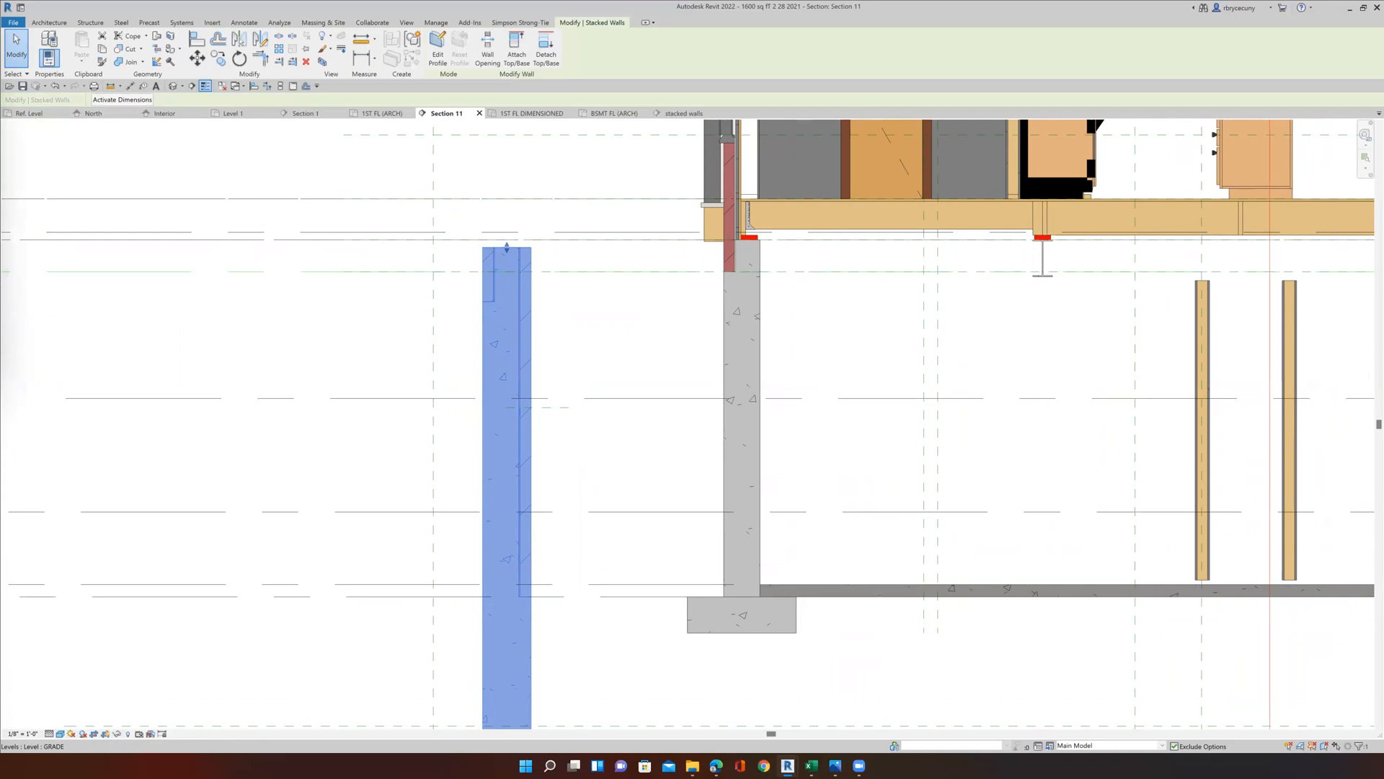
drag(2, 258, 1049, 279)
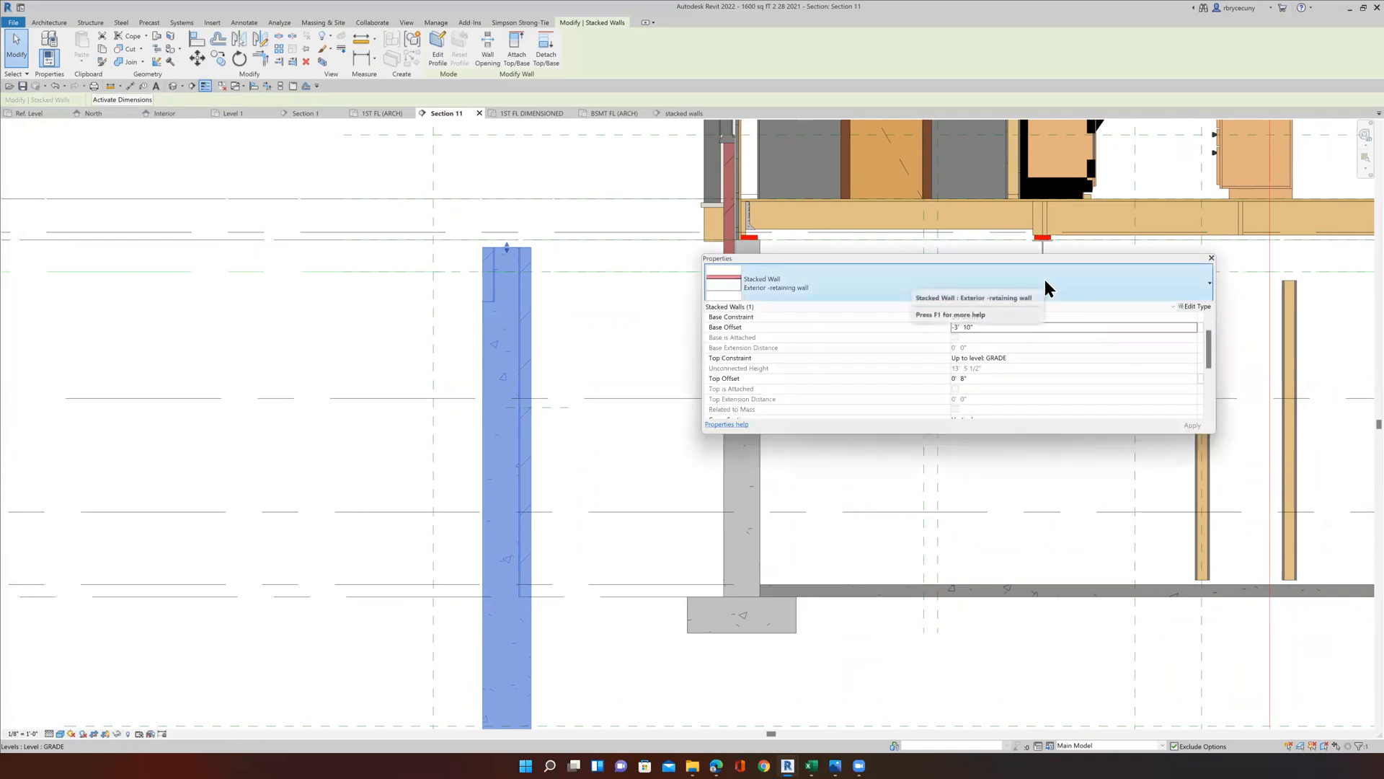
click(1192, 305)
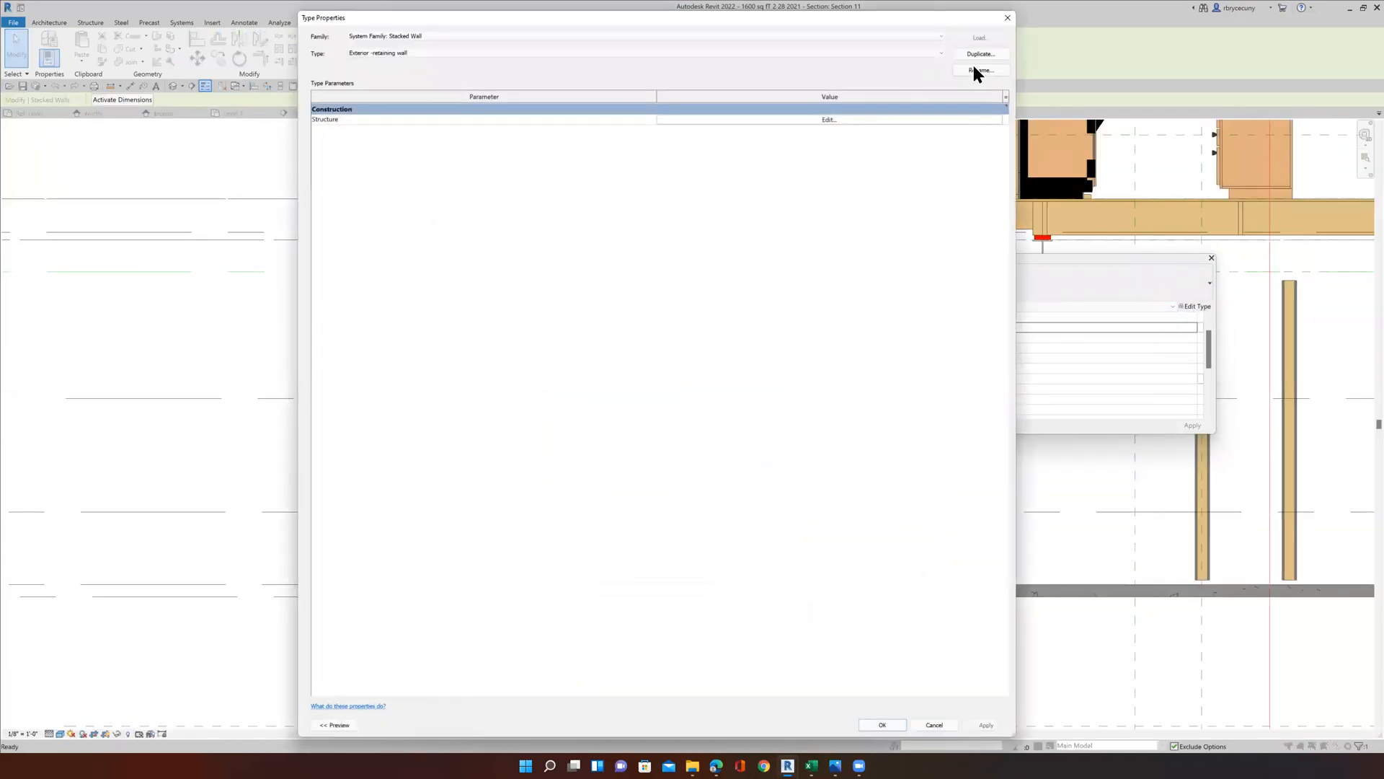
click(980, 54)
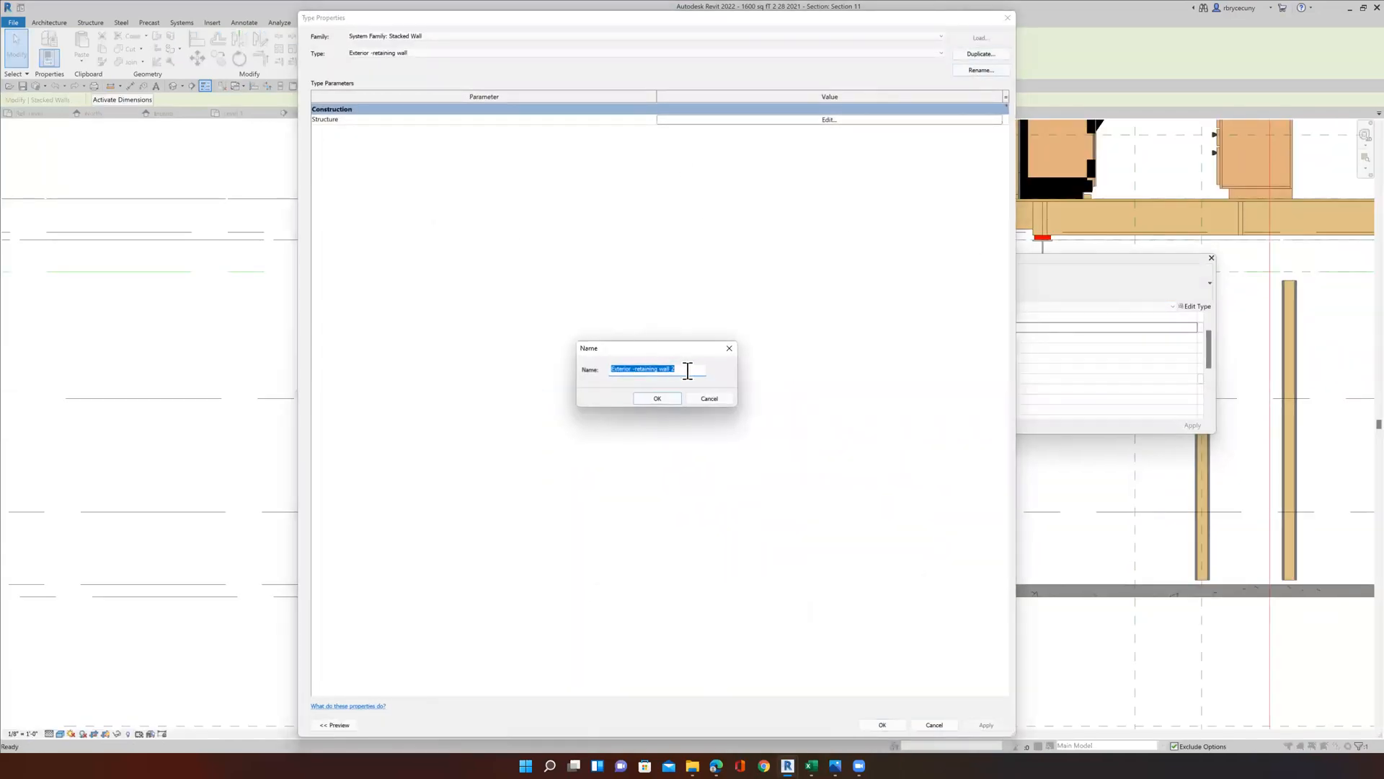
click(666, 399)
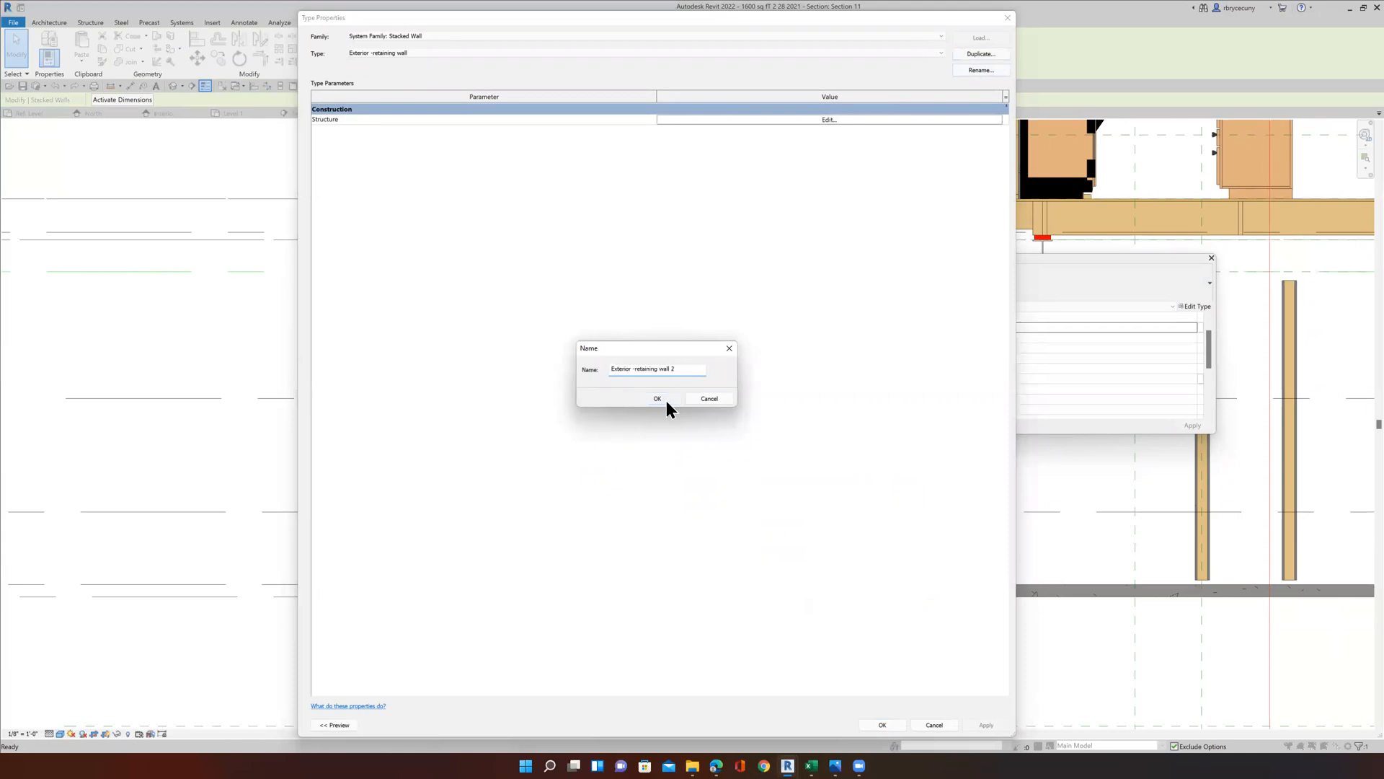
Set the height of the top BRICK LEDGE 3 segment to 8" in the new stacked wall type's structure and accept the type changes.
click(798, 120)
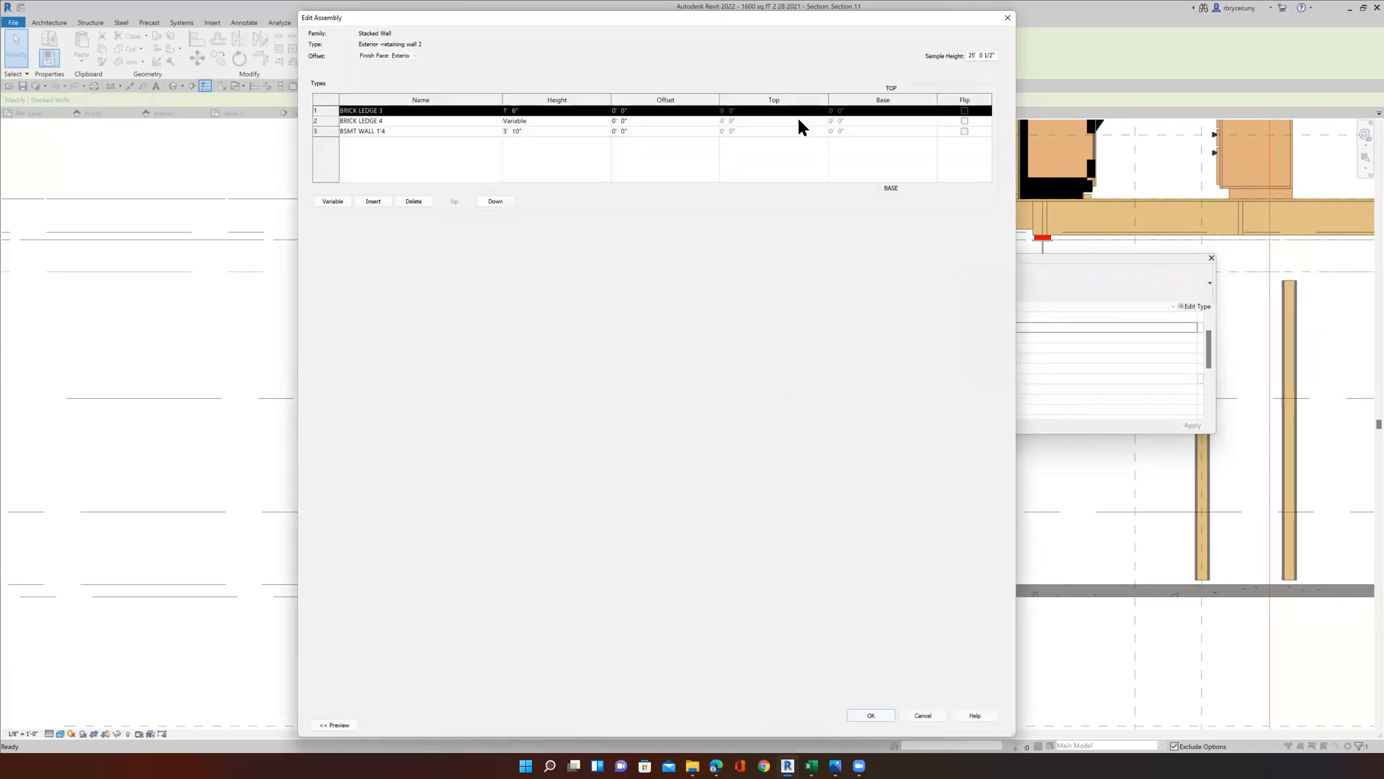
click(336, 725)
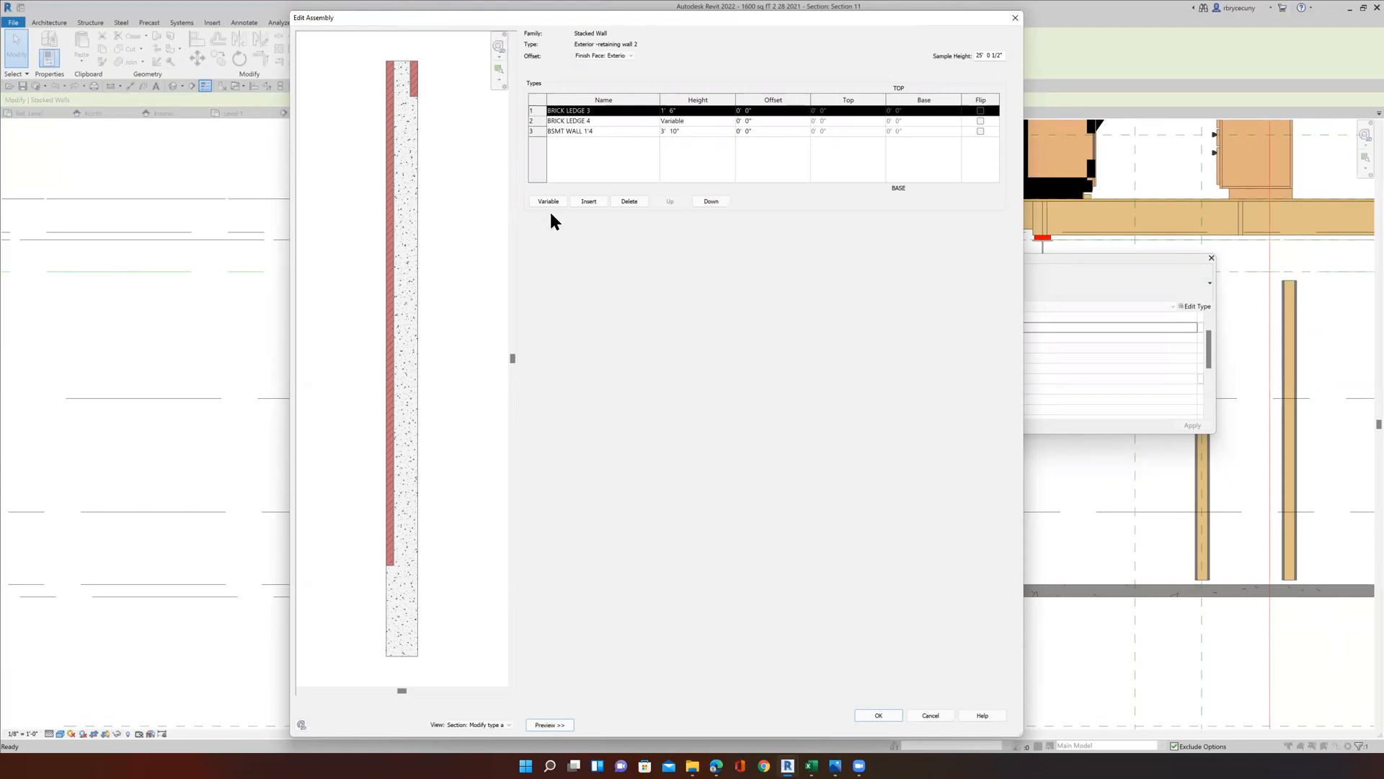
click(534, 111)
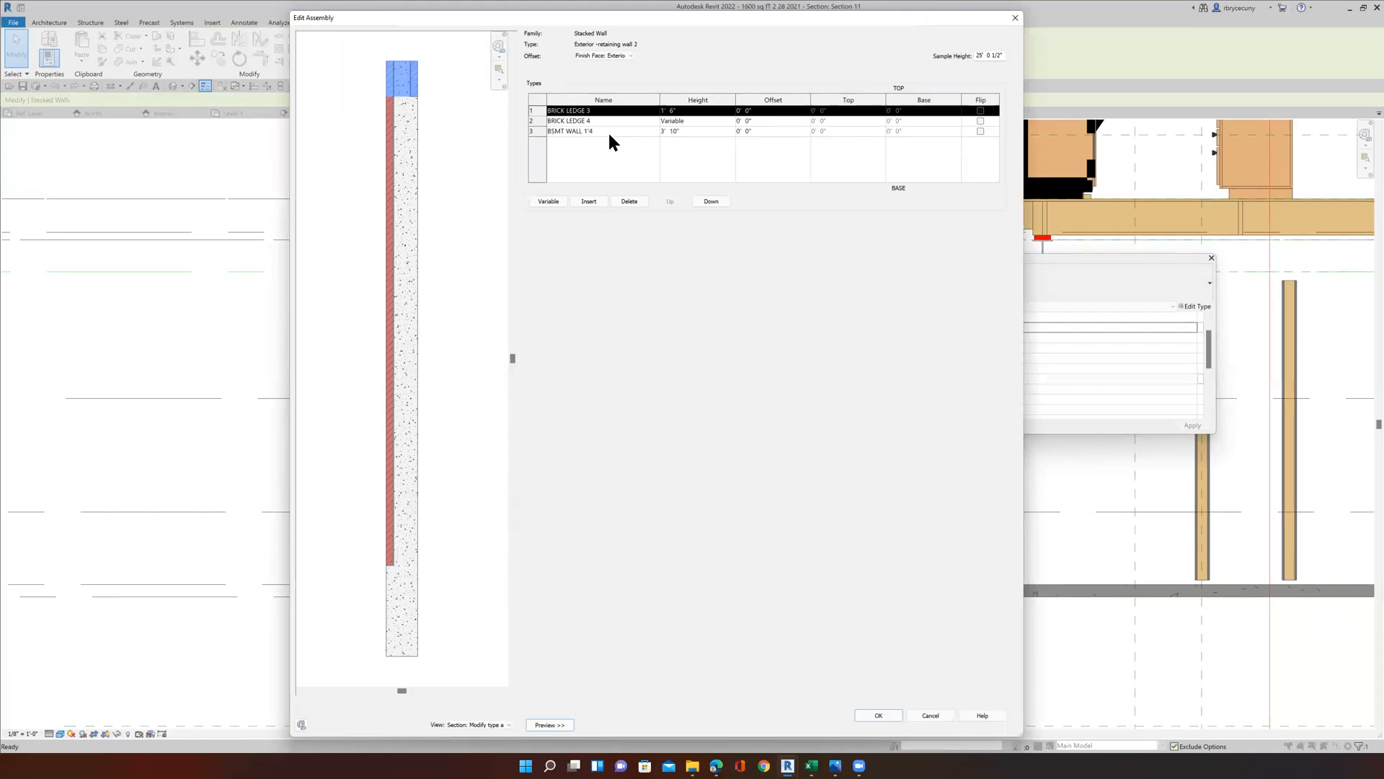
click(686, 109)
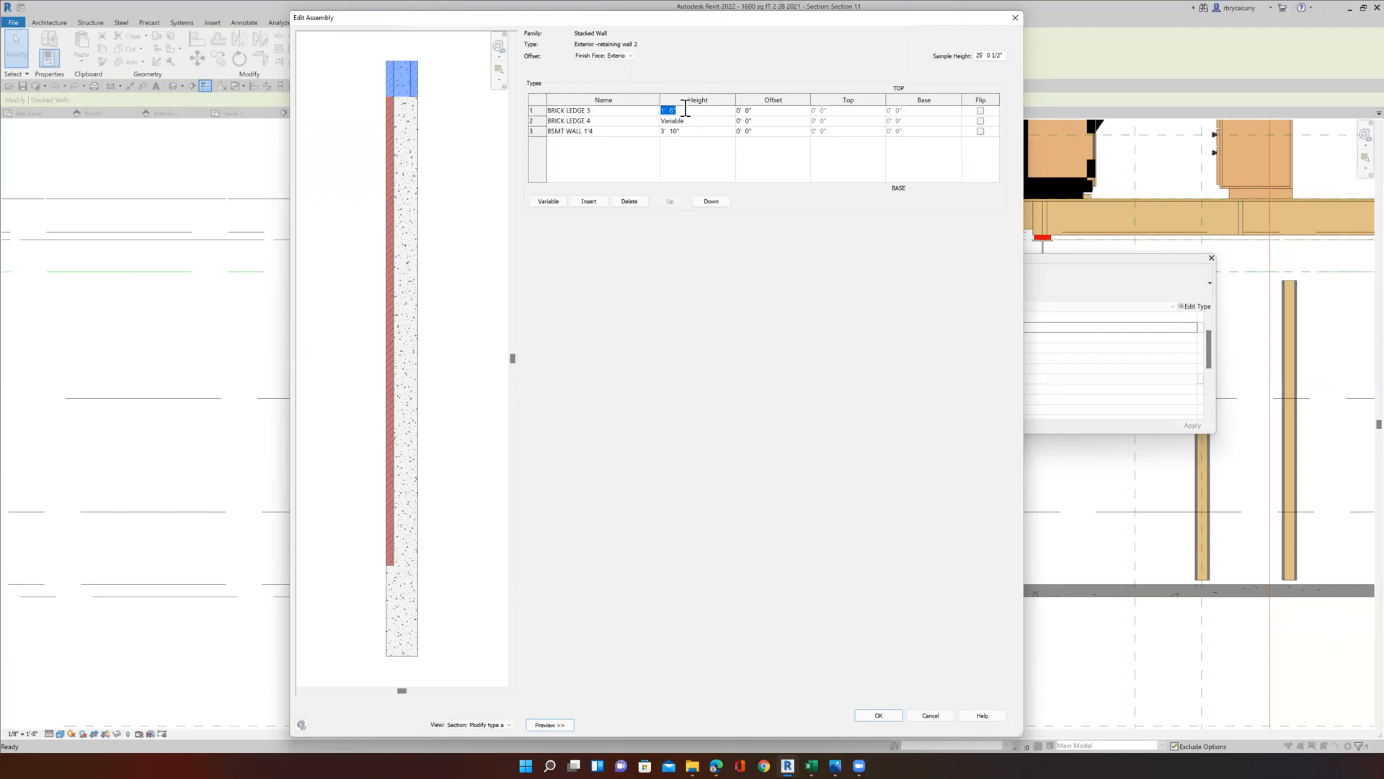
text(8)
click(877, 715)
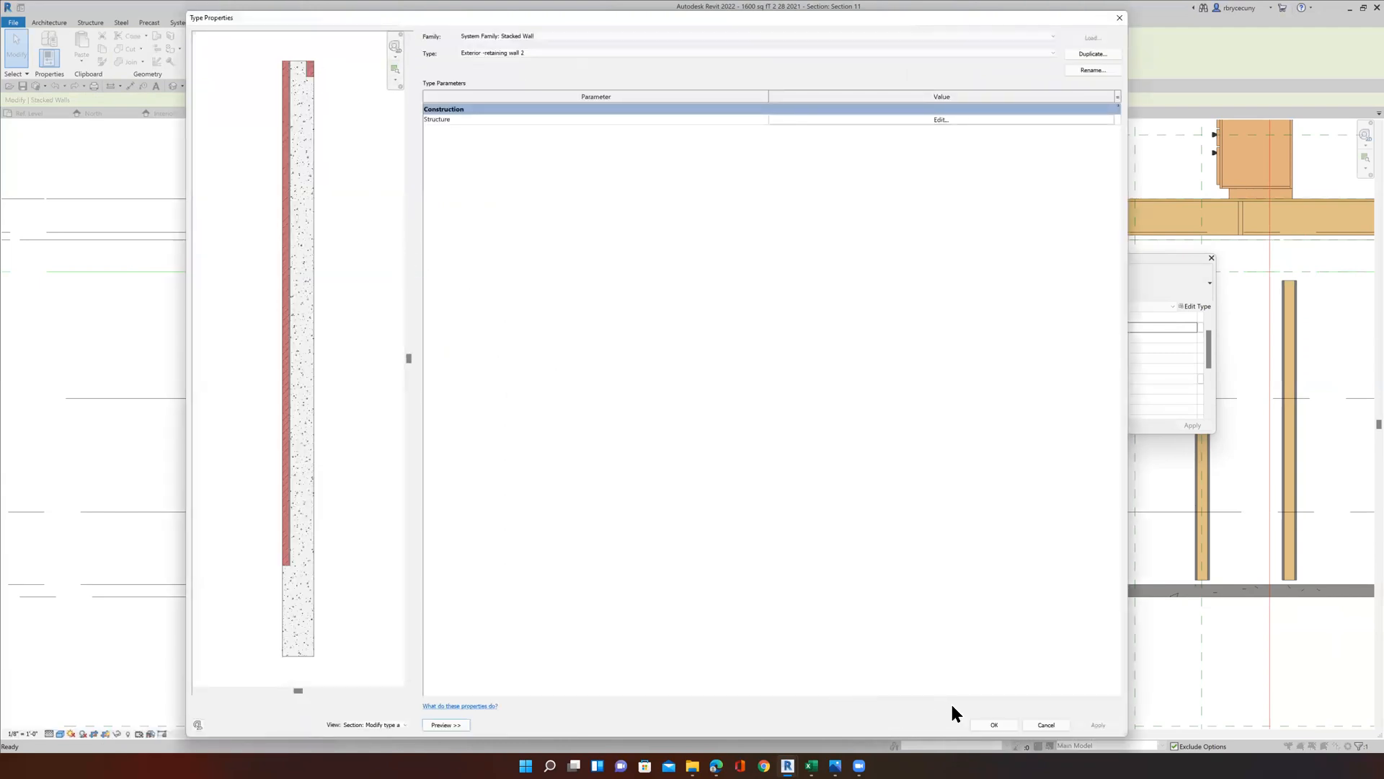
click(987, 726)
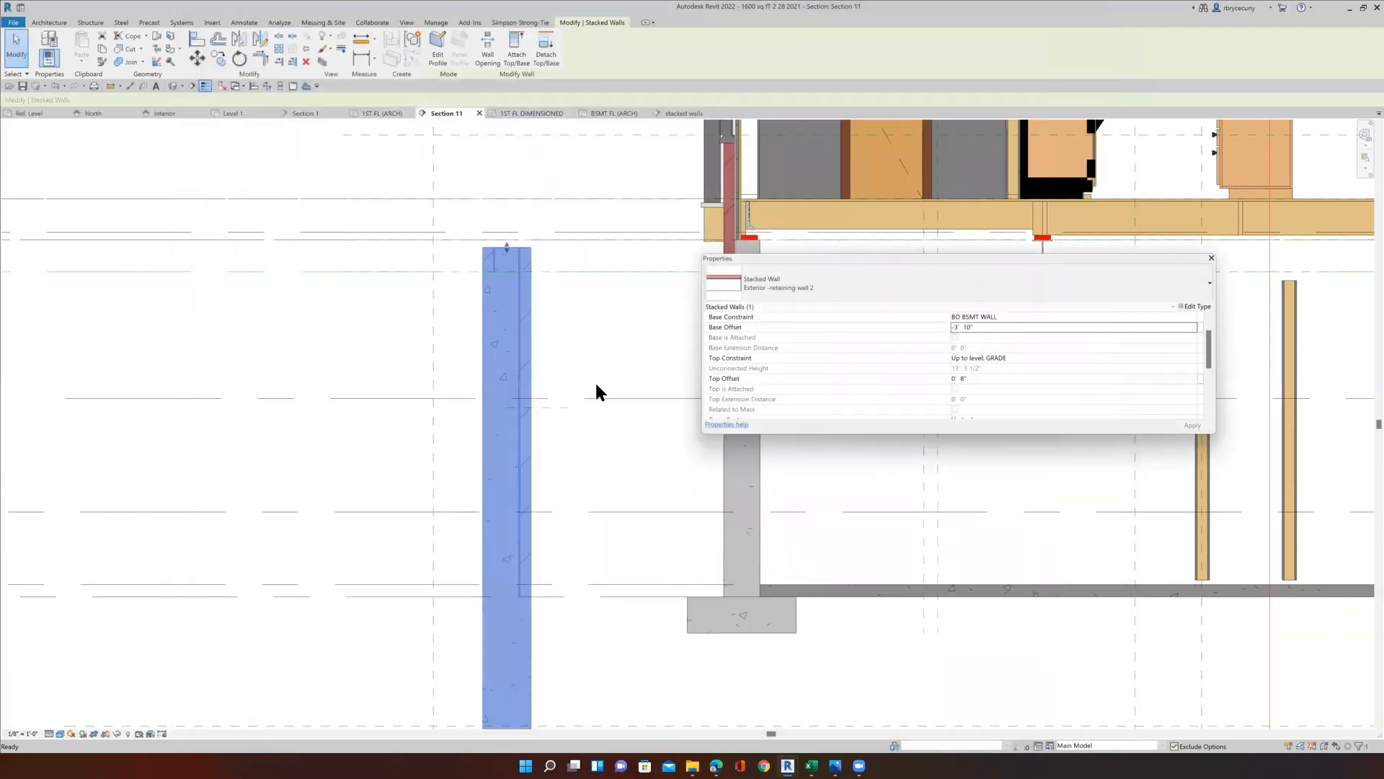
click(562, 350)
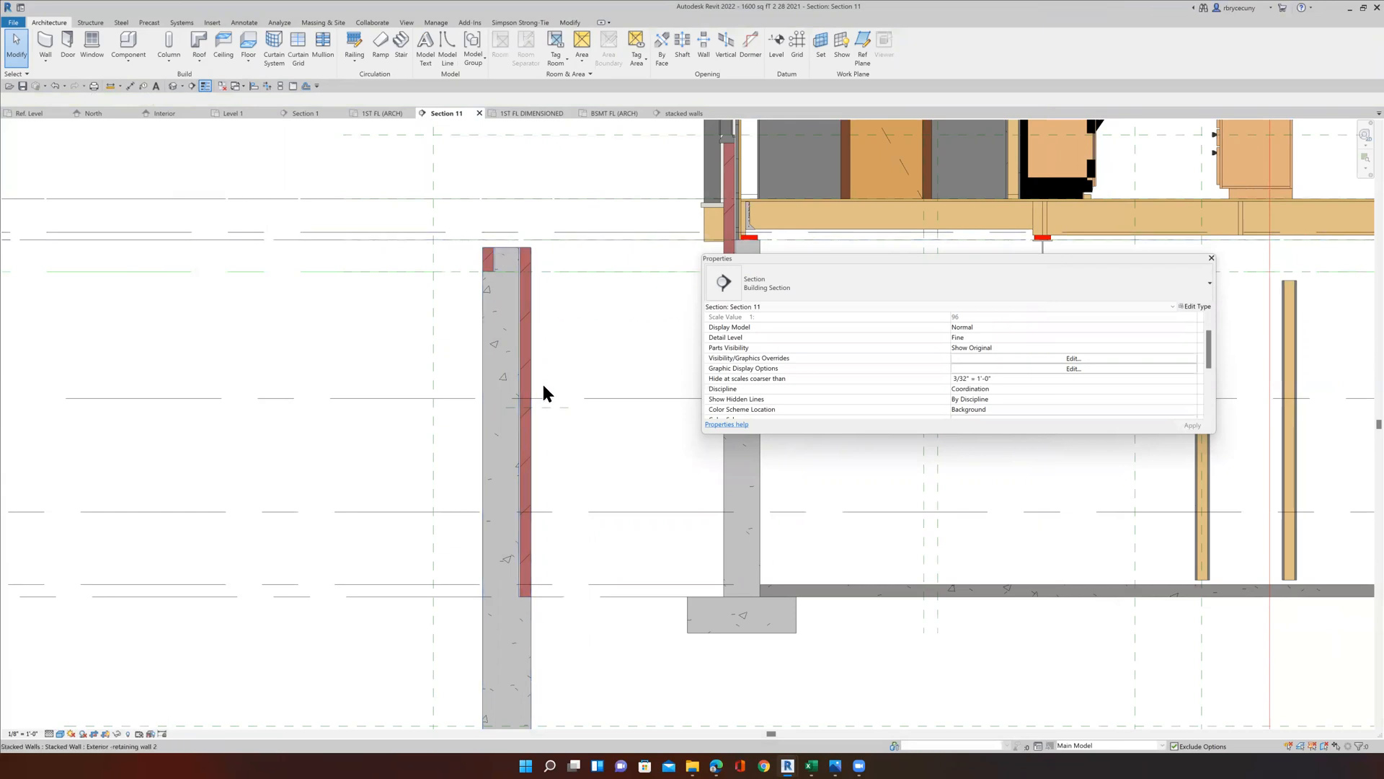
scroll(543, 494, down, 3)
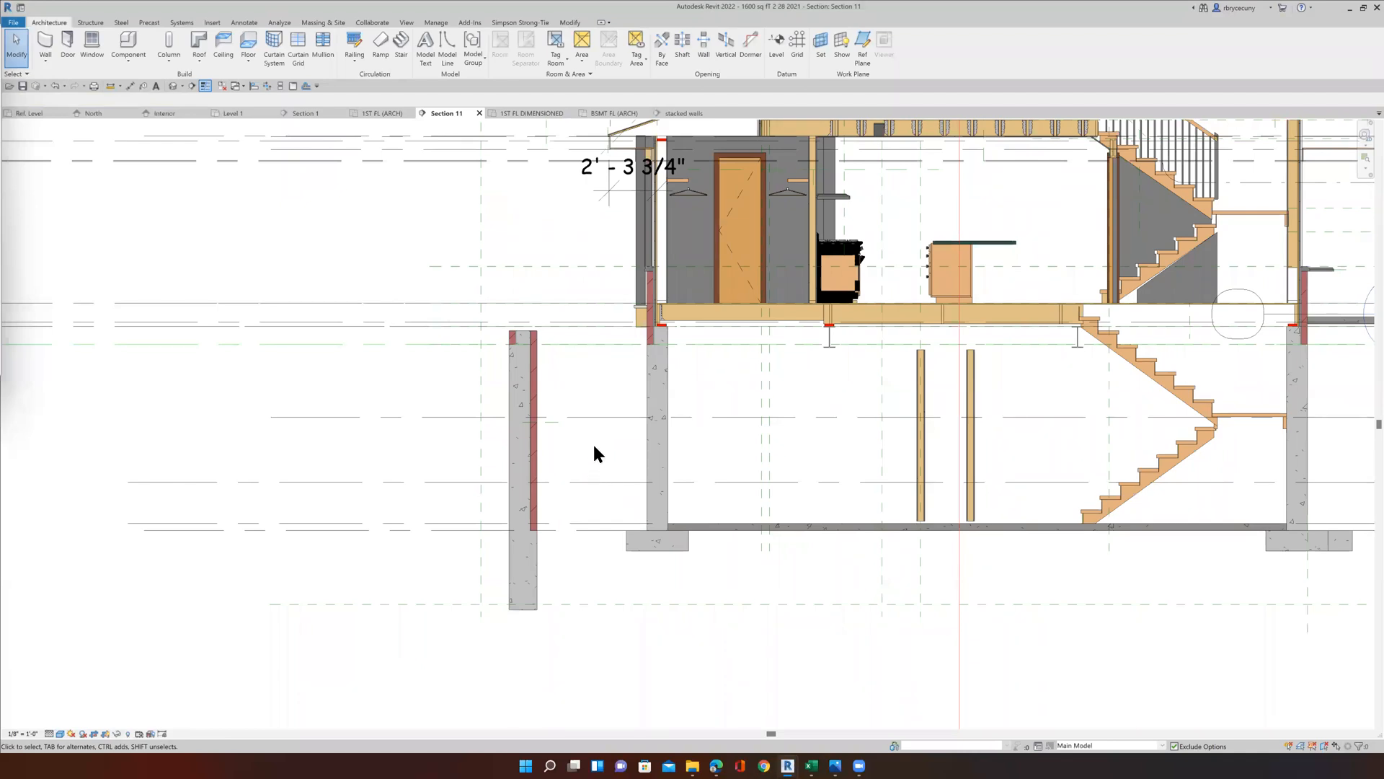
In the BSMT FL (ARCH) plan, dimension the distance from the basement wall's outer face to the brick/concrete line of the retaining wall.
click(621, 113)
scroll(706, 434, down, 2)
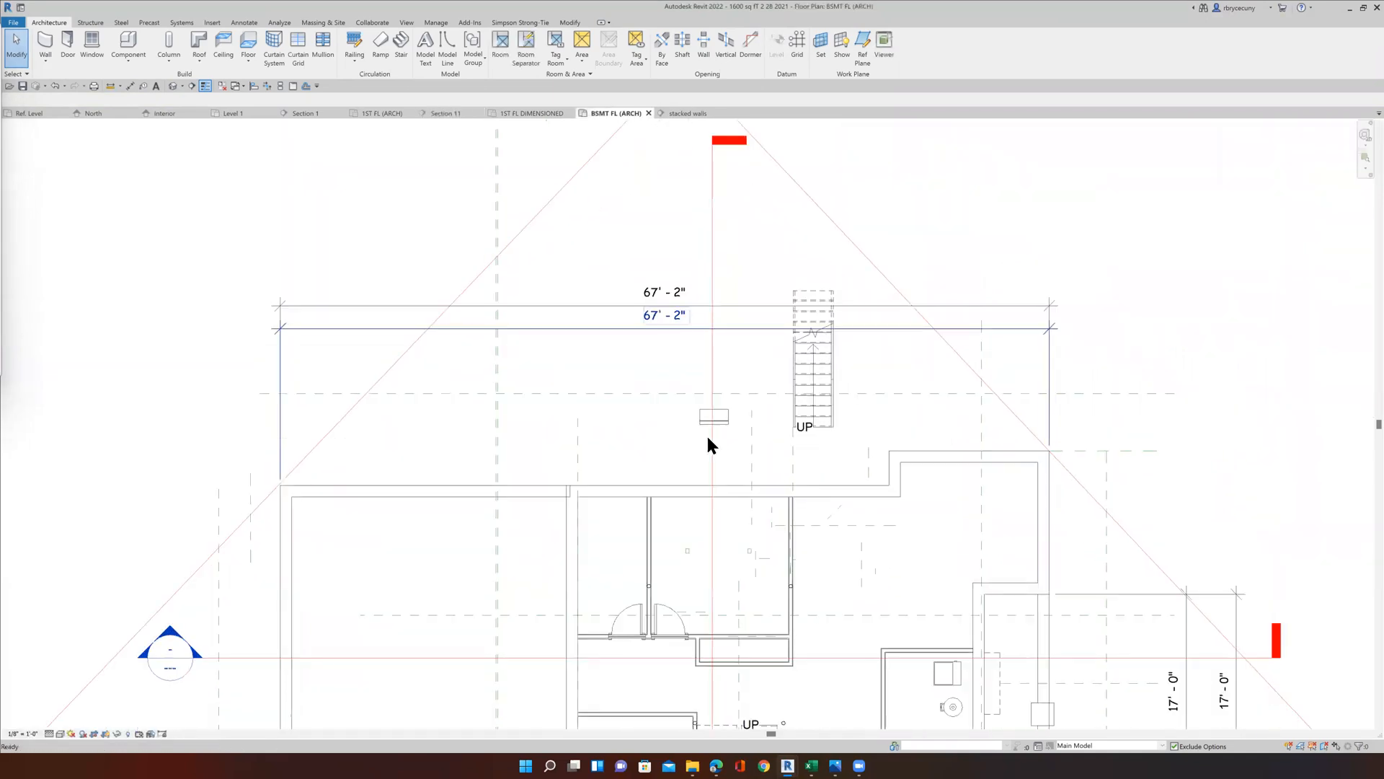
scroll(722, 393, up, 5)
scroll(722, 392, up, 1)
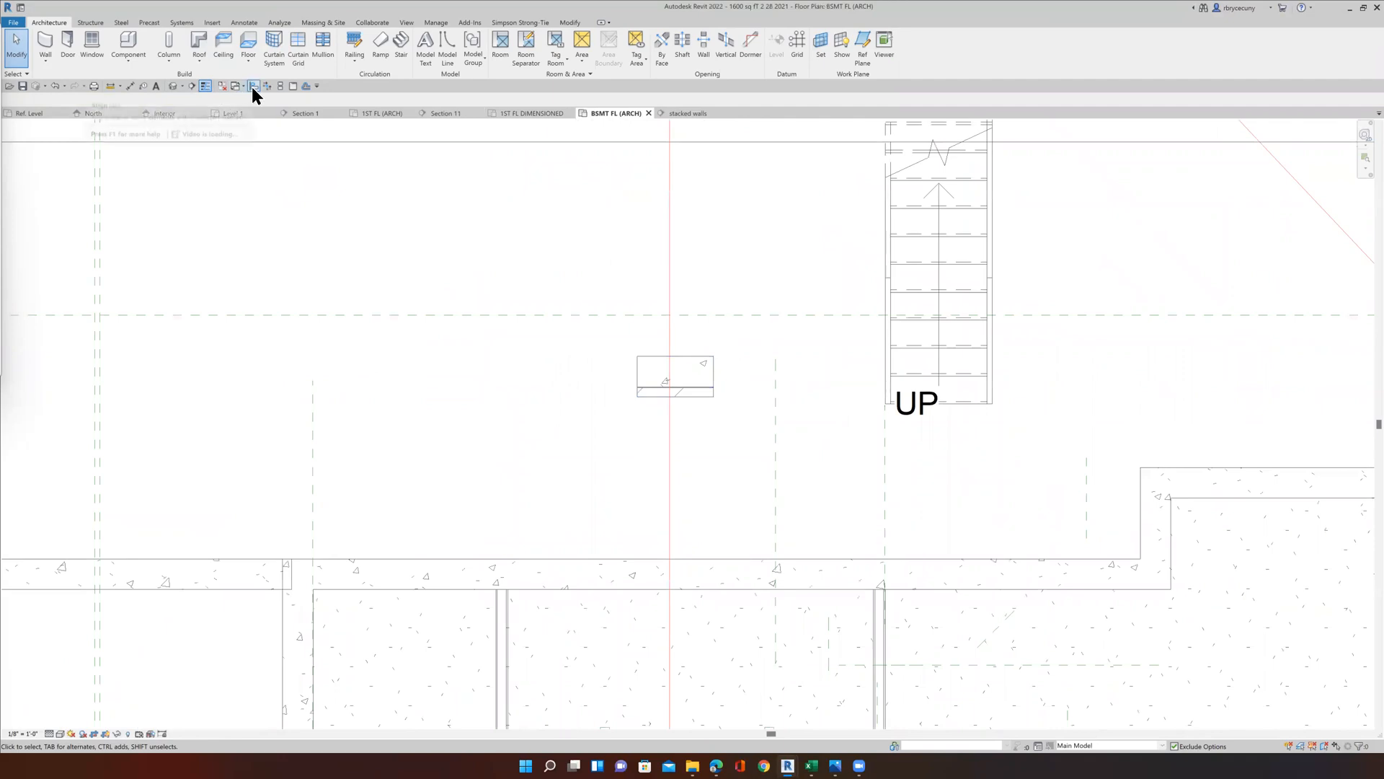
click(132, 88)
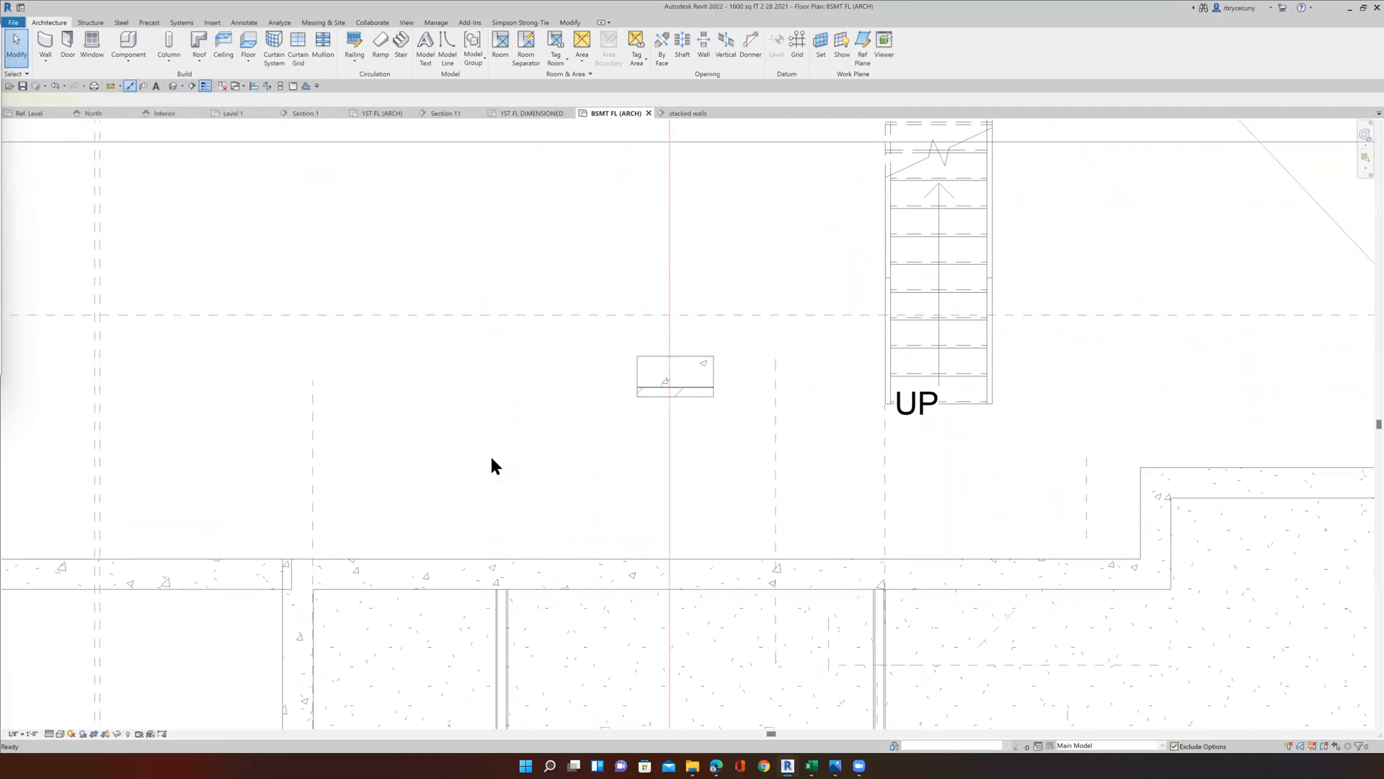
click(706, 556)
click(701, 395)
click(703, 271)
key(Escape)
key(Escape)
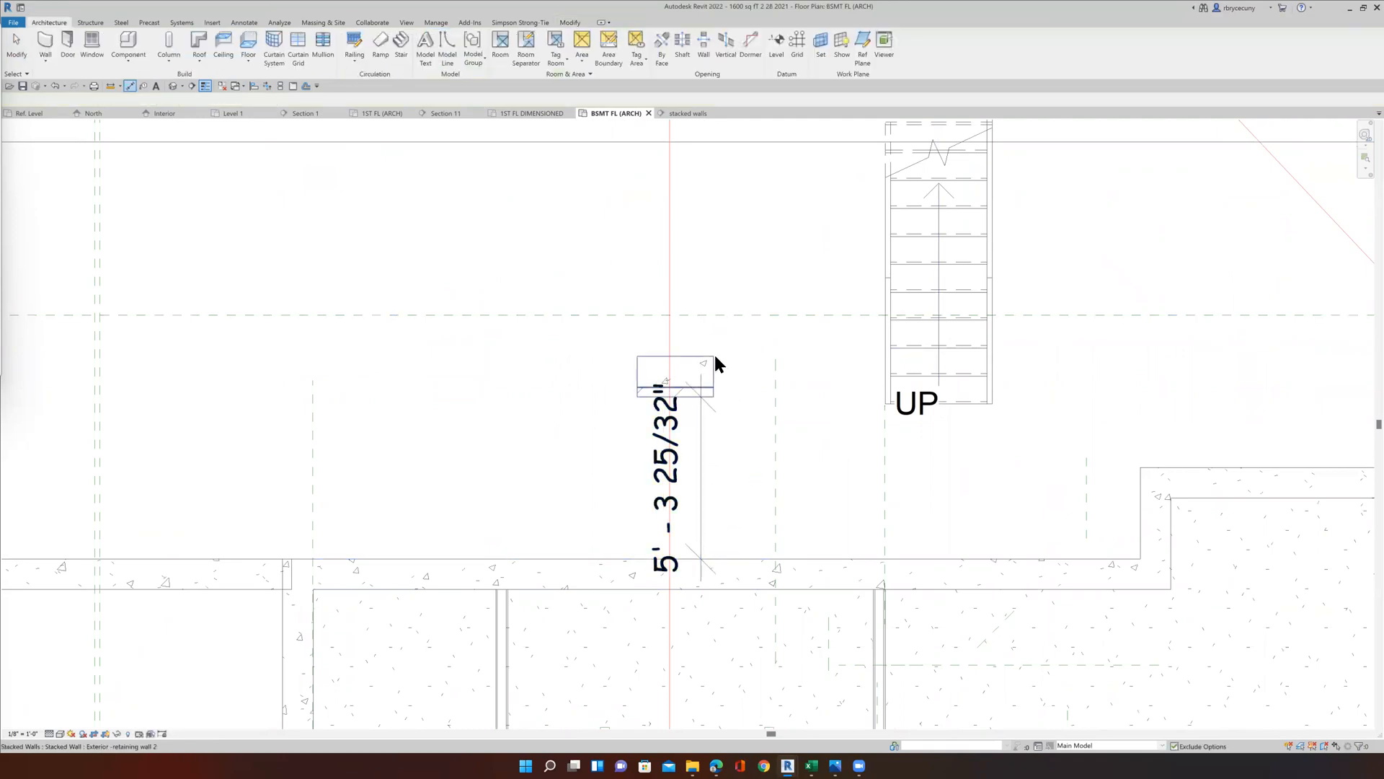
Set the dimension between the retaining wall's brick/concrete line and the basement wall to 5' by moving the retaining wall.
click(714, 359)
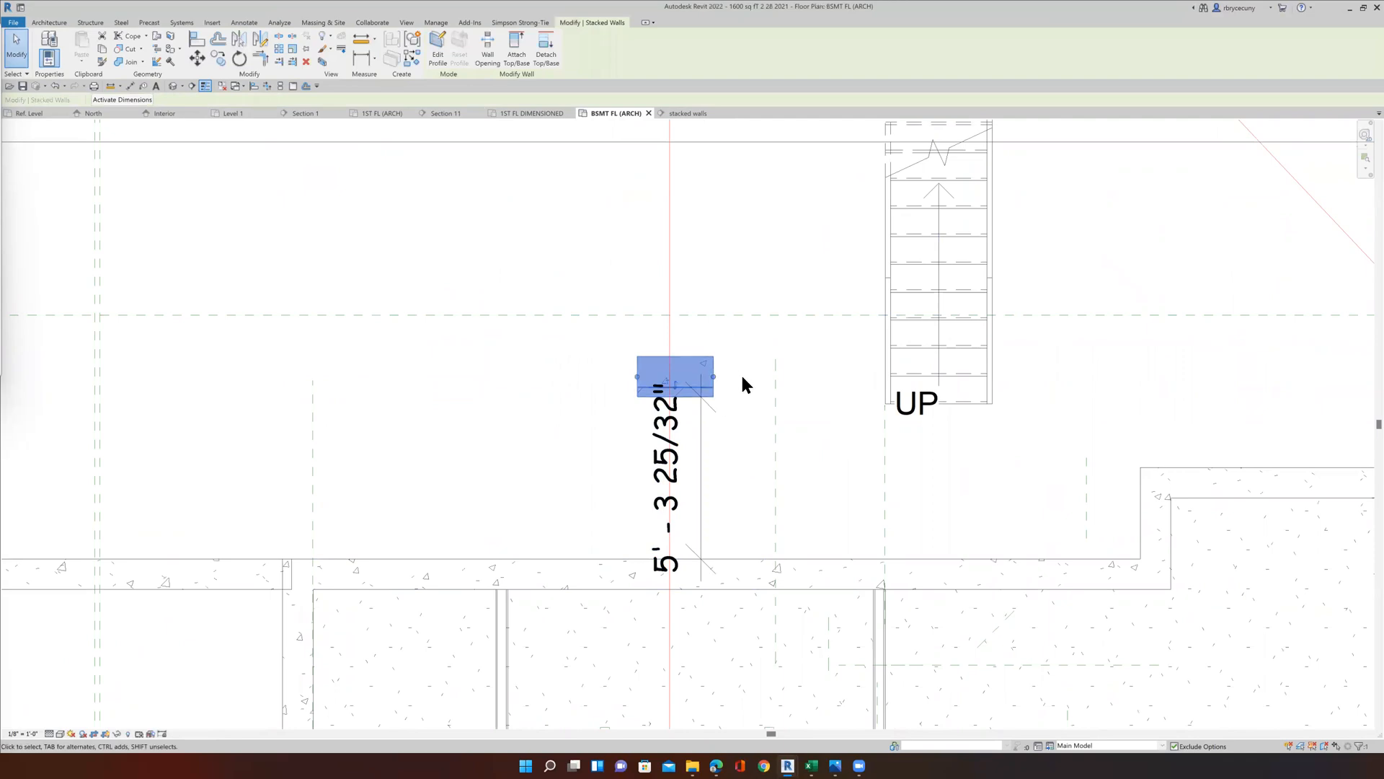
click(114, 101)
click(685, 477)
text(5)
key(Return)
key(Escape)
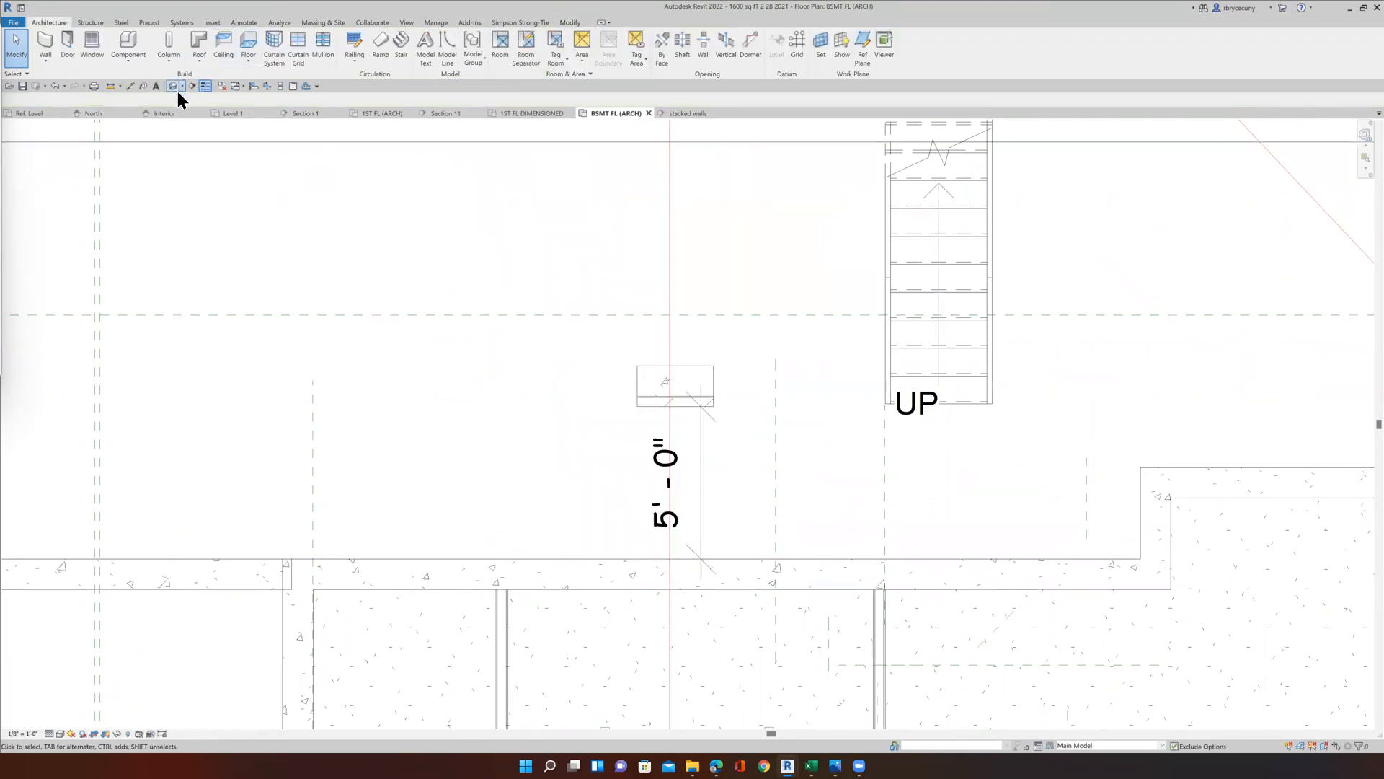
Extend the retaining wall's stair-side end until it meets the near side of the exterior stair.
click(253, 86)
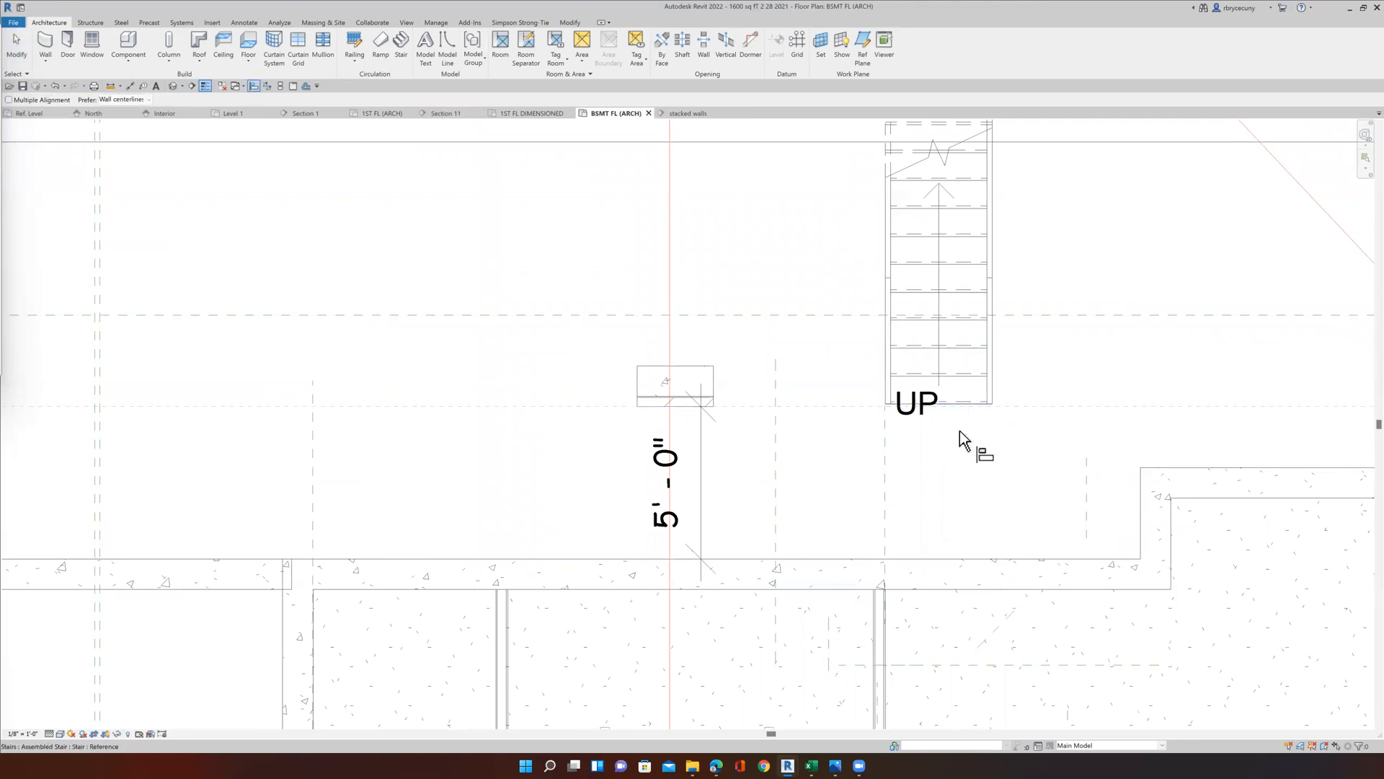
middle_drag(959, 430, 973, 445)
click(16, 45)
click(708, 373)
drag(710, 382, 880, 387)
scroll(882, 387, up, 4)
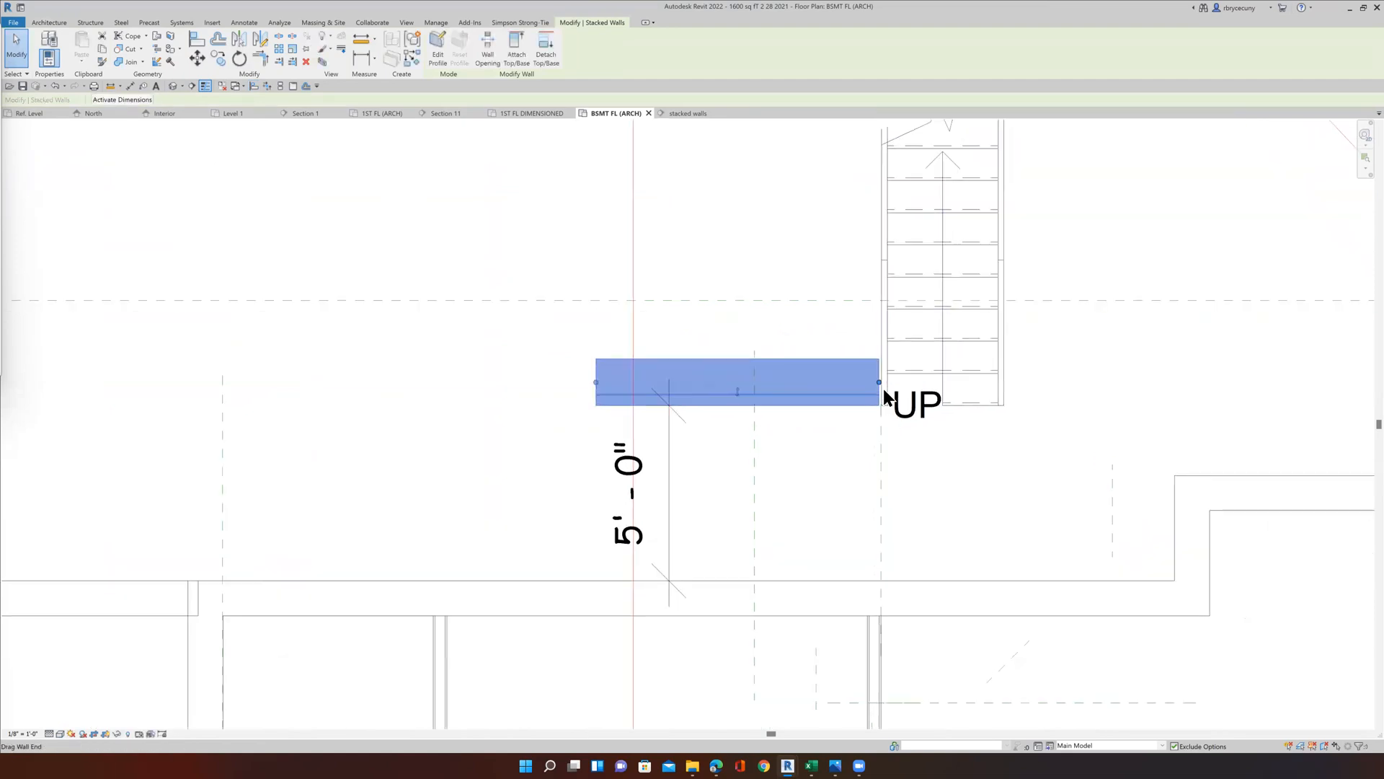
scroll(881, 389, down, 5)
middle_drag(804, 374, 757, 344)
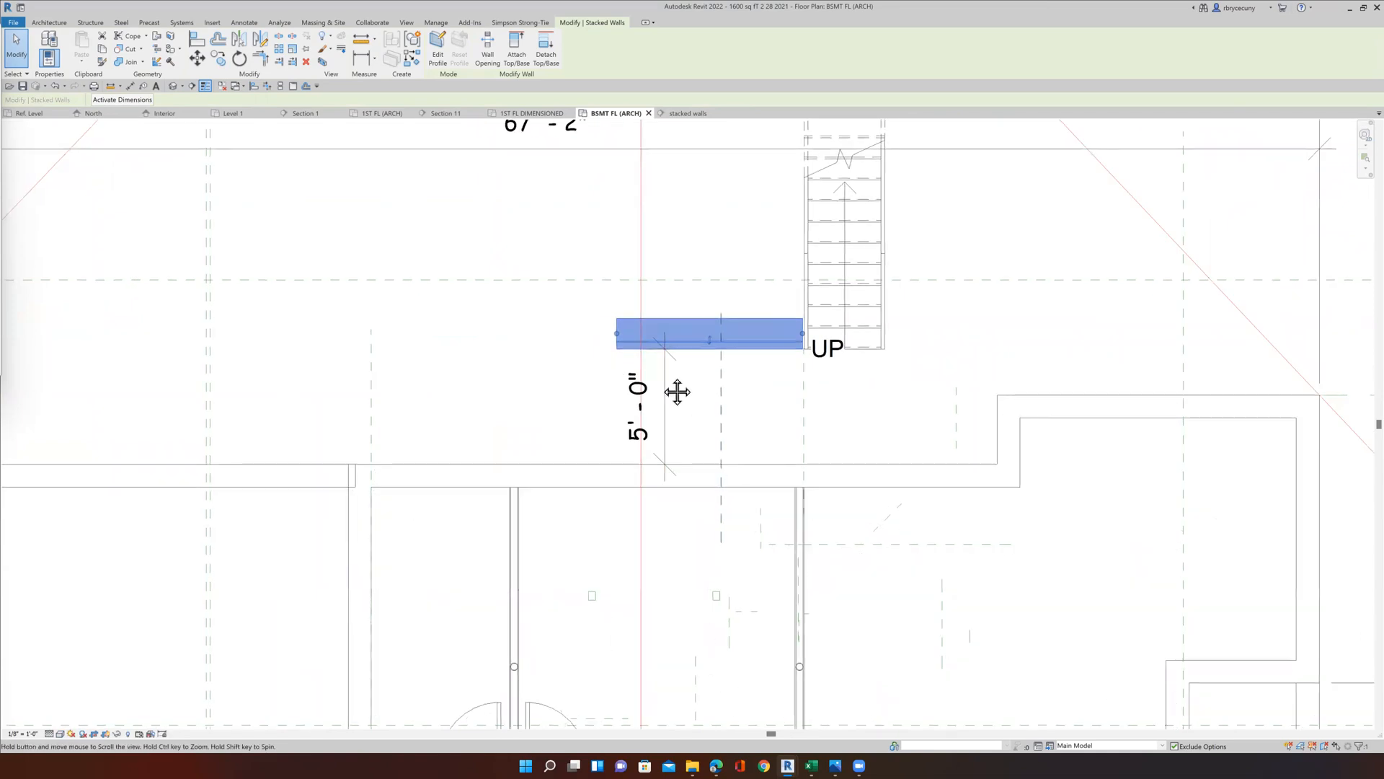
Mirror a copy of the retaining wall about the exterior stair's centerline and shorten its far end to near the basement wall's jog.
middle_drag(673, 389, 608, 396)
click(239, 36)
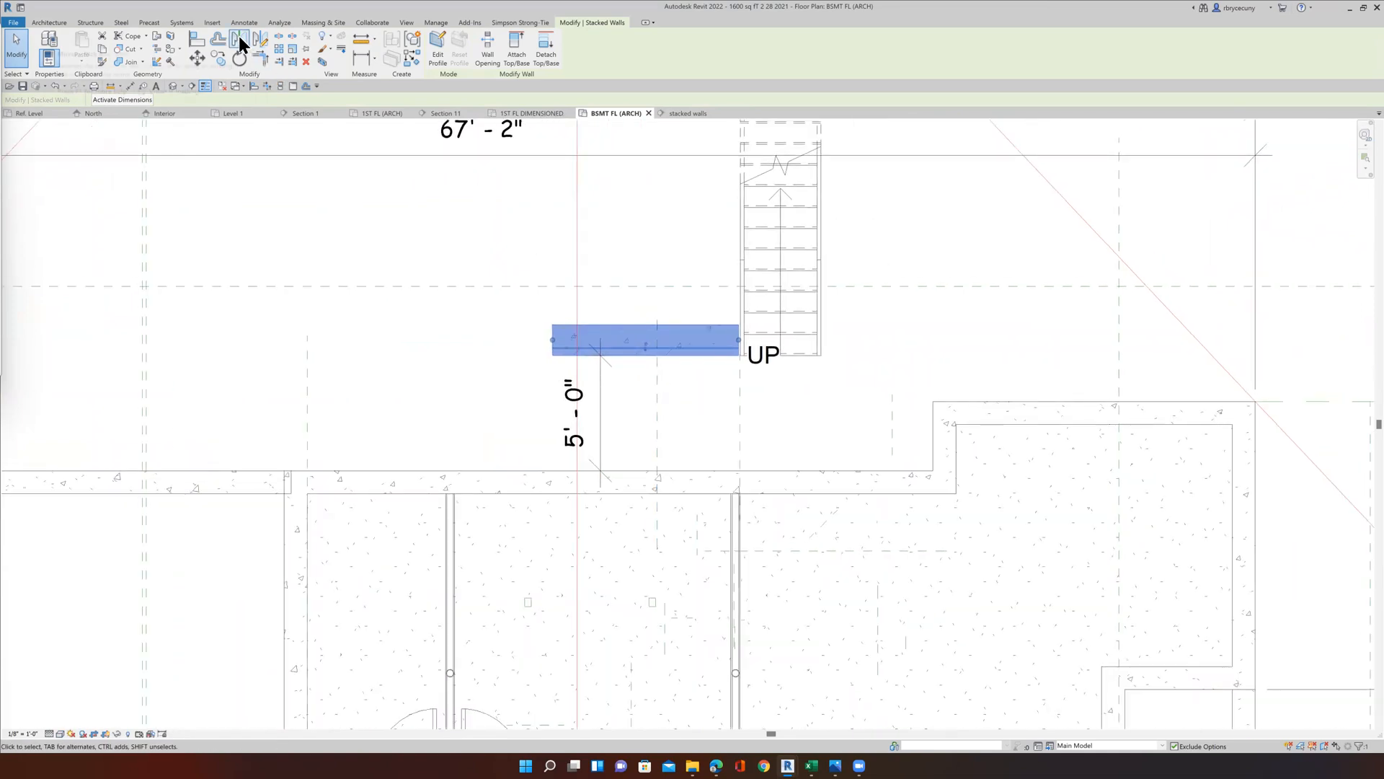
click(781, 328)
drag(1009, 339, 937, 344)
right_click(909, 344)
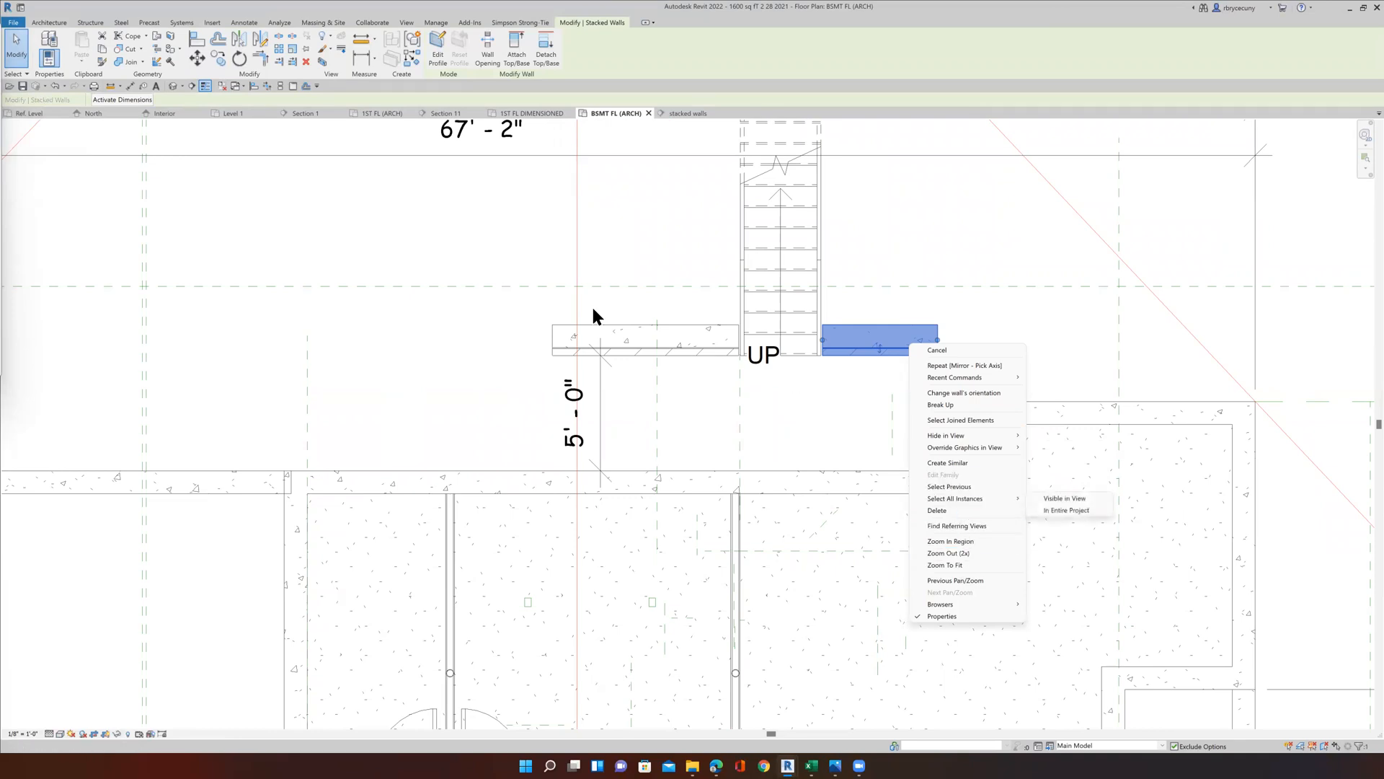
Copy the shortened mirrored wall straight up, farther from the basement wall.
click(215, 59)
click(215, 59)
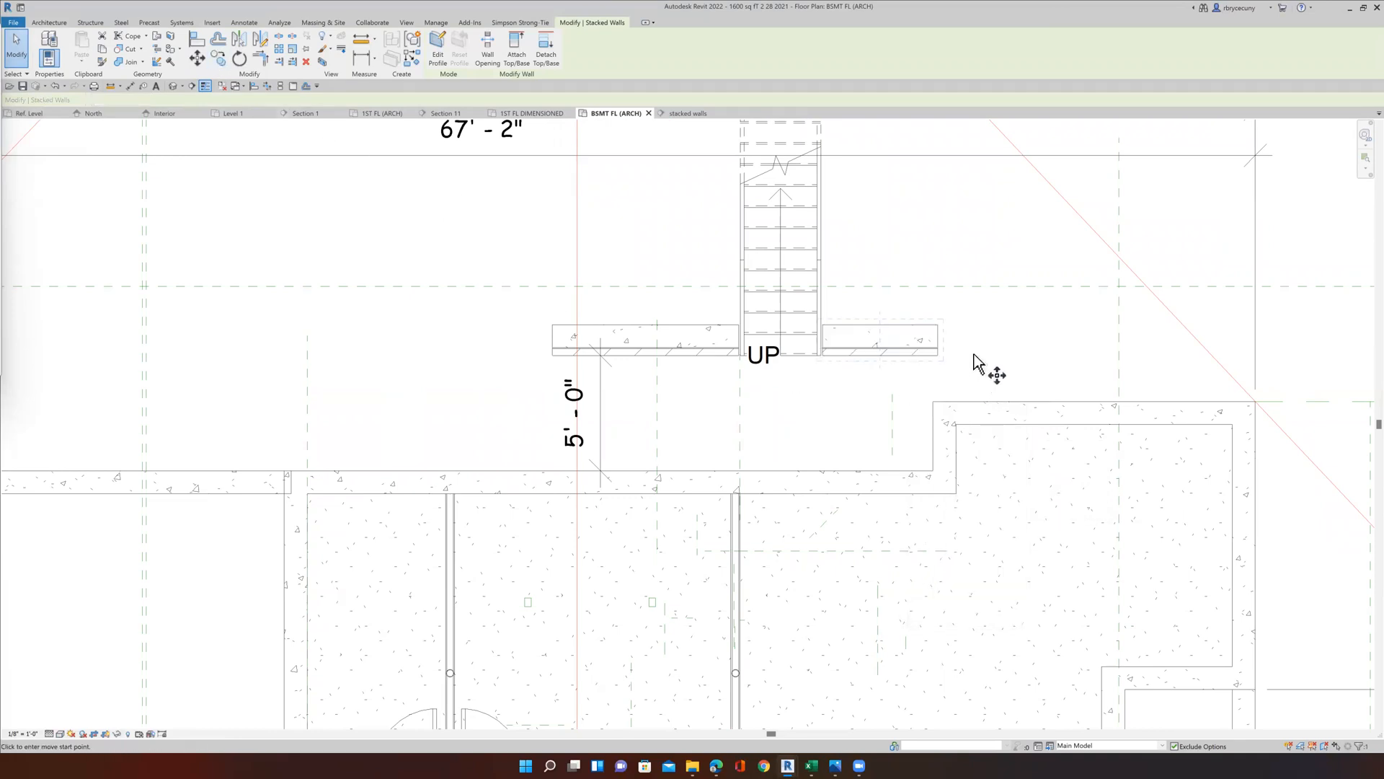
click(912, 339)
click(915, 247)
key(Escape)
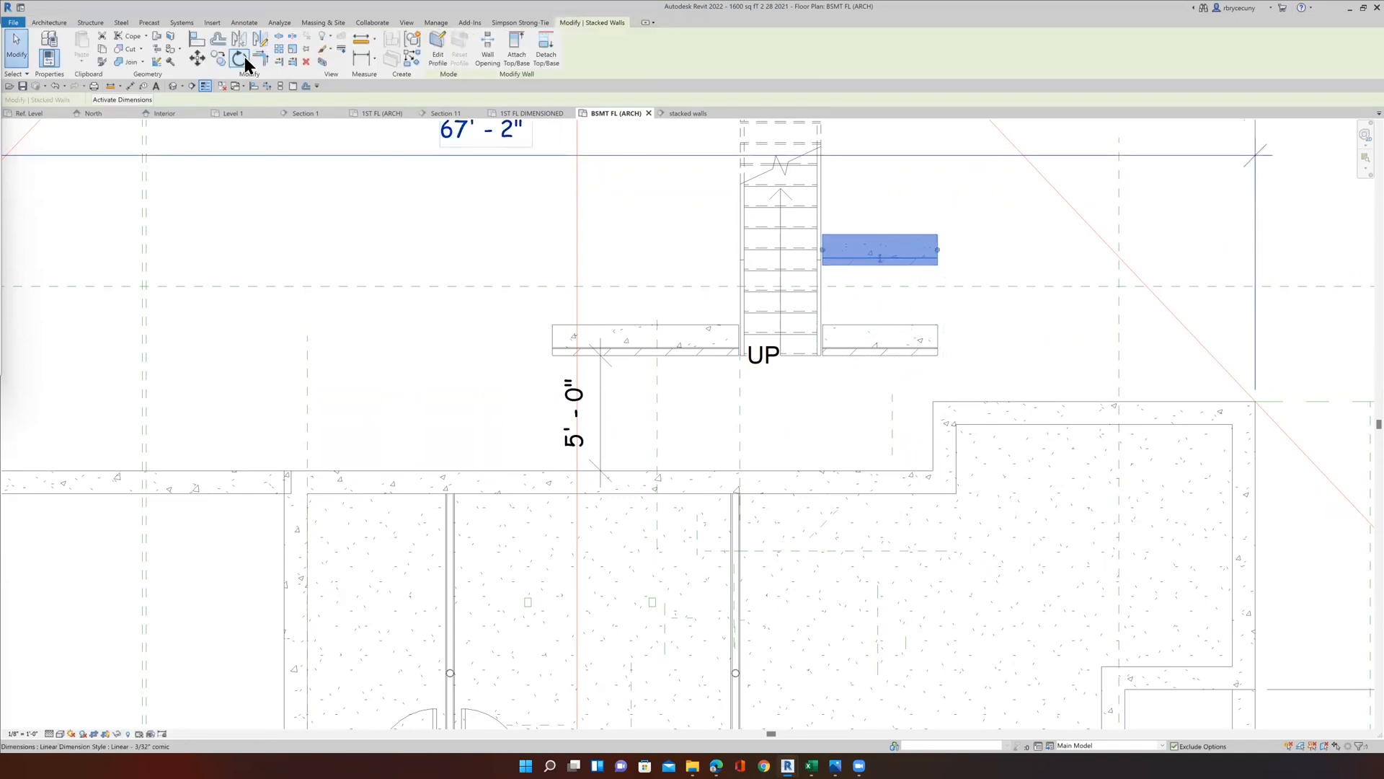
Rotate the new wall copy 90 degrees so its brick face is toward the stair, and save the project.
click(241, 59)
click(1025, 334)
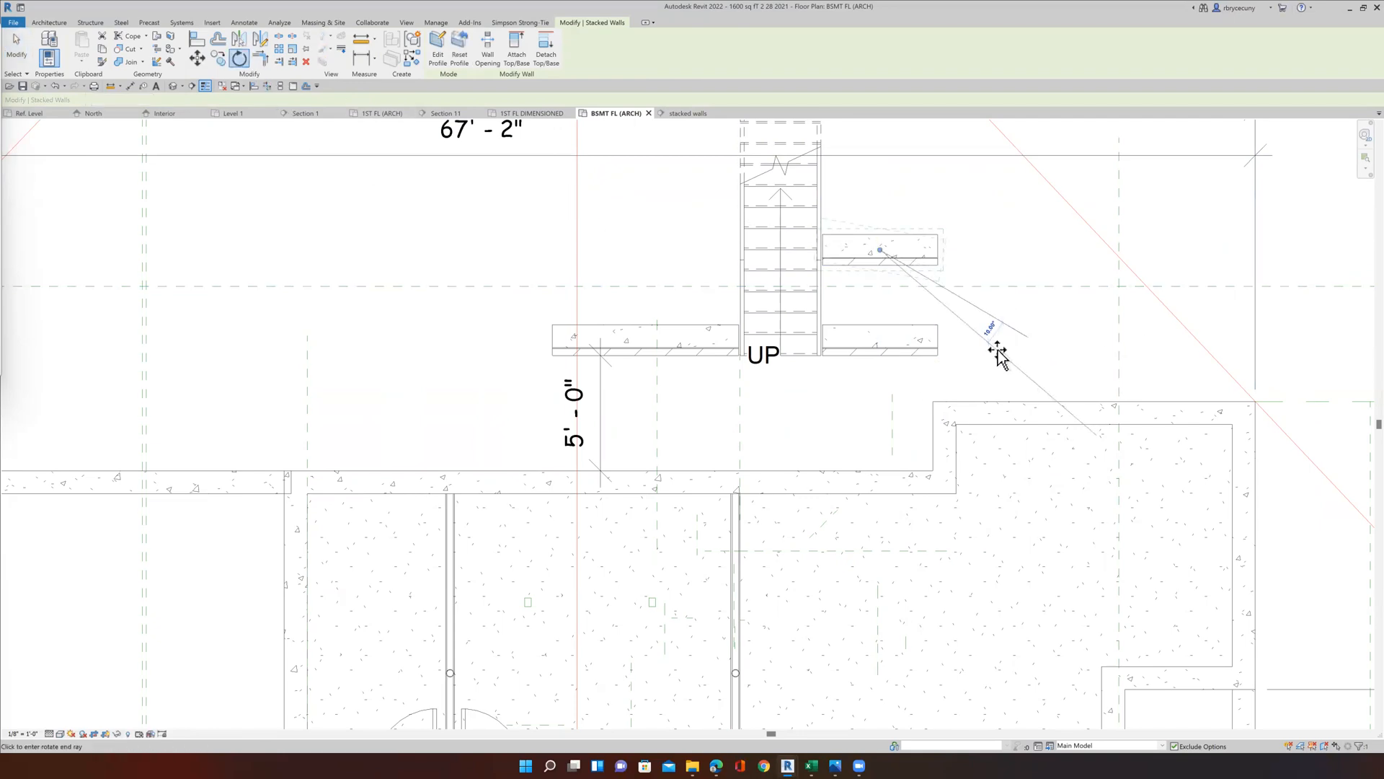
click(994, 351)
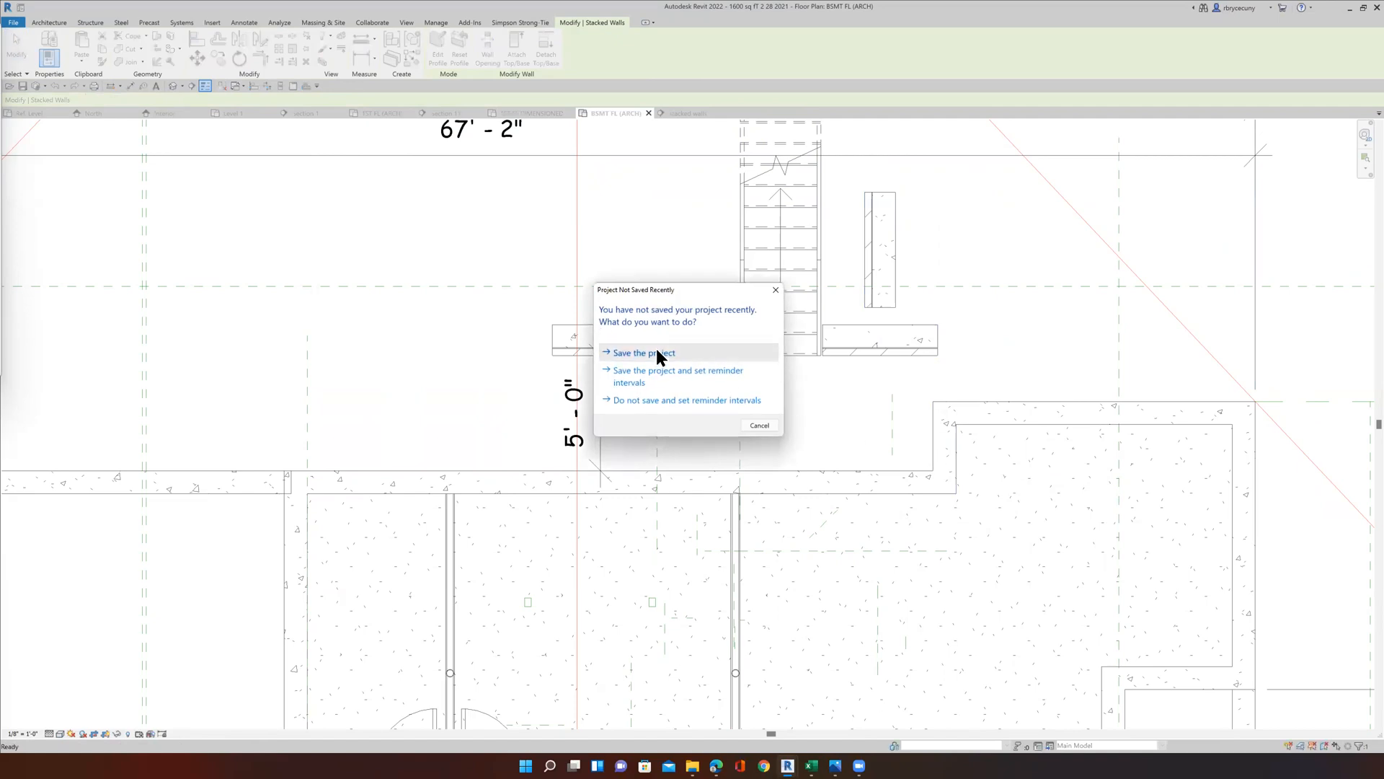
click(656, 352)
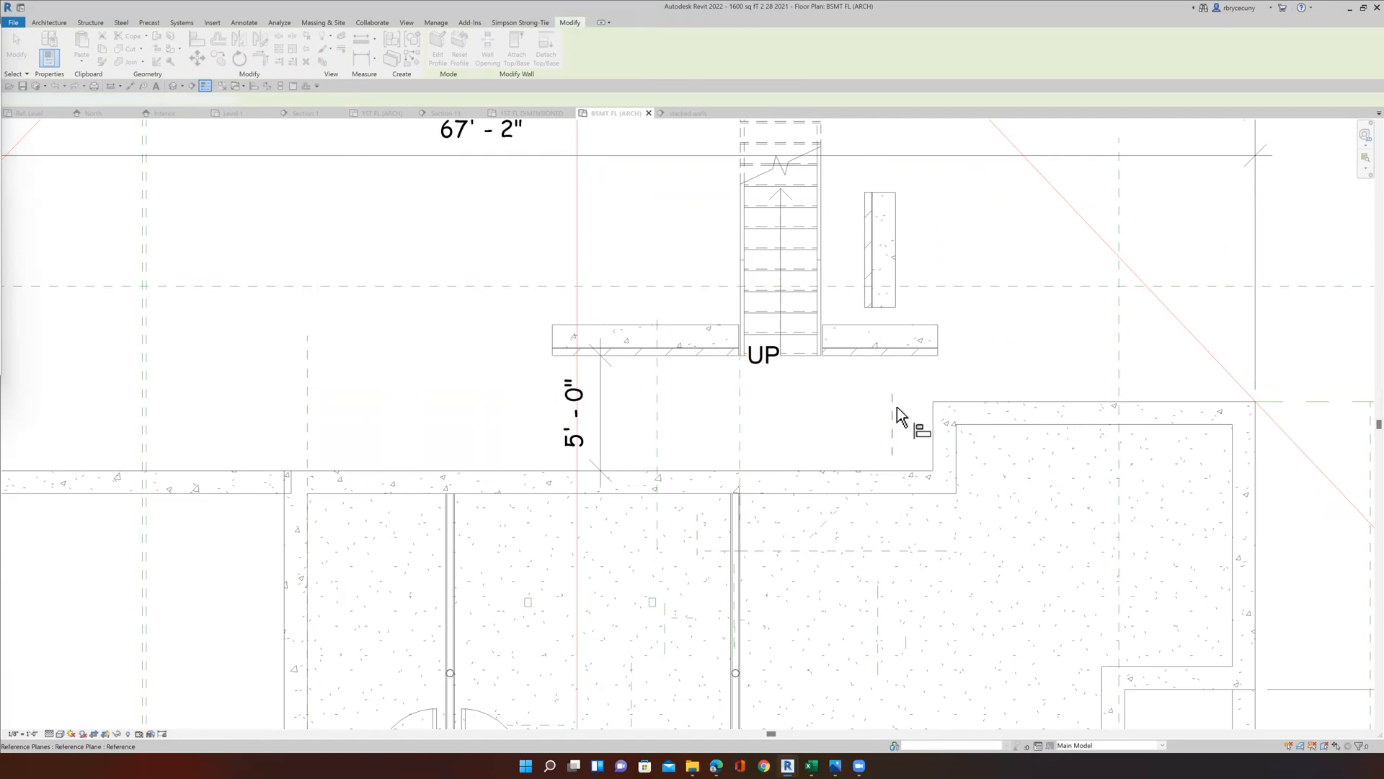
Align the rotated wall's brick face with the basement wall's jog face and extend its end to the basement wall.
key(a)
key(l)
click(934, 447)
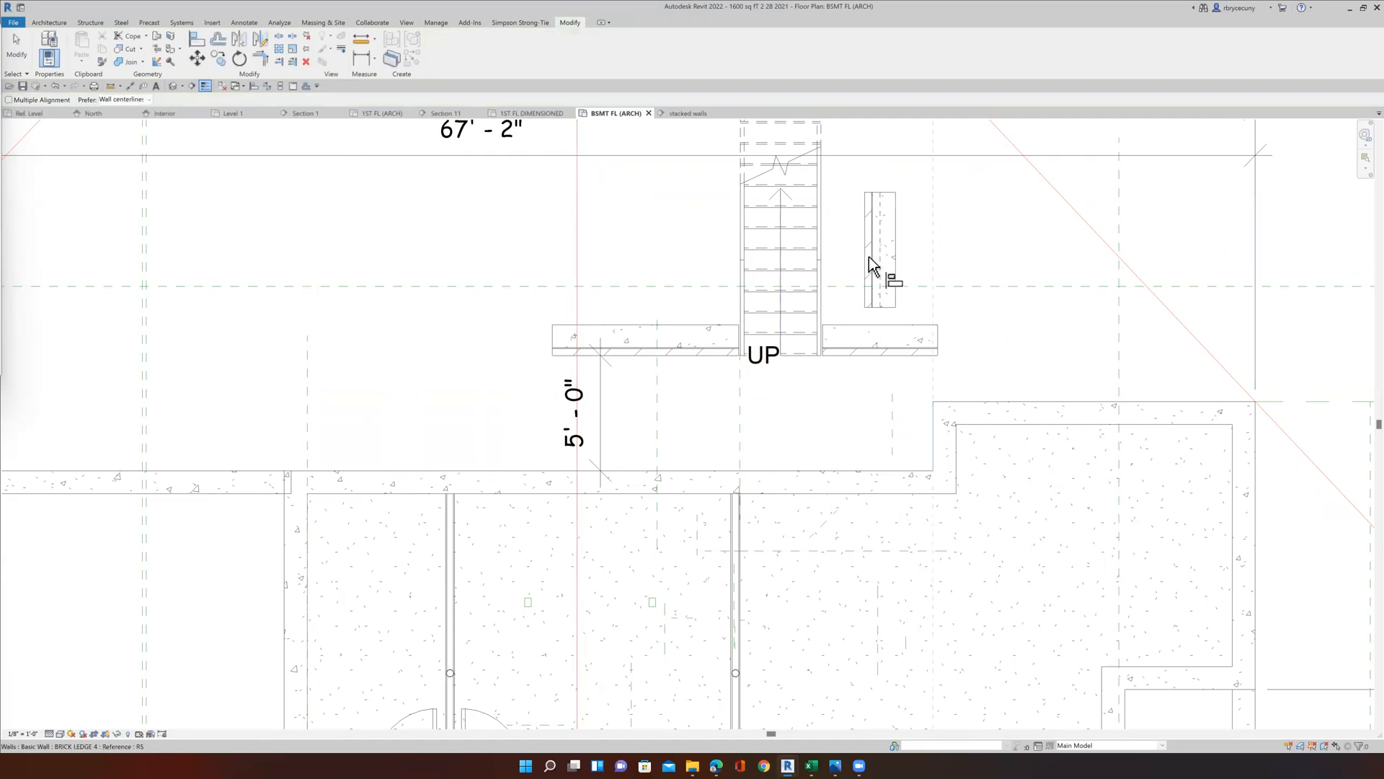
click(864, 260)
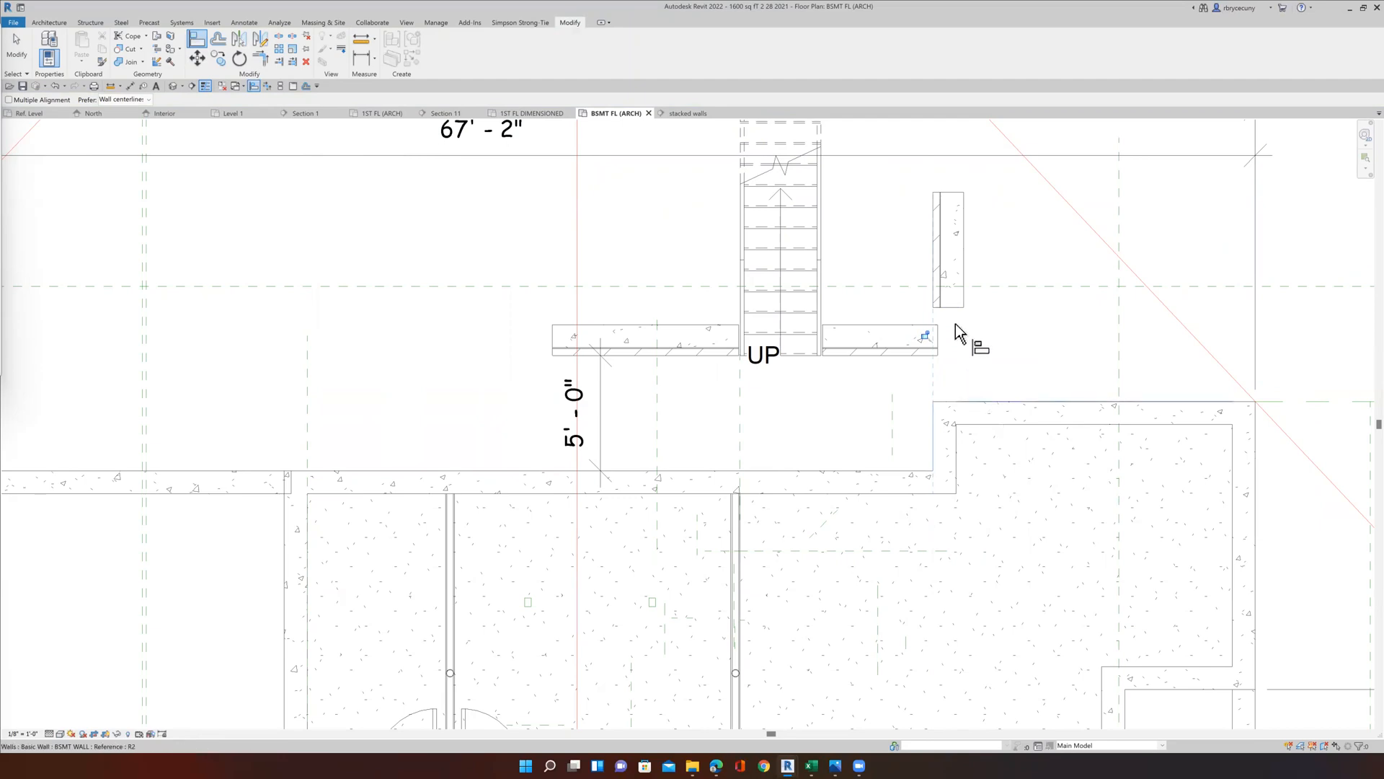
click(989, 343)
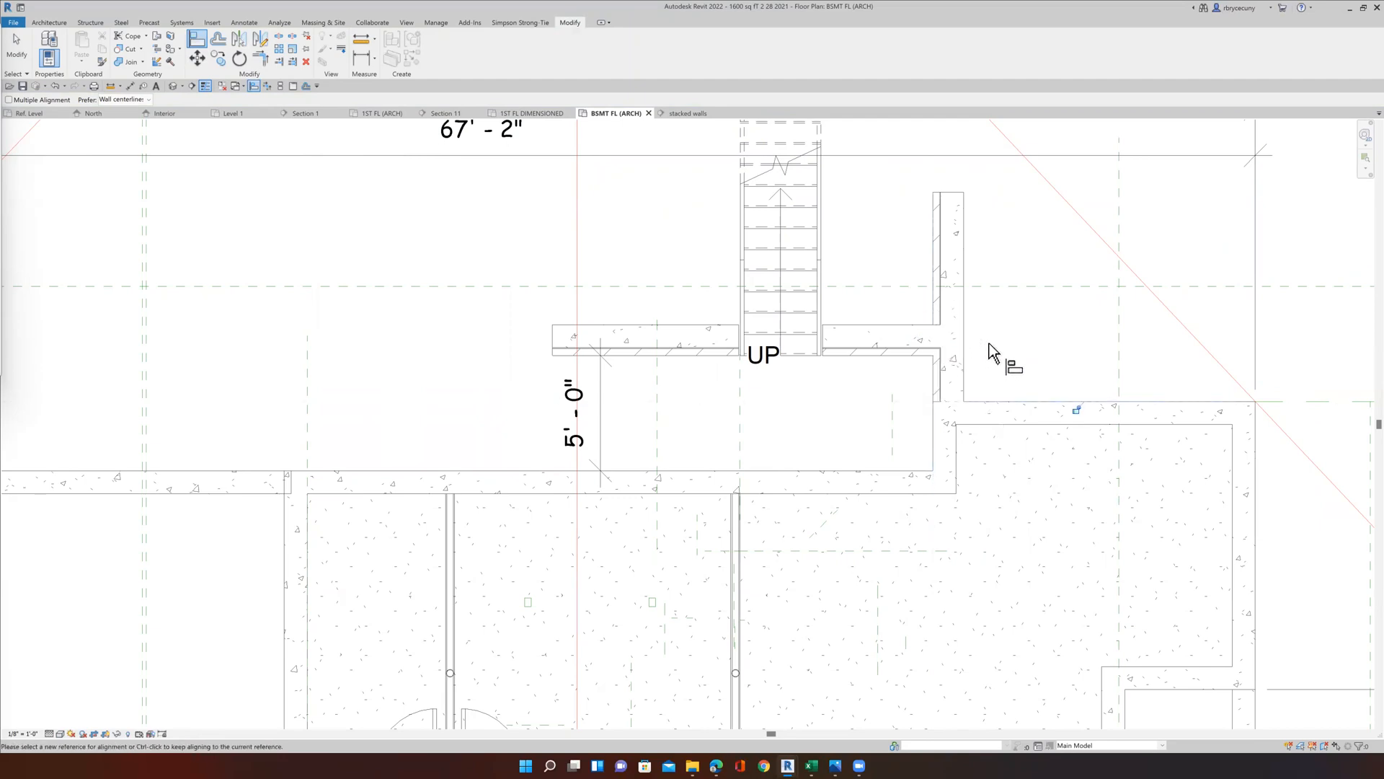
Trim the short retaining wall and the rotated return wall into a corner, keeping the part joined to the basement wall.
click(262, 62)
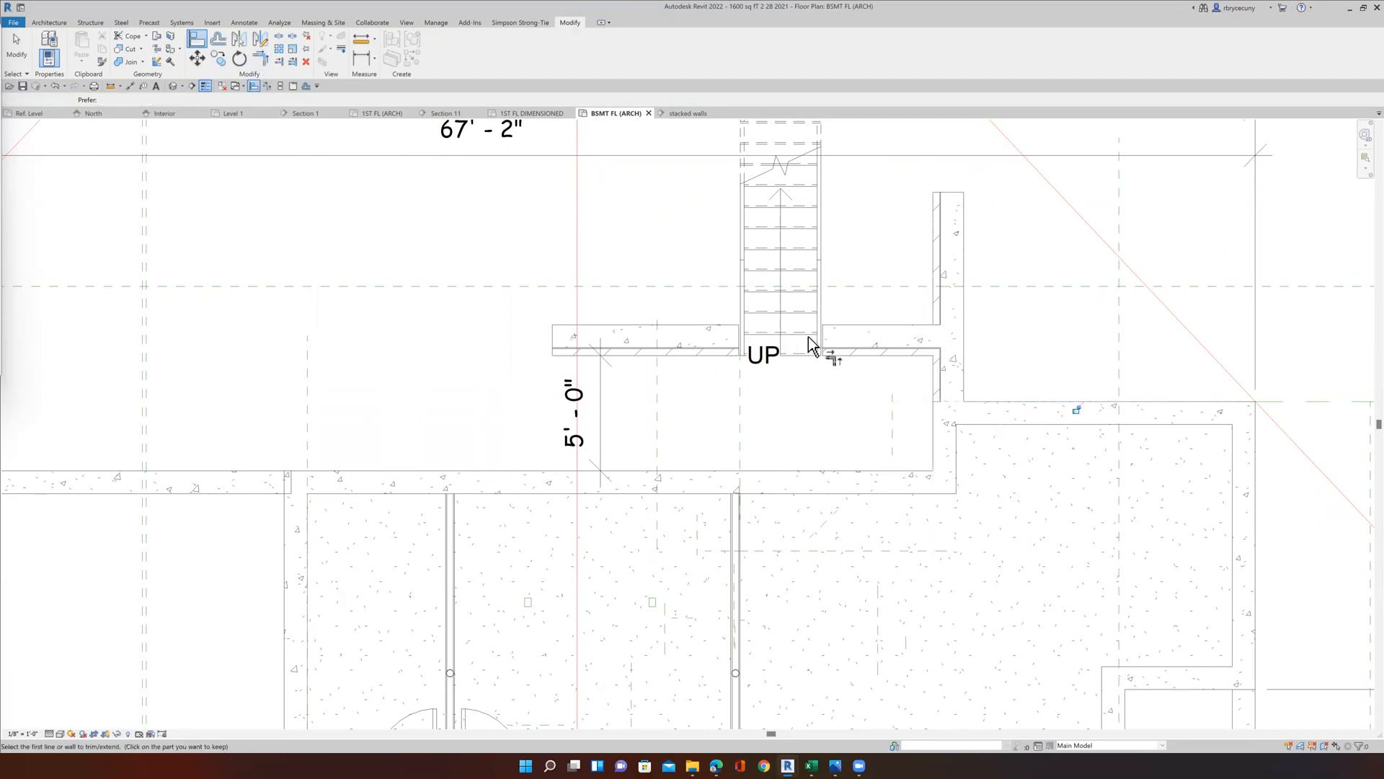
click(858, 336)
click(953, 373)
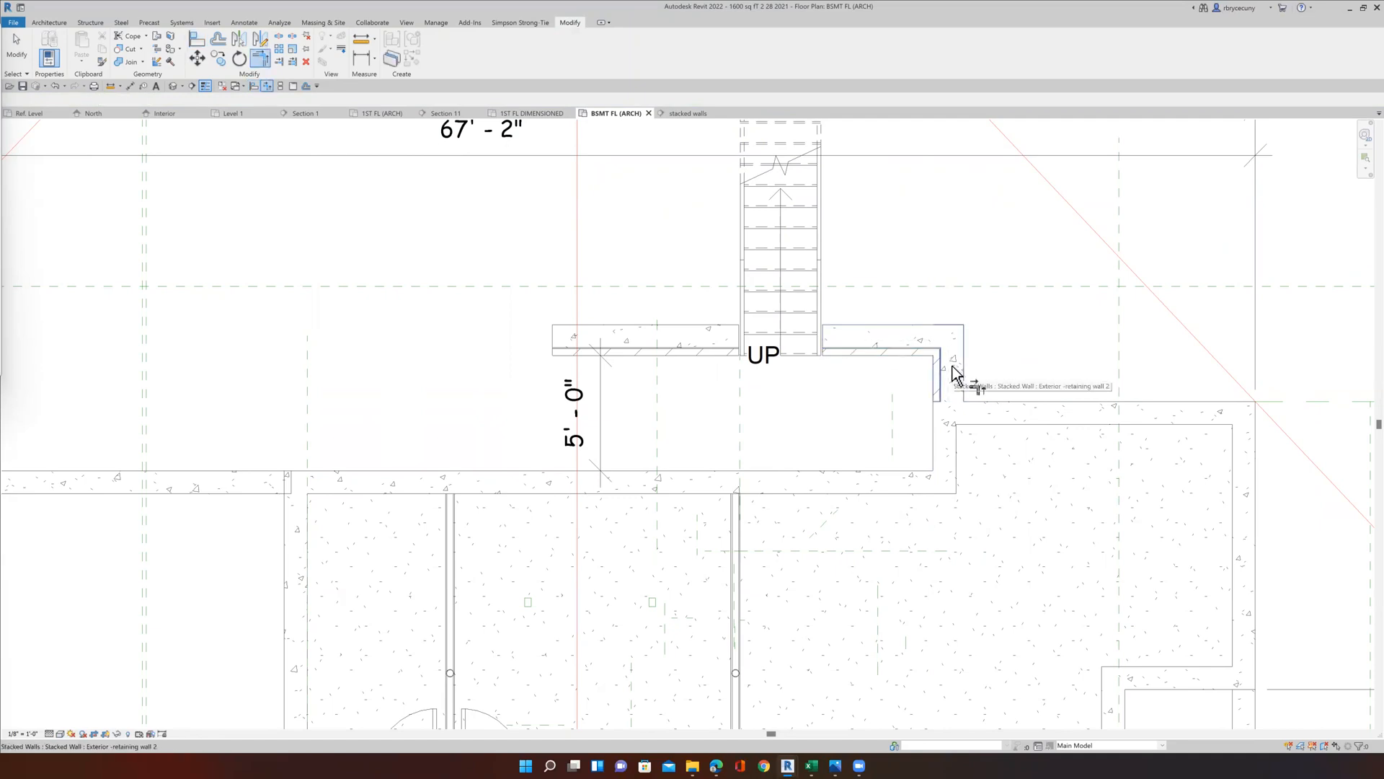
middle_drag(844, 397, 891, 366)
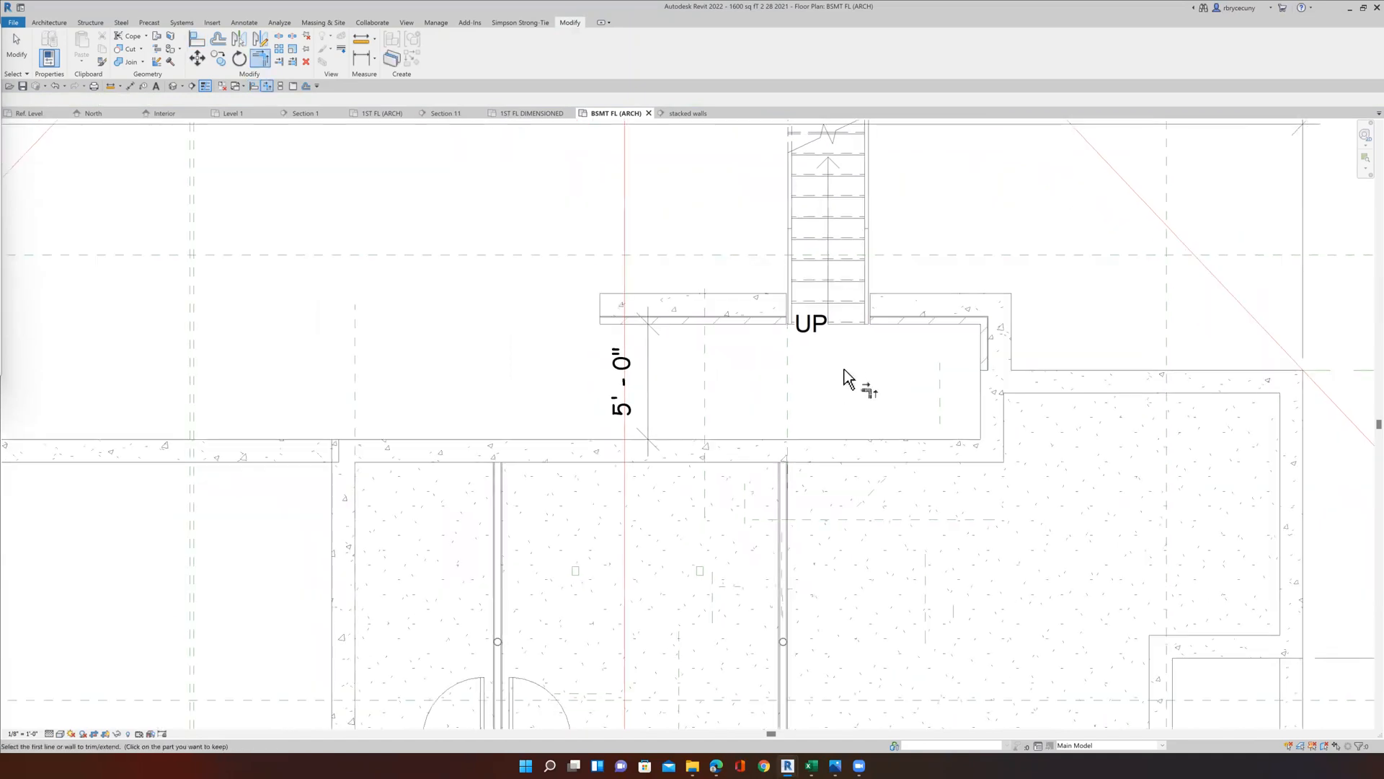
scroll(915, 339, down, 1)
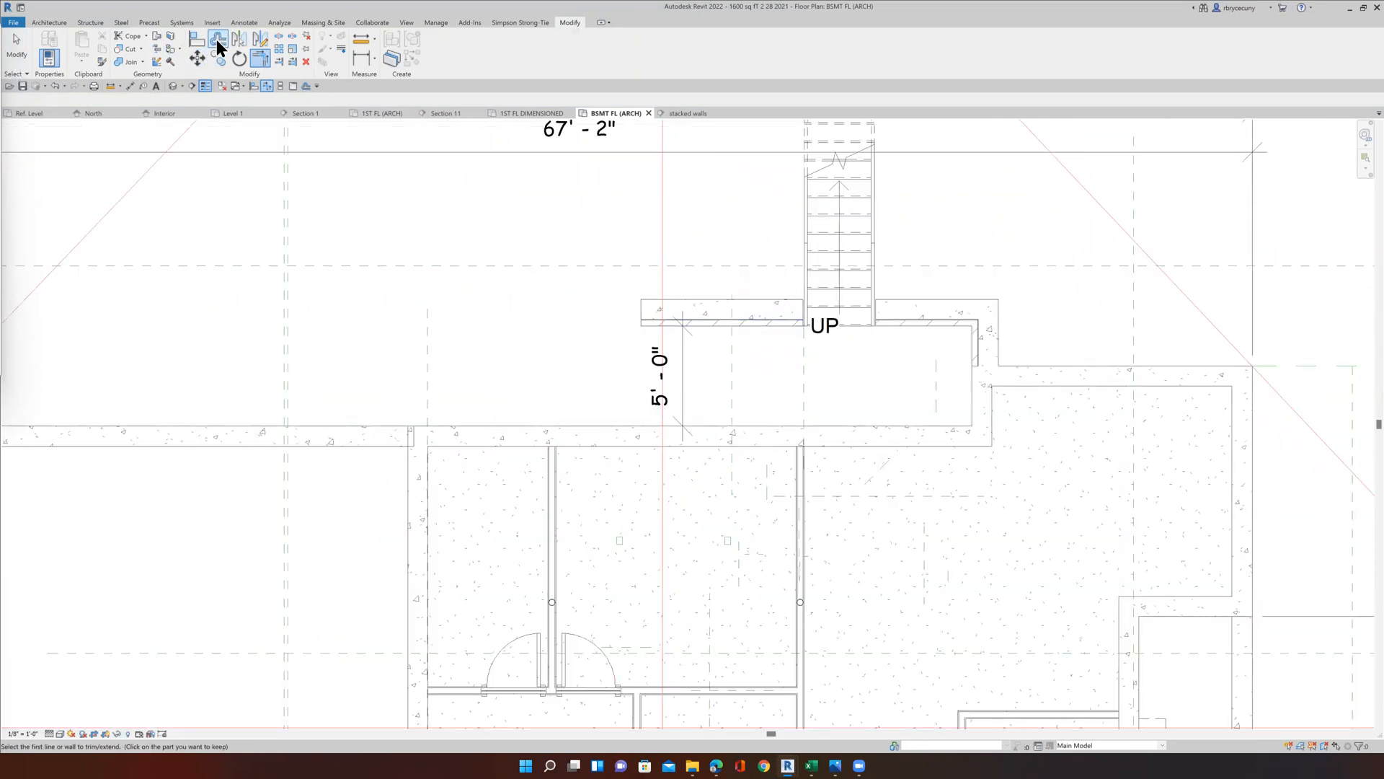
Mirror the return wall about the stair's centerline and move the copy past the long wall's free end, resolving the join error.
click(15, 44)
click(1000, 342)
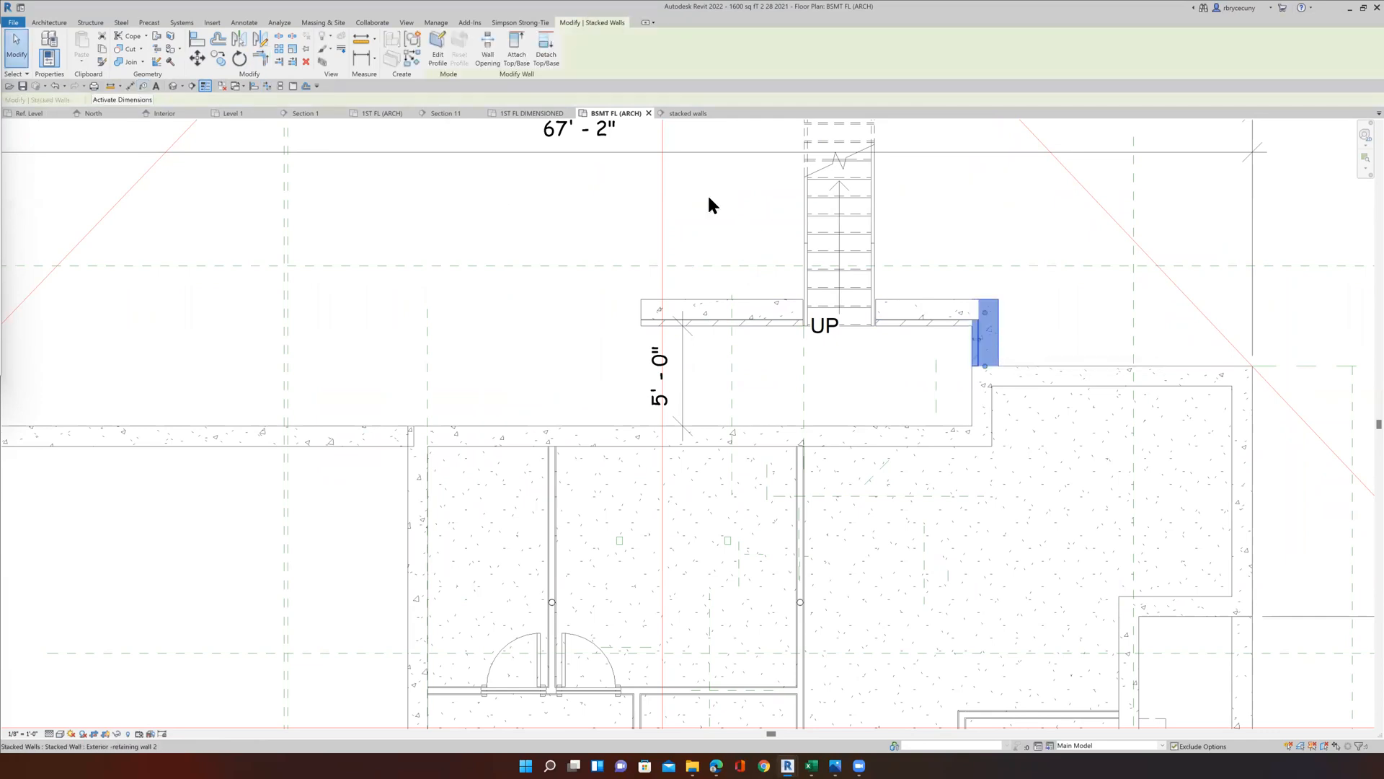
click(245, 41)
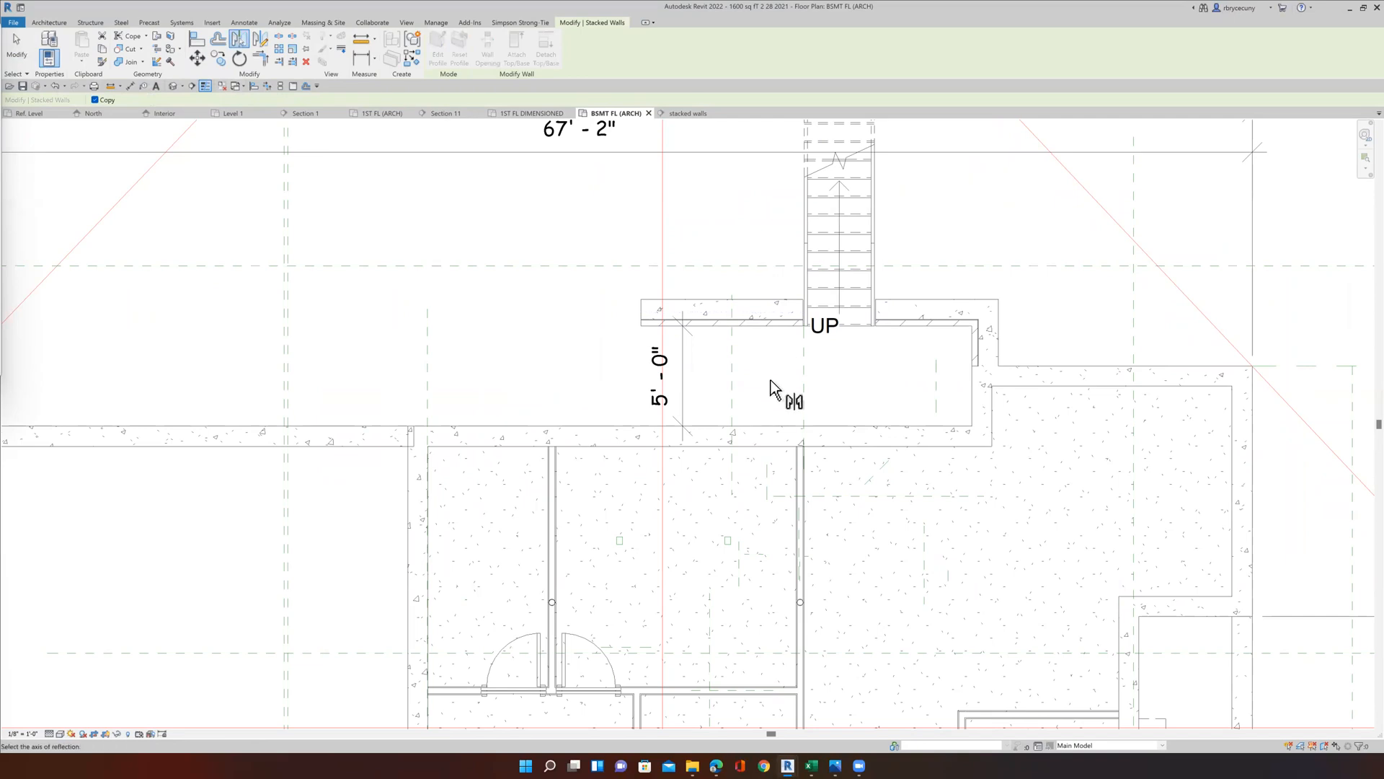
click(838, 295)
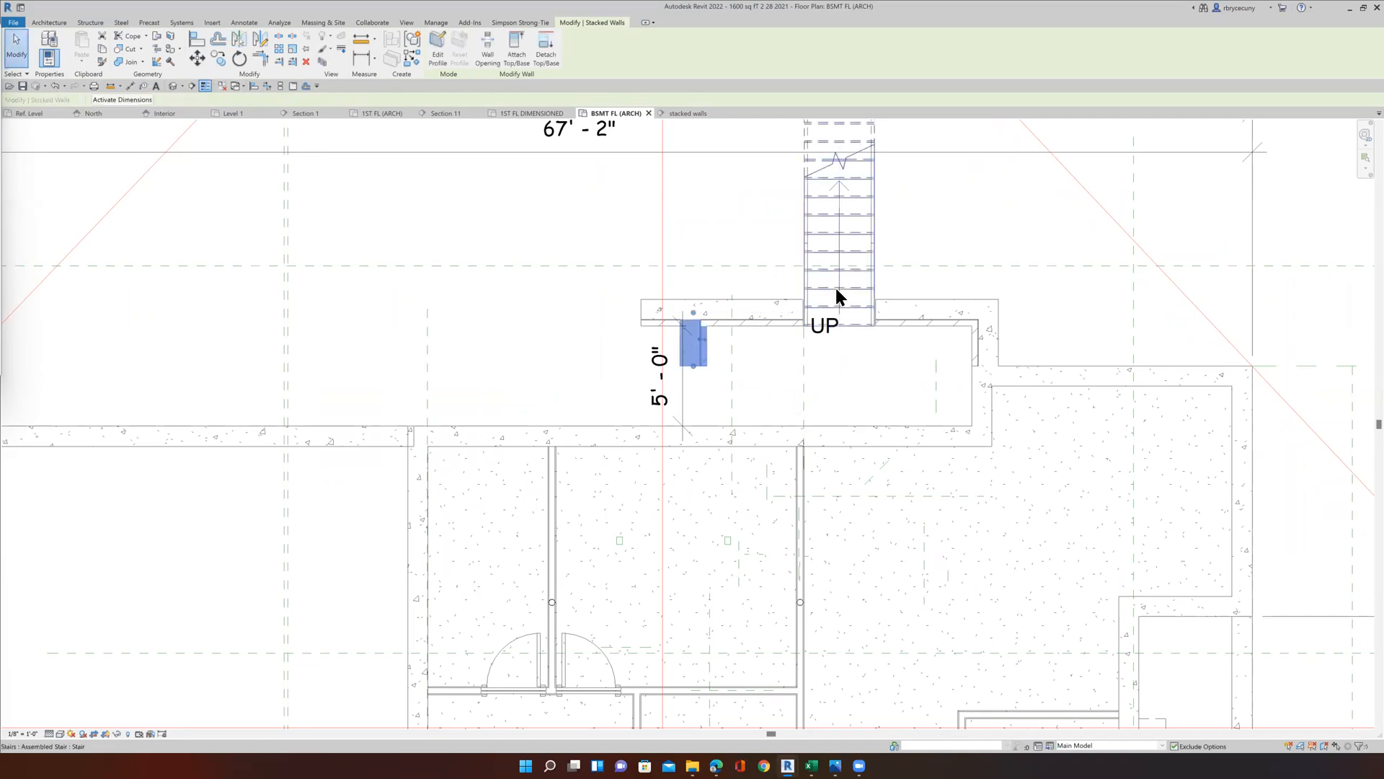
drag(645, 375, 606, 393)
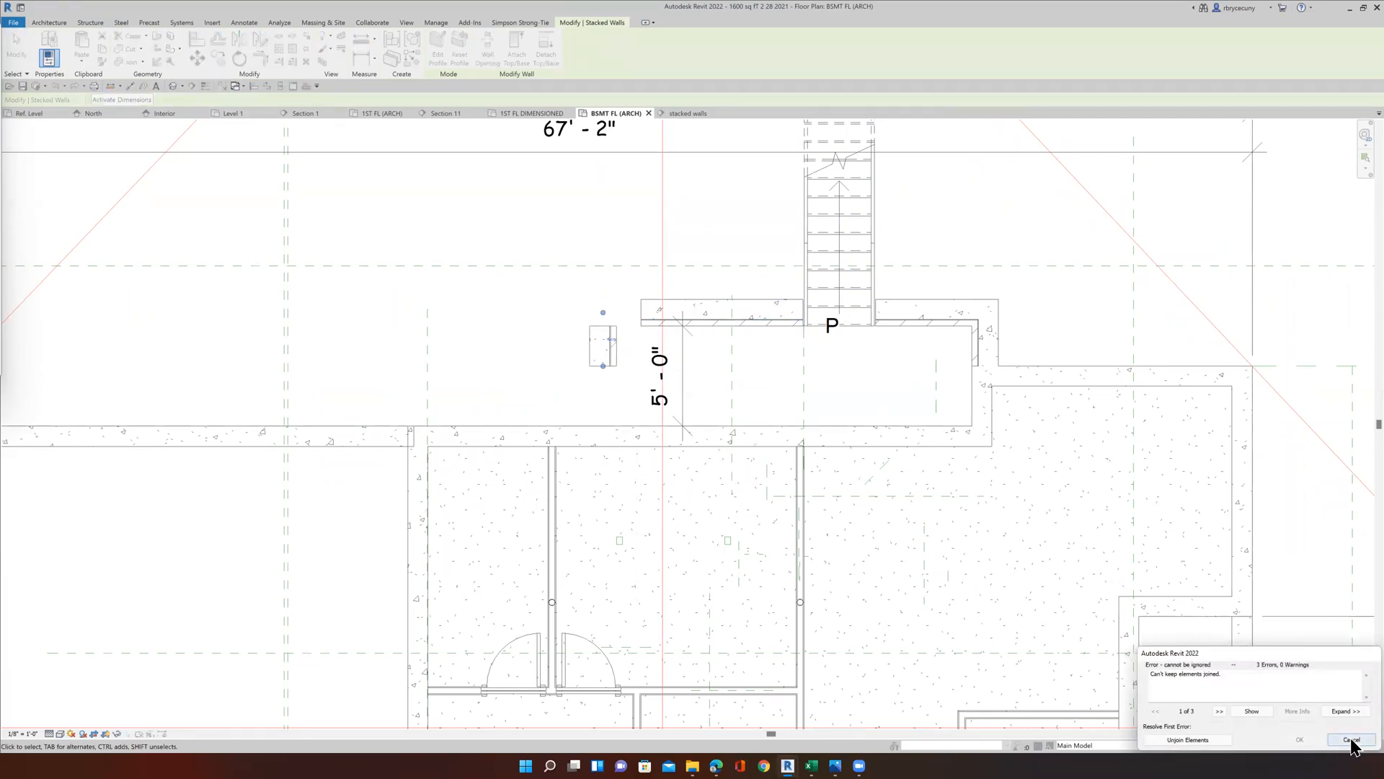
click(1188, 740)
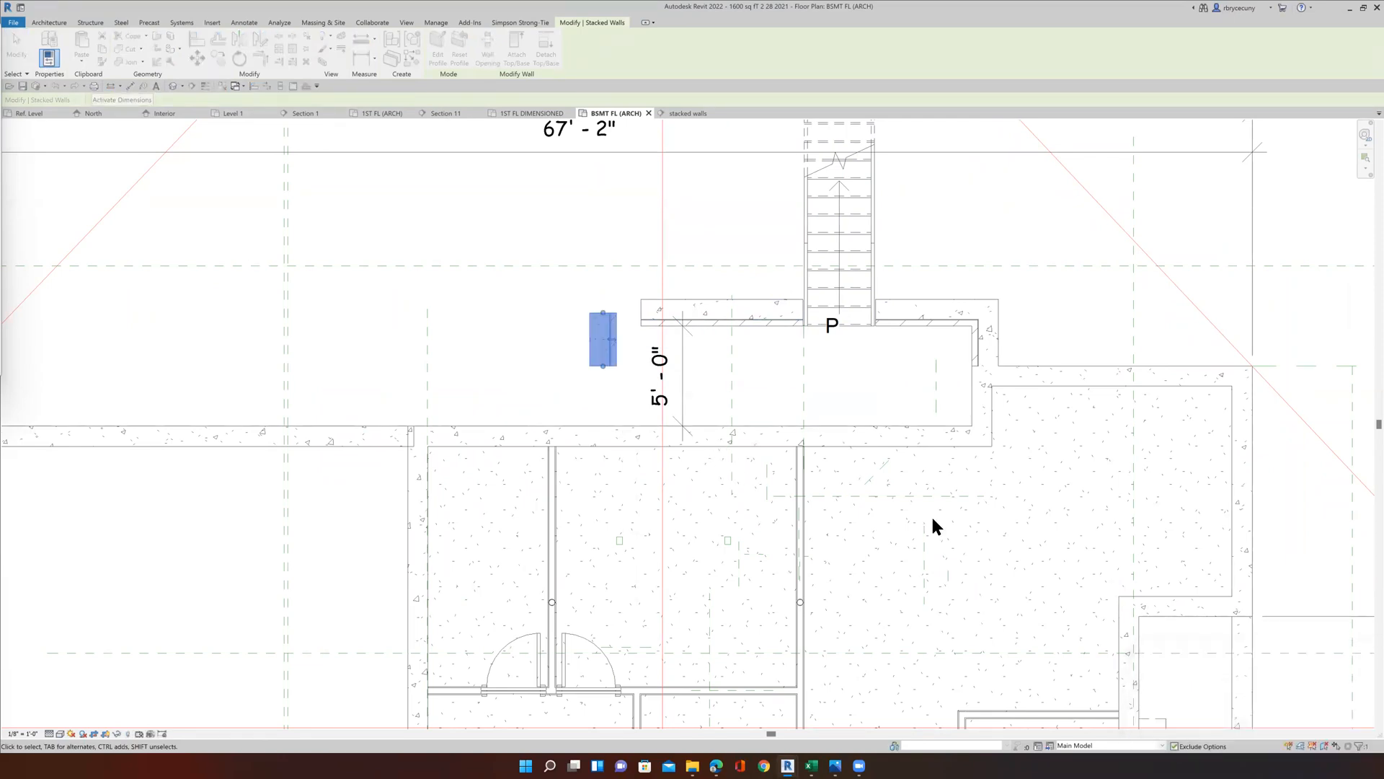
Align the brick face of the mirrored return wall with the garage-side face of the interior partition between the two doors.
scroll(676, 377, up, 2)
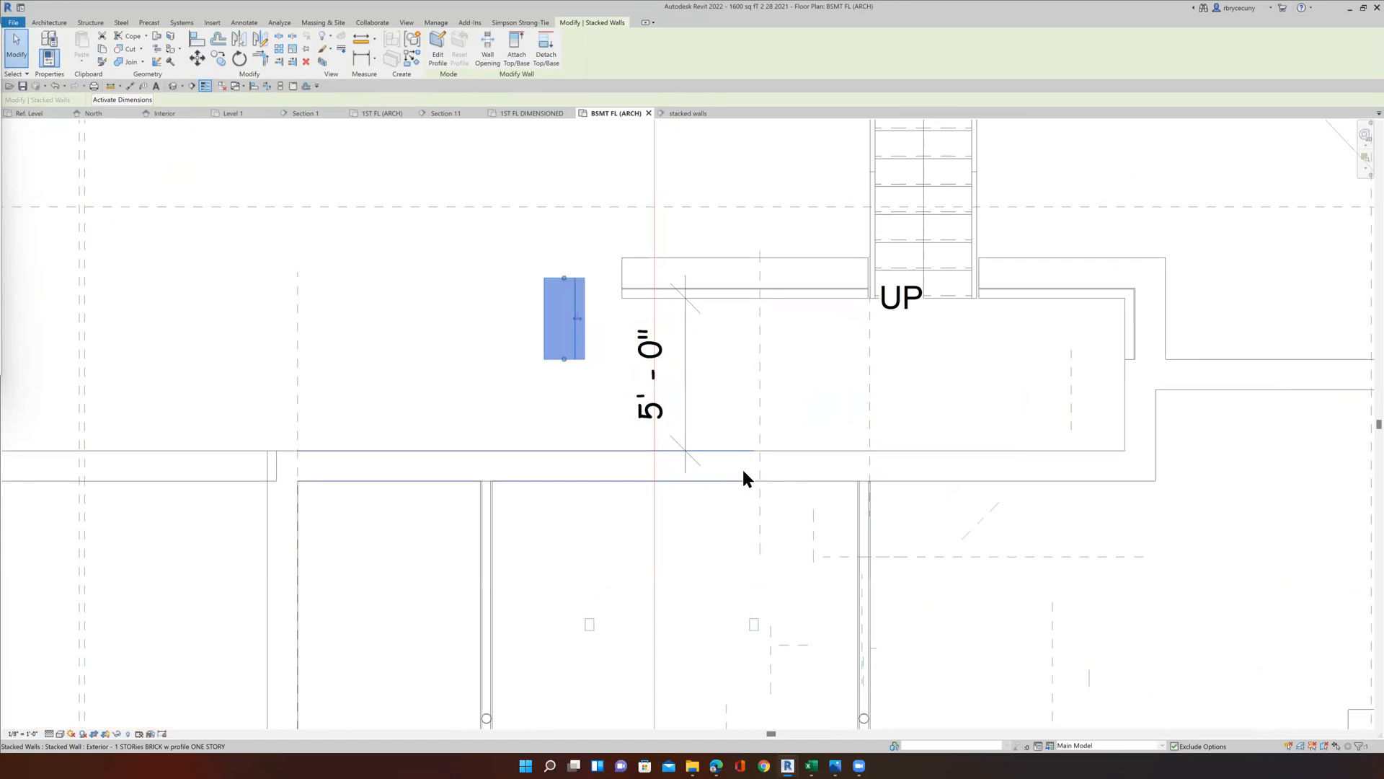
scroll(742, 469, down, 5)
scroll(720, 516, up, 1)
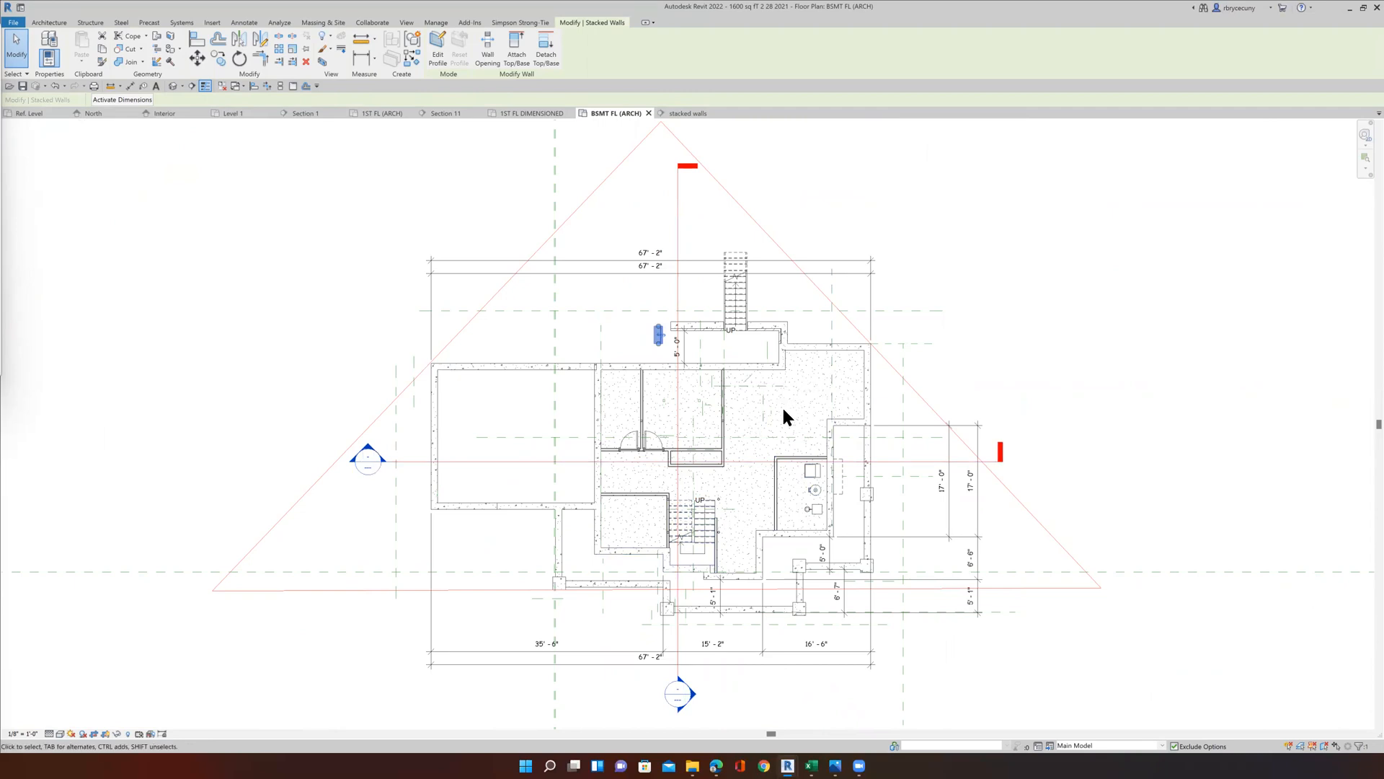
scroll(777, 411, up, 2)
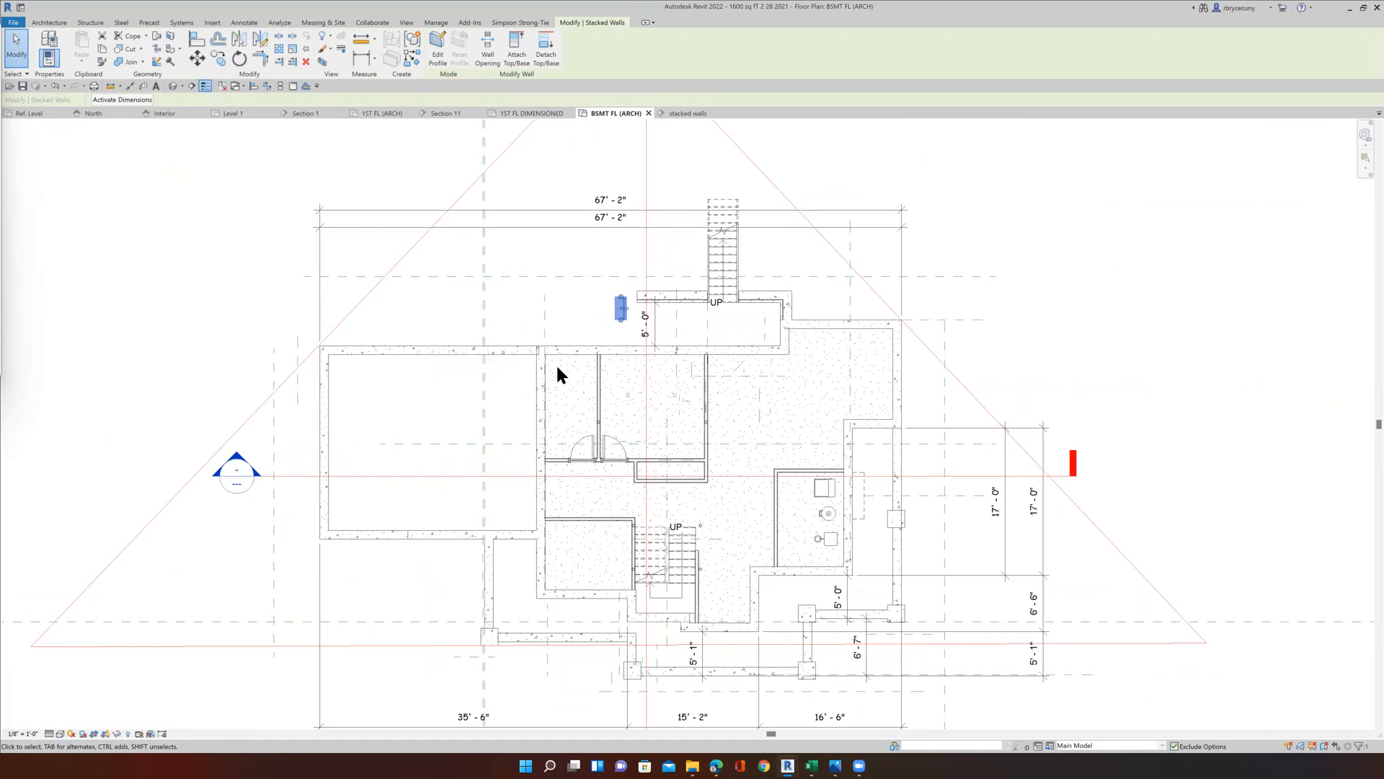
scroll(576, 353, up, 3)
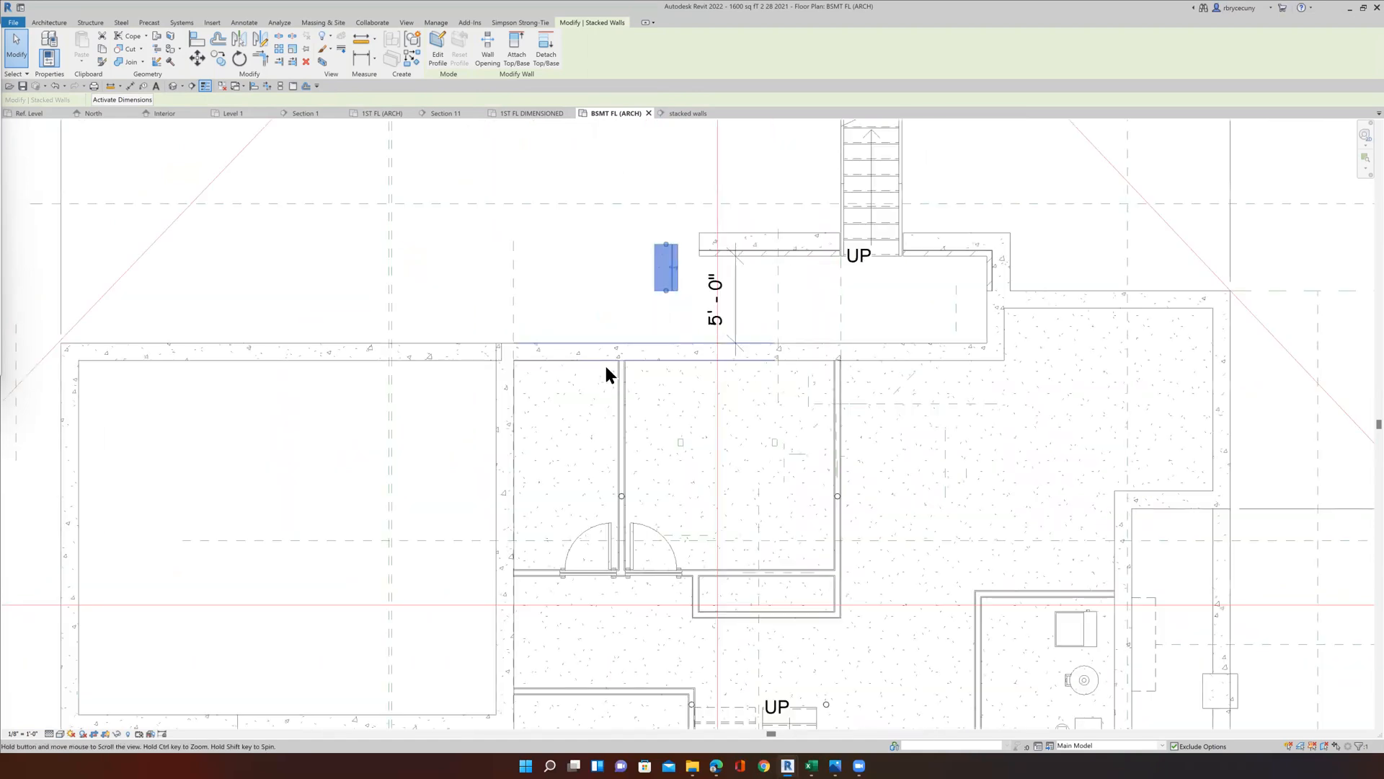
scroll(606, 371, up, 2)
scroll(606, 373, down, 1)
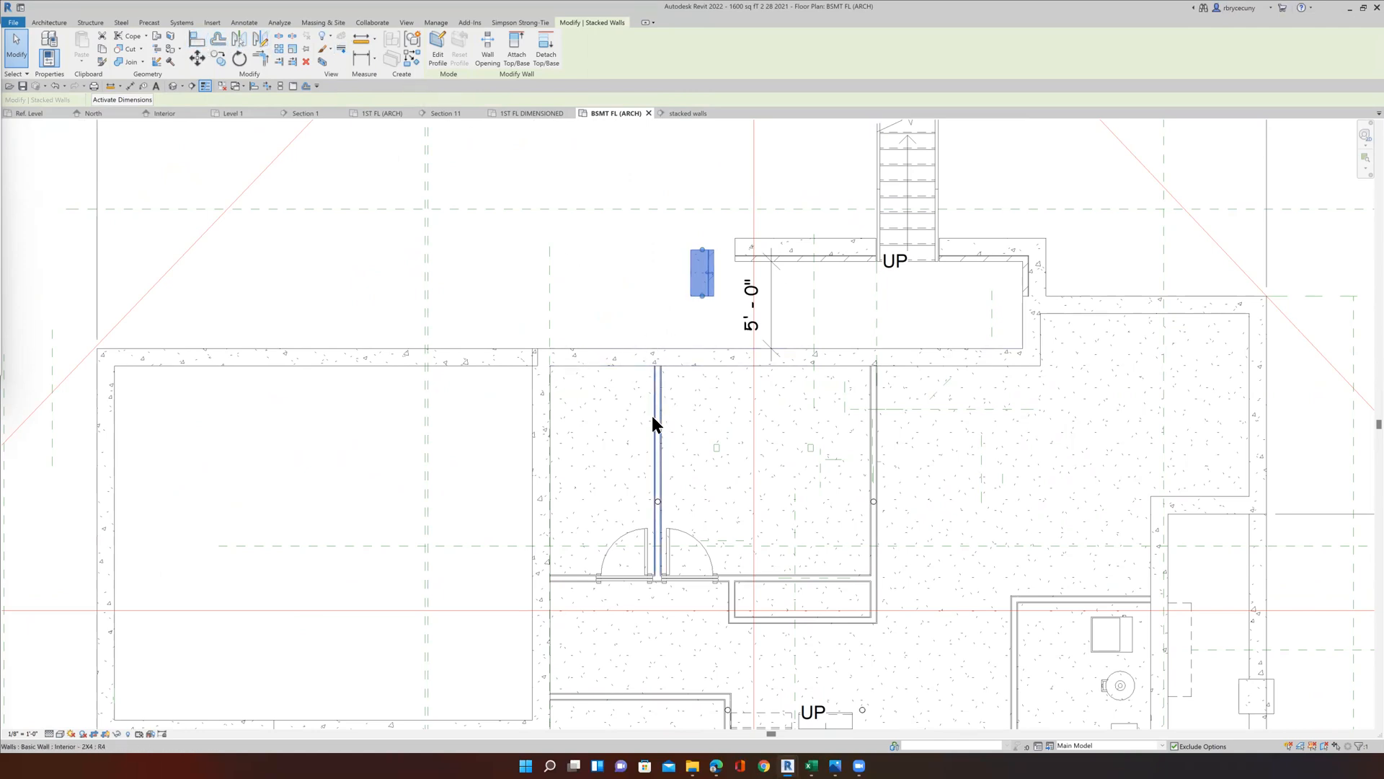
click(194, 42)
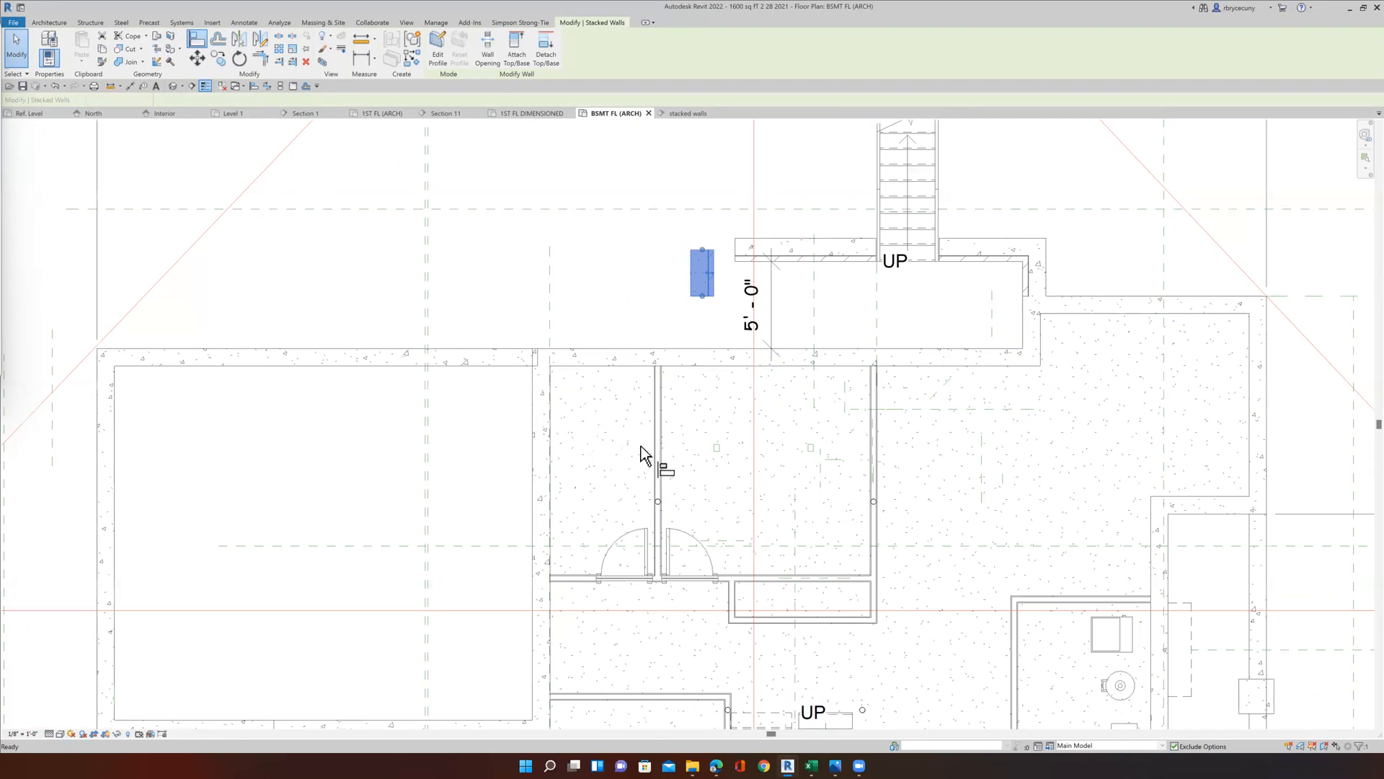
click(712, 279)
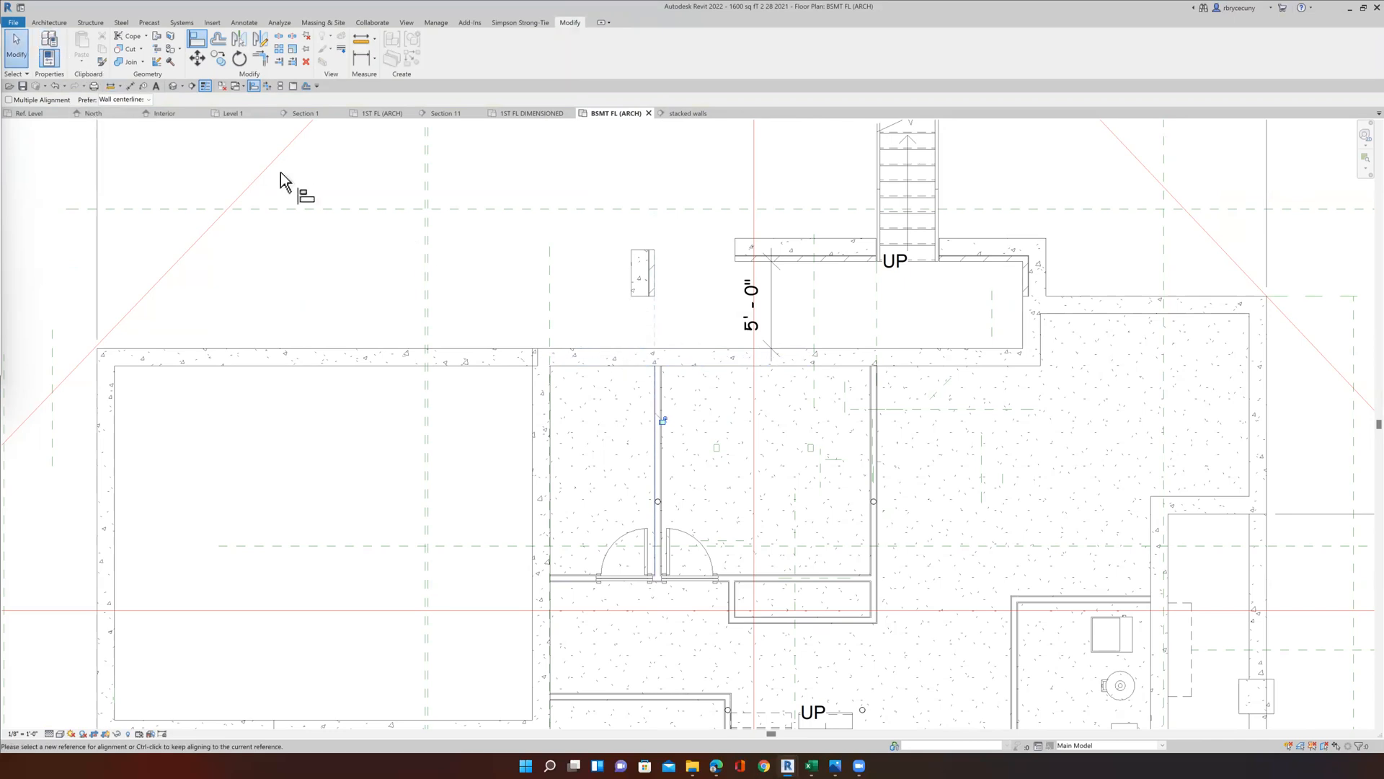
click(552, 261)
click(28, 59)
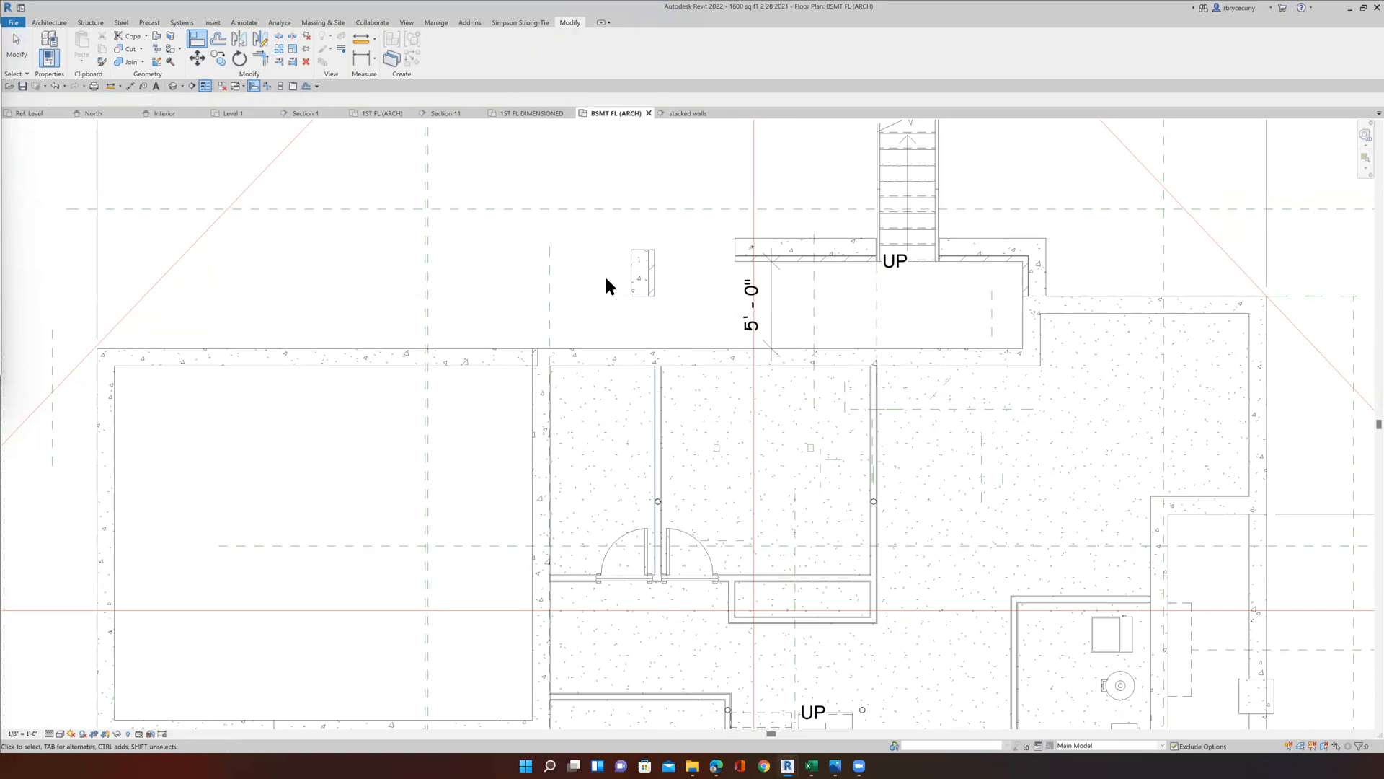
Move the mirrored return wall 3' toward the garage and extend its lower end to the basement wall's outer face.
click(642, 294)
click(197, 59)
click(588, 308)
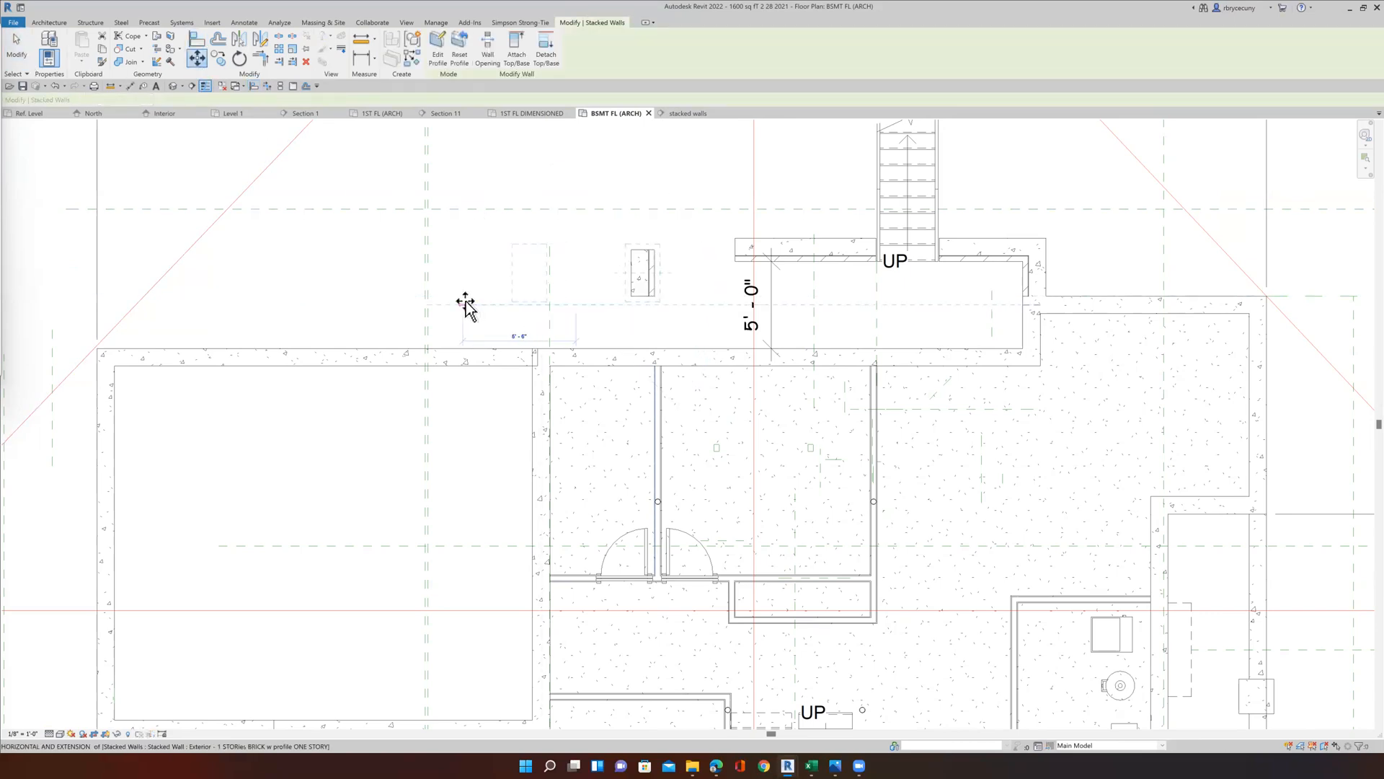
text(3)
key(Return)
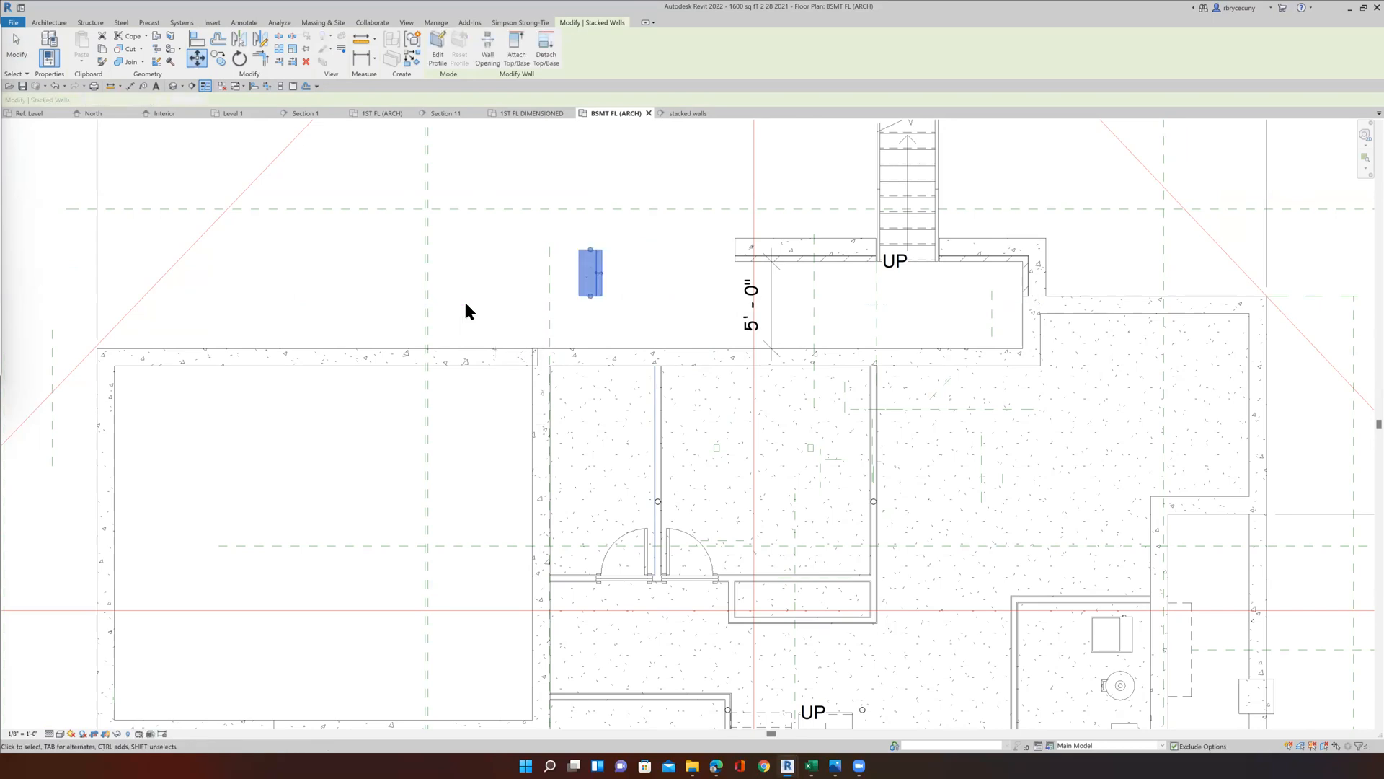
drag(590, 300, 590, 347)
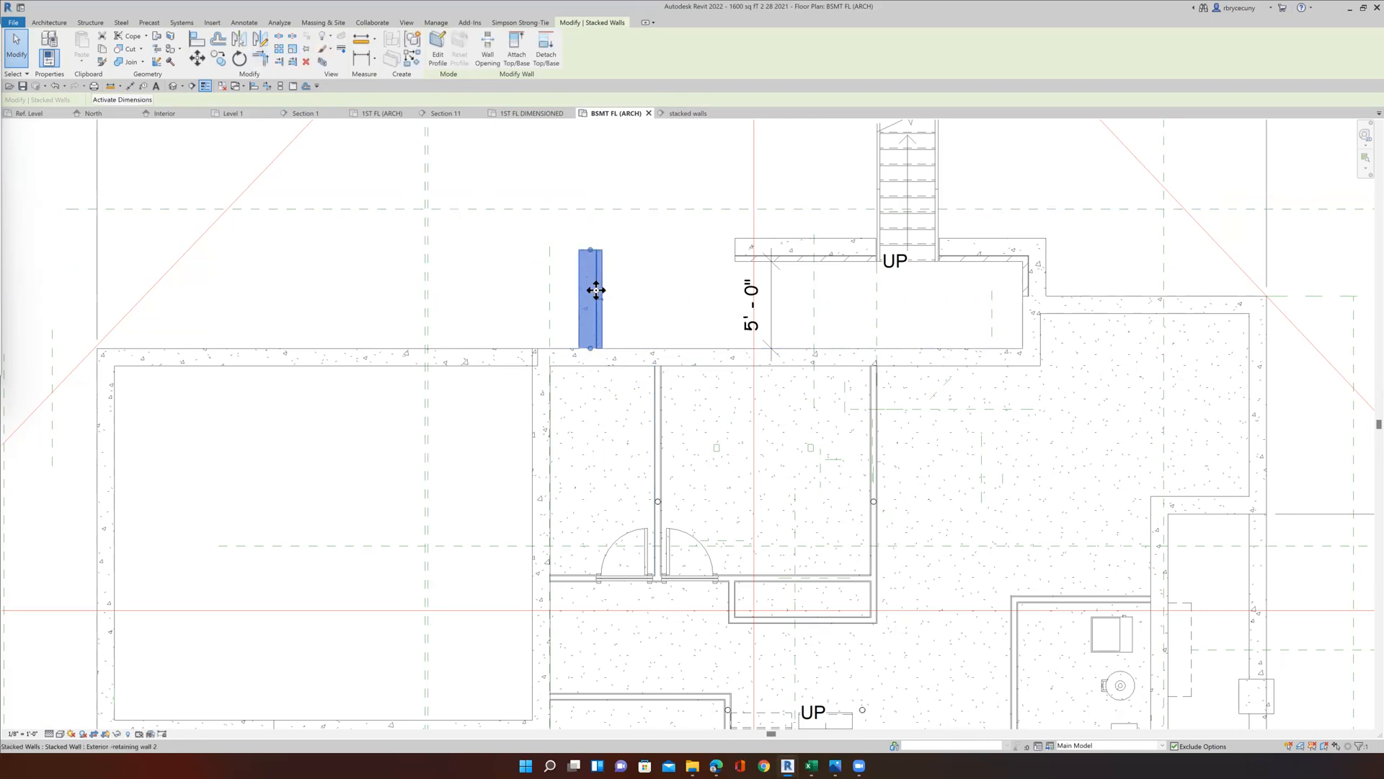
Trim the mirrored return wall and the long retaining wall into a corner at the garage-side end, and save the project.
click(260, 57)
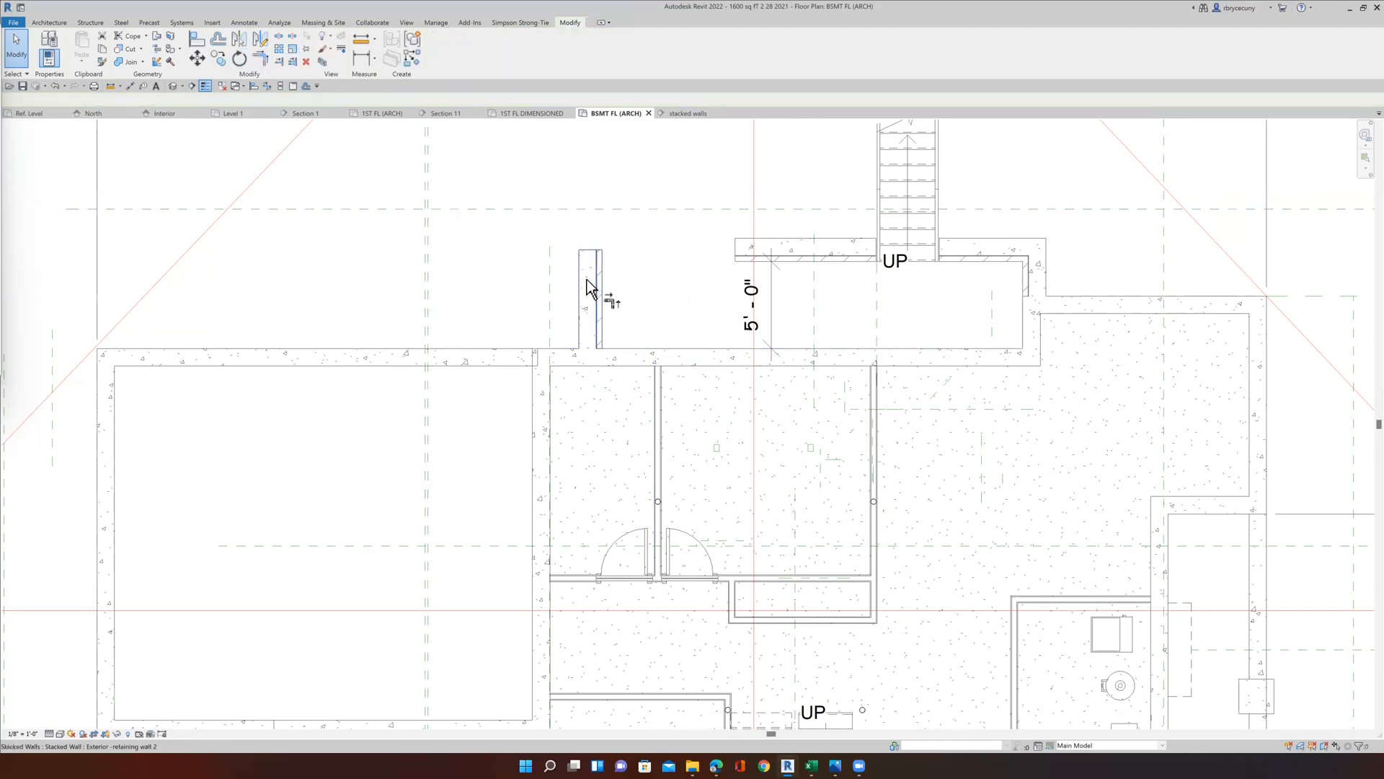
click(588, 288)
click(736, 252)
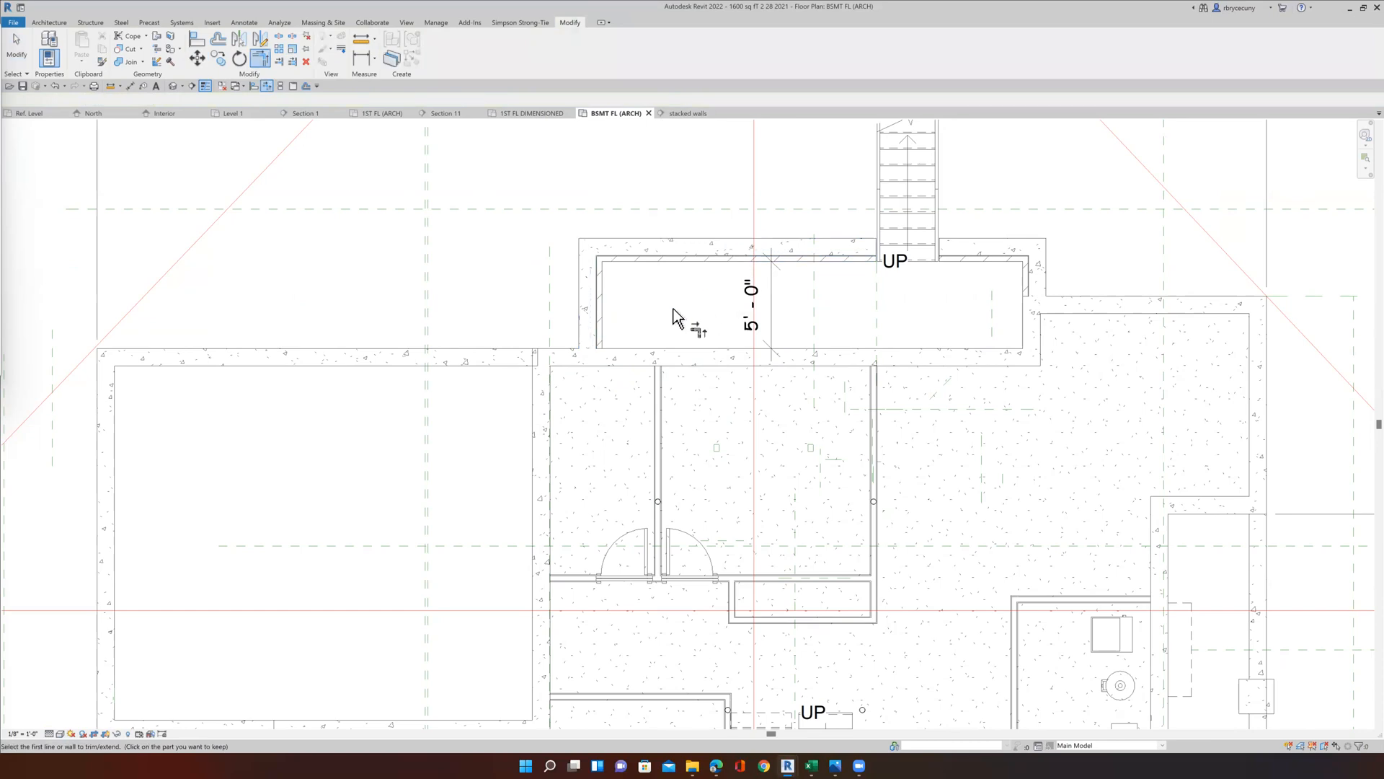
scroll(674, 309, down, 3)
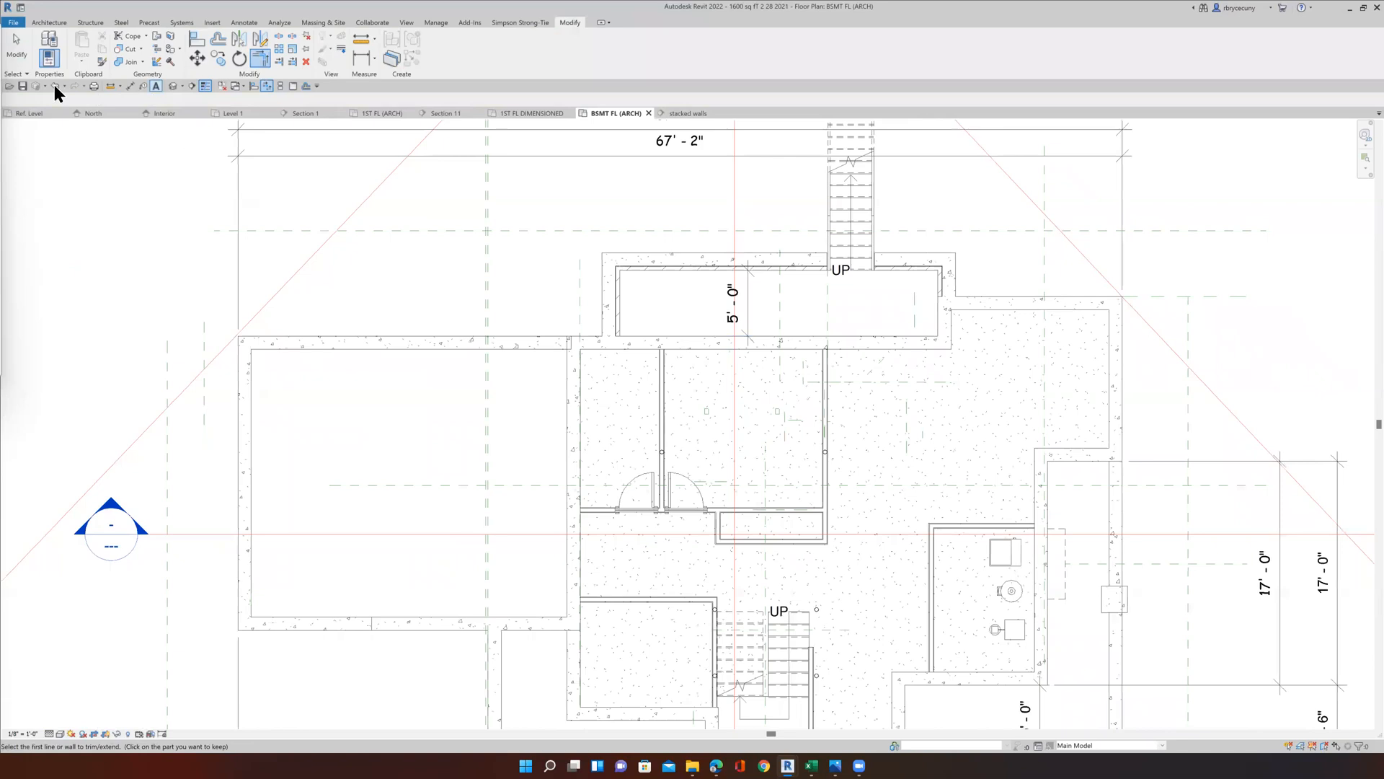
click(22, 86)
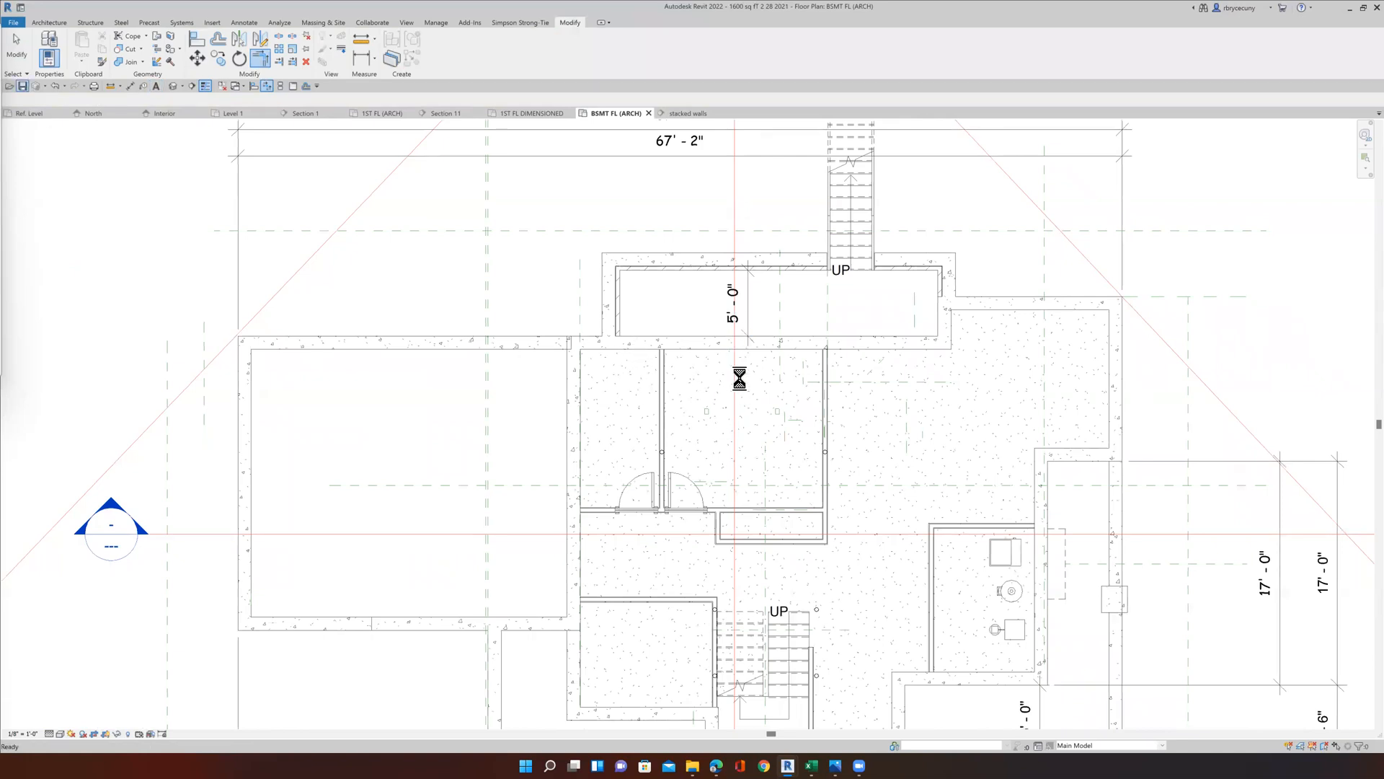
key(t)
key(r)
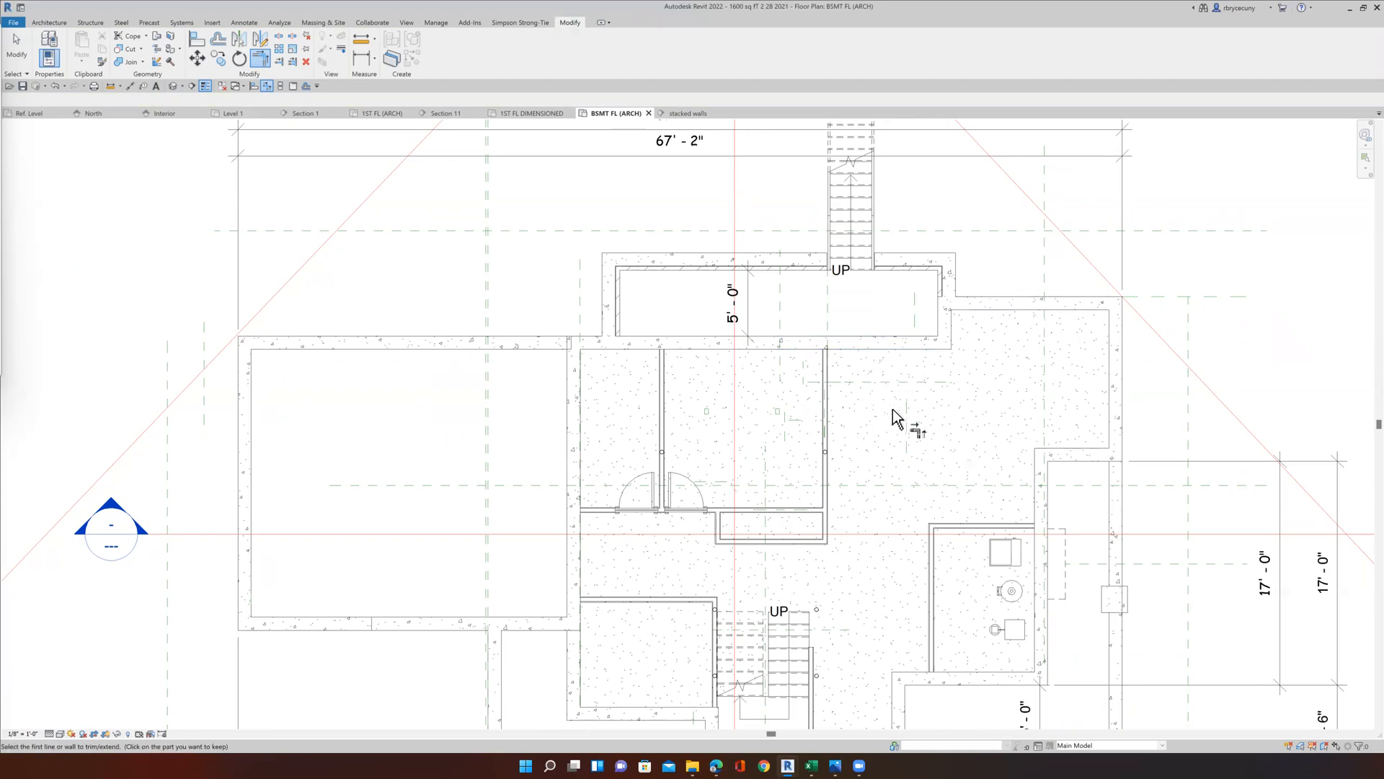
scroll(893, 409, down, 5)
scroll(894, 413, up, 4)
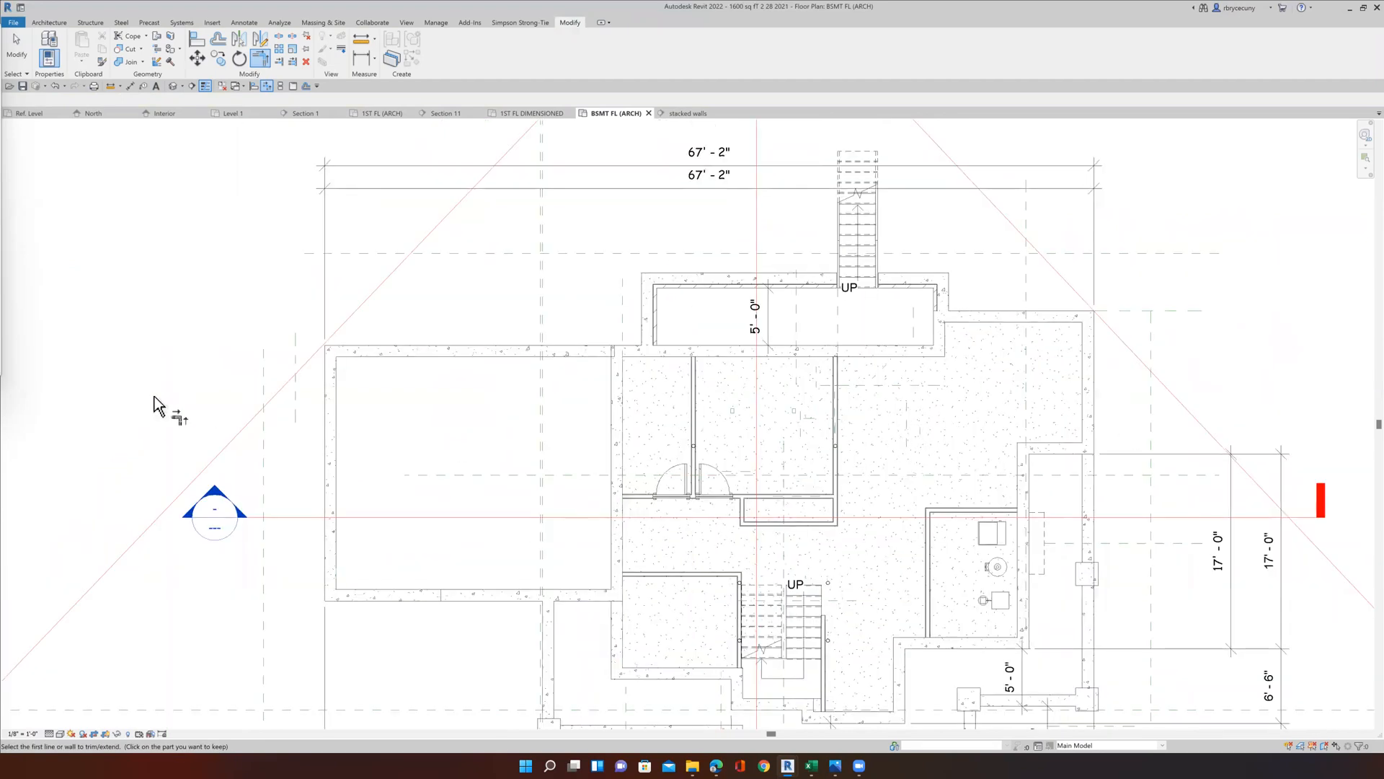